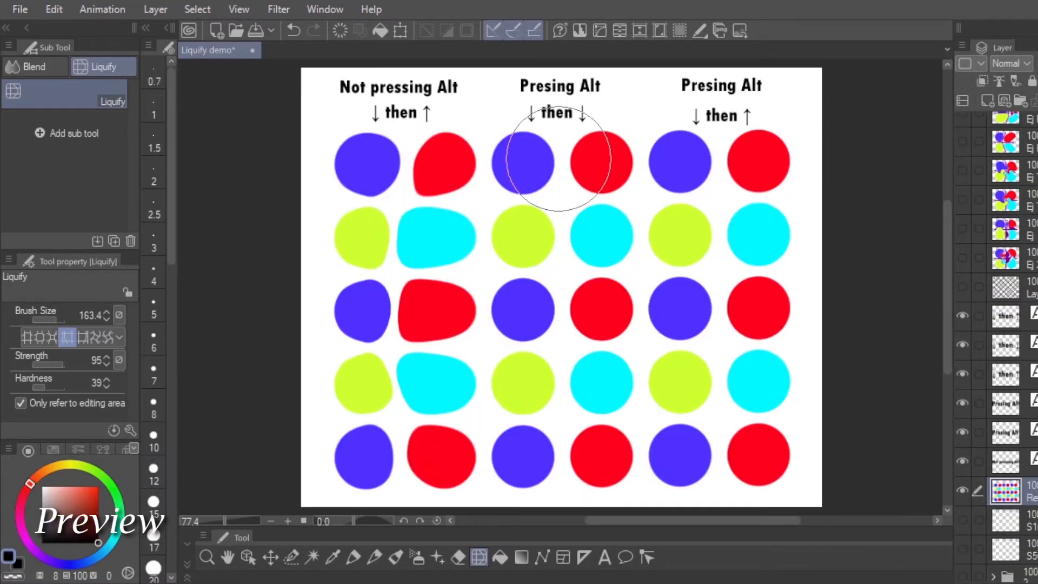
# Step: Distort the circles in the two Presing Alt columns with Liquify in Push Left mode at brush size 163.4 and strength 95
pyautogui.moveTo(558, 158); pyautogui.dragTo(572, 416)
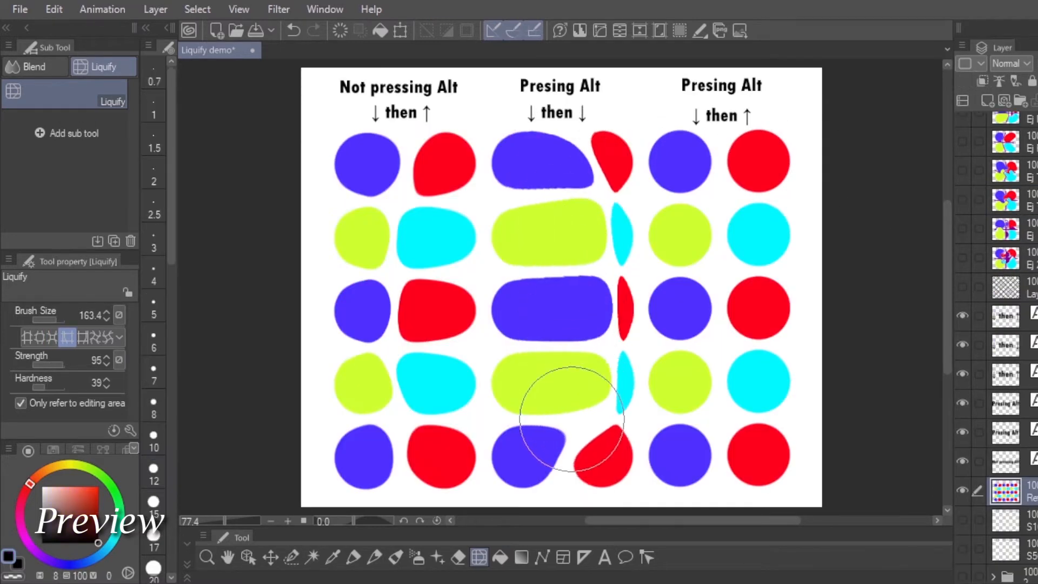
pyautogui.moveTo(562, 151)
pyautogui.mouseDown()
pyautogui.moveTo(556, 313)
pyautogui.moveTo(619, 386)
pyautogui.mouseUp()
pyautogui.moveTo(712, 154)
pyautogui.mouseDown()
pyautogui.moveTo(705, 171)
pyautogui.moveTo(730, 425)
pyautogui.moveTo(737, 206)
pyautogui.mouseUp()
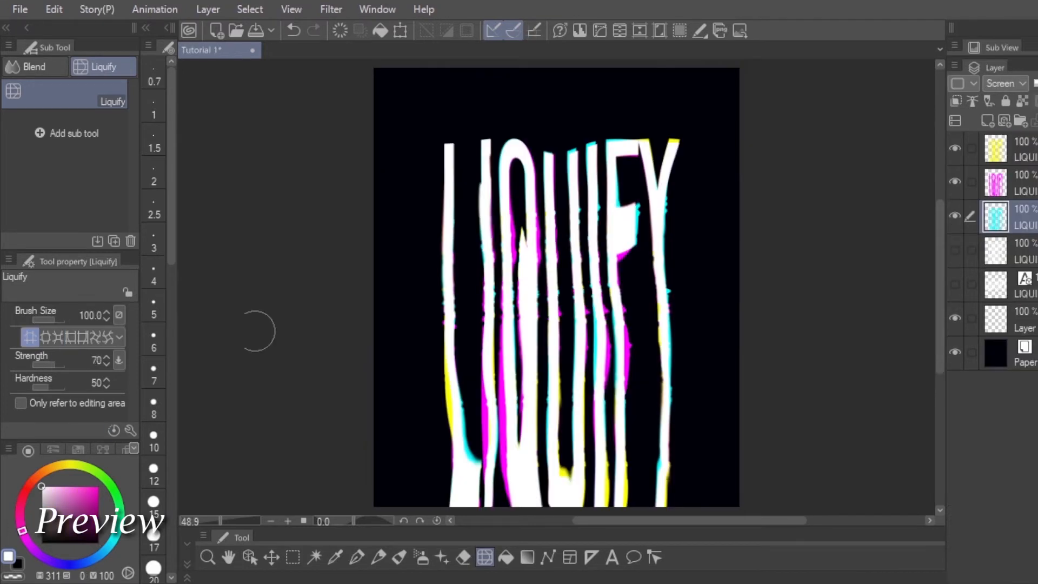
# Step: Undo the last Liquify strokes on the coloured LIQUIFY lettering
pyautogui.hotkey('ctrl', 'z')
pyautogui.hotkey('ctrl', 'z')
pyautogui.hotkey('ctrl', 'z')
pyautogui.hotkey('ctrl', 'z')
pyautogui.hotkey('ctrl', 'z')
# Step: Smear the lower ends of the cyan, magenta and yellow LIQUIFY layers toward the canvas's lower right with Liquify in Push mode
pyautogui.click(1020, 252)
pyautogui.moveTo(453, 444); pyautogui.dragTo(724, 475)
pyautogui.click(1006, 221)
pyautogui.hotkey('ctrl', '0')
pyautogui.click(1019, 183)
pyautogui.moveTo(460, 465); pyautogui.dragTo(724, 502)
pyautogui.moveTo(324, 538)
pyautogui.mouseDown()
pyautogui.moveTo(533, 536)
pyautogui.moveTo(325, 538)
pyautogui.mouseUp()
pyautogui.moveTo(432, 460); pyautogui.dragTo(509, 475)
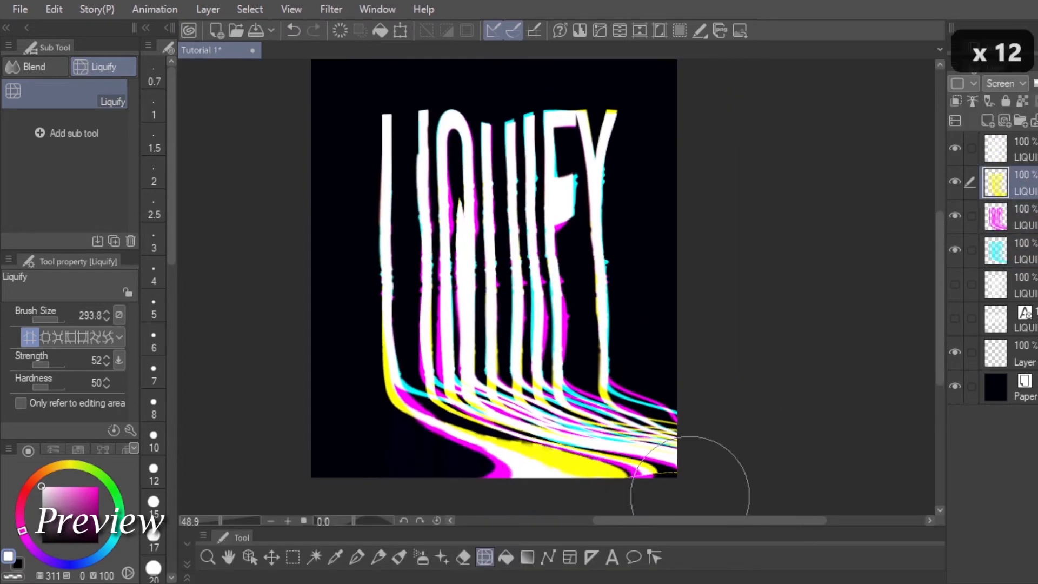
pyautogui.click(1006, 150)
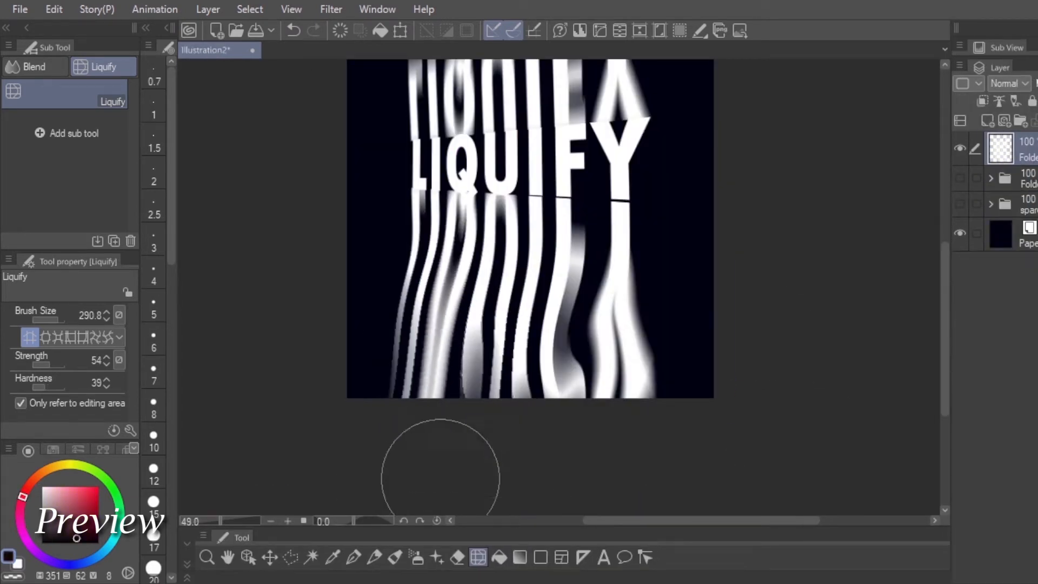
# Step: Push the stretched LIQUIFY lettering into irregular waves with Liquify, using a smaller brush for the finer bends
pyautogui.moveTo(447, 92)
pyautogui.mouseDown()
pyautogui.moveTo(475, 88)
pyautogui.moveTo(444, 121)
pyautogui.moveTo(475, 162)
pyautogui.mouseUp()
pyautogui.moveTo(487, 432); pyautogui.dragTo(593, 318)
pyautogui.moveTo(606, 346); pyautogui.dragTo(642, 371)
pyautogui.moveTo(476, 346); pyautogui.dragTo(427, 368)
pyautogui.press('[')
pyautogui.press('[')
pyautogui.press('[')
pyautogui.moveTo(551, 287); pyautogui.dragTo(578, 294)
pyautogui.moveTo(589, 189); pyautogui.dragTo(568, 178)
# Step: Stretch the letters Q, U, I, F and Y downward into long drips with Liquify in Push mode at strength 95
pyautogui.moveTo(479, 135); pyautogui.dragTo(484, 481)
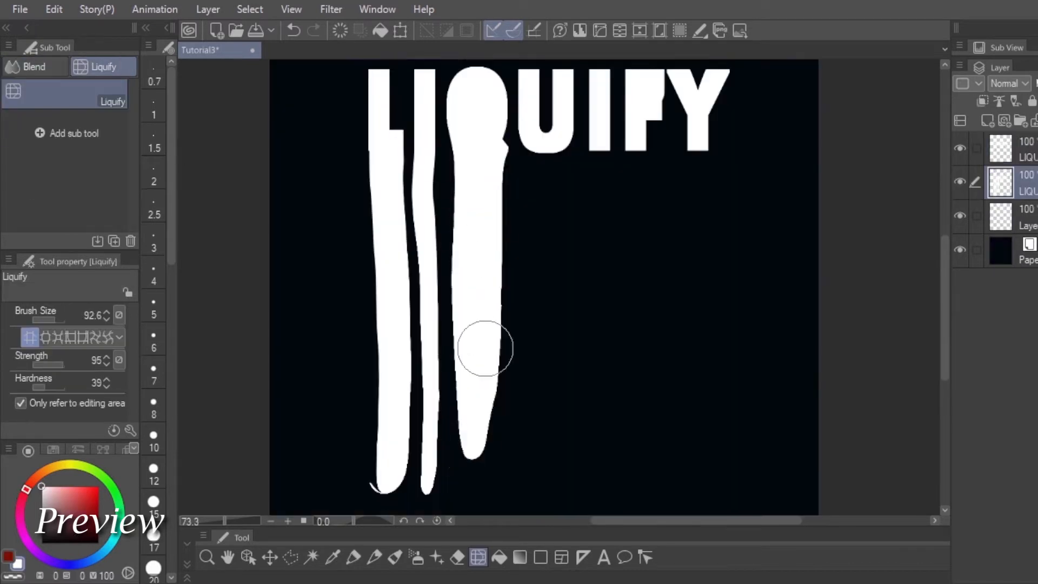
pyautogui.moveTo(546, 135)
pyautogui.mouseDown()
pyautogui.moveTo(528, 260)
pyautogui.moveTo(544, 478)
pyautogui.mouseUp()
pyautogui.moveTo(600, 127); pyautogui.dragTo(598, 448)
pyautogui.moveTo(643, 130); pyautogui.dragTo(646, 408)
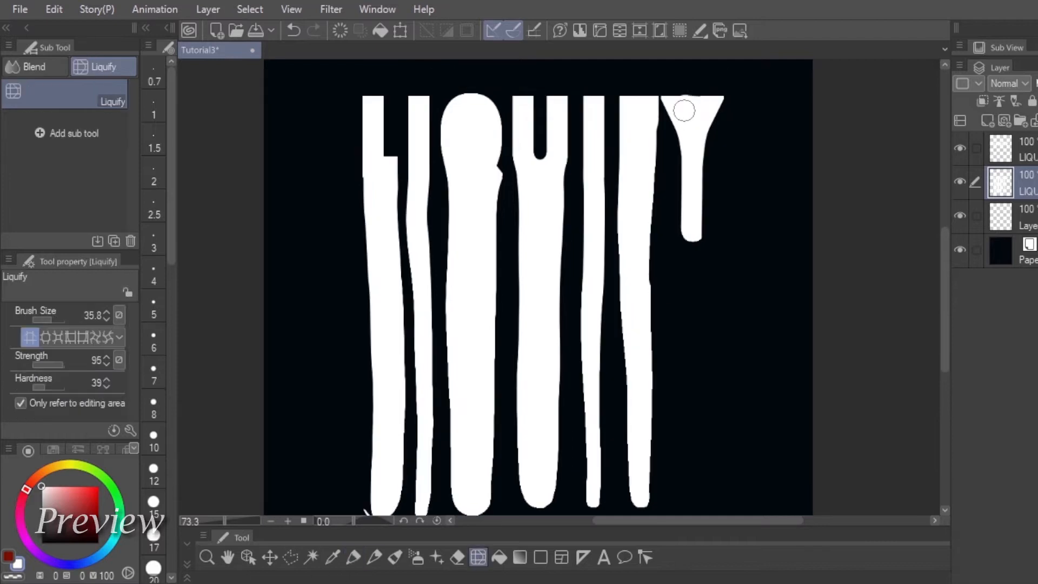
pyautogui.moveTo(684, 111); pyautogui.dragTo(682, 122)
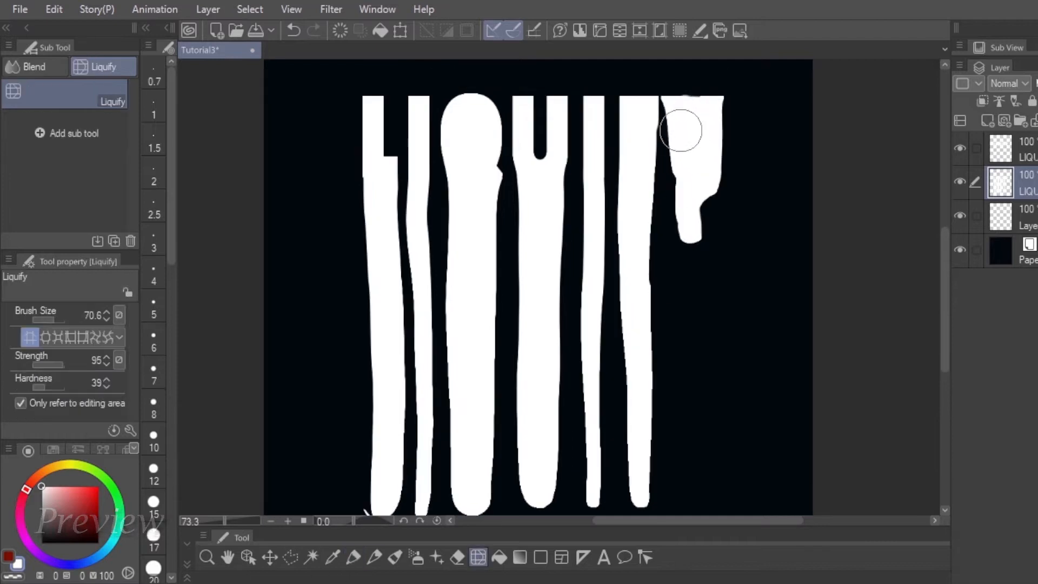
# Step: Try to fit the word Liquify to the red ellipse with a Mesh Transformation of its outer points, and undo it
pyautogui.click(54, 9)
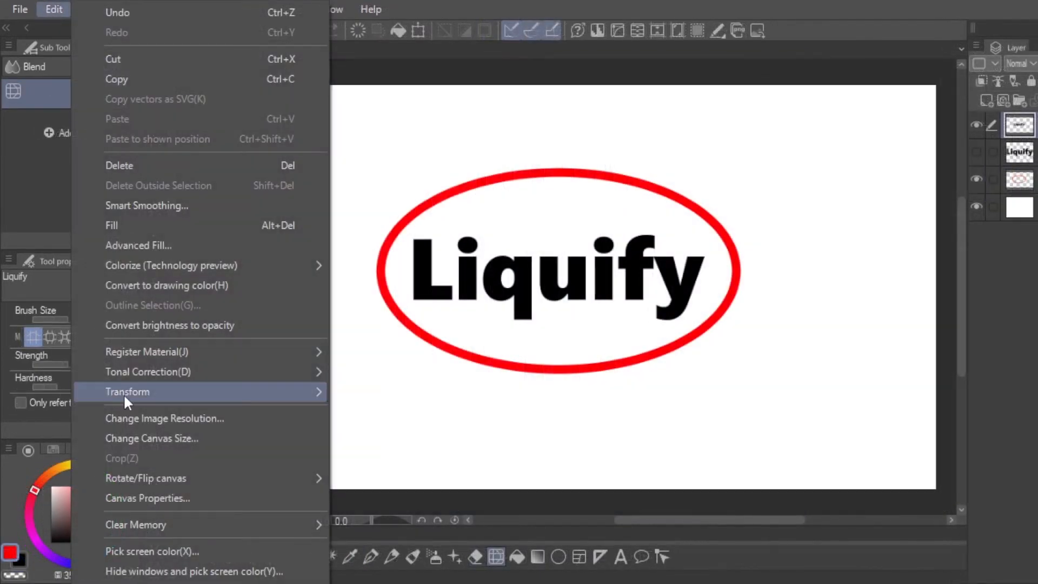
pyautogui.moveTo(126, 401)
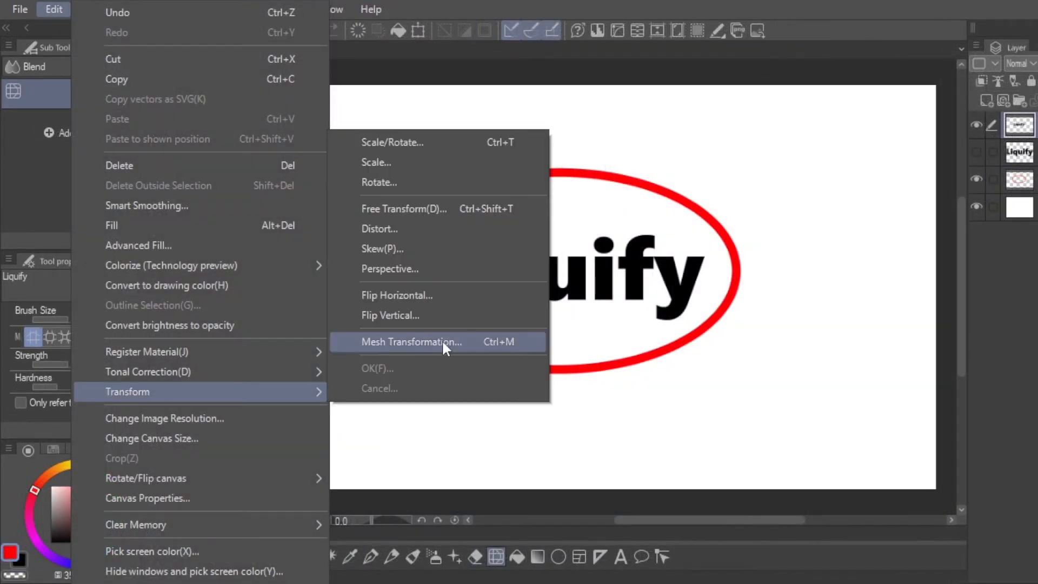
pyautogui.click(442, 339)
pyautogui.moveTo(511, 237); pyautogui.dragTo(479, 180)
pyautogui.moveTo(608, 235); pyautogui.dragTo(625, 177)
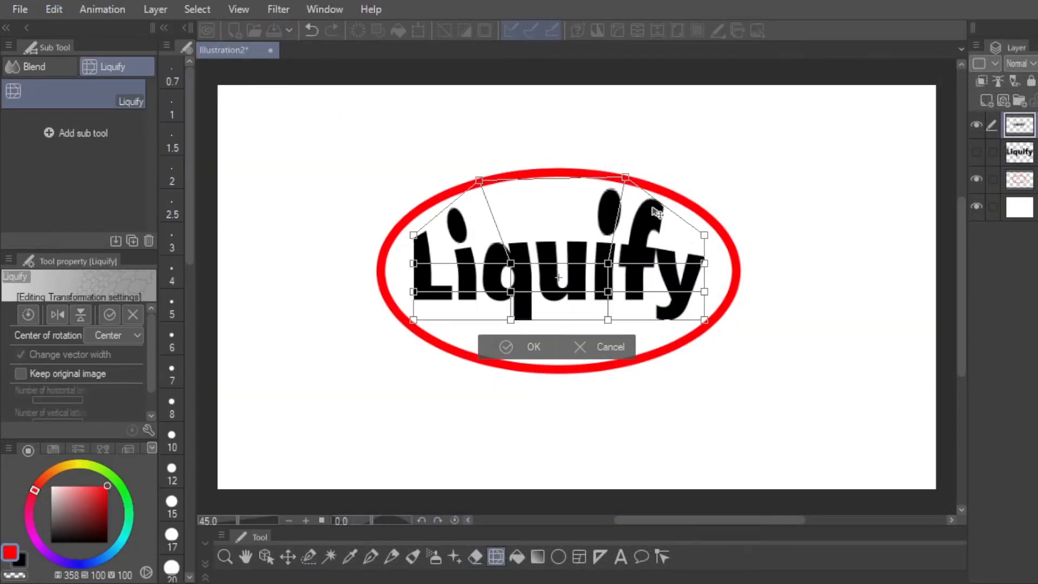
pyautogui.moveTo(703, 235); pyautogui.dragTo(725, 228)
pyautogui.moveTo(703, 263)
pyautogui.mouseDown()
pyautogui.moveTo(733, 276)
pyautogui.moveTo(720, 306)
pyautogui.mouseUp()
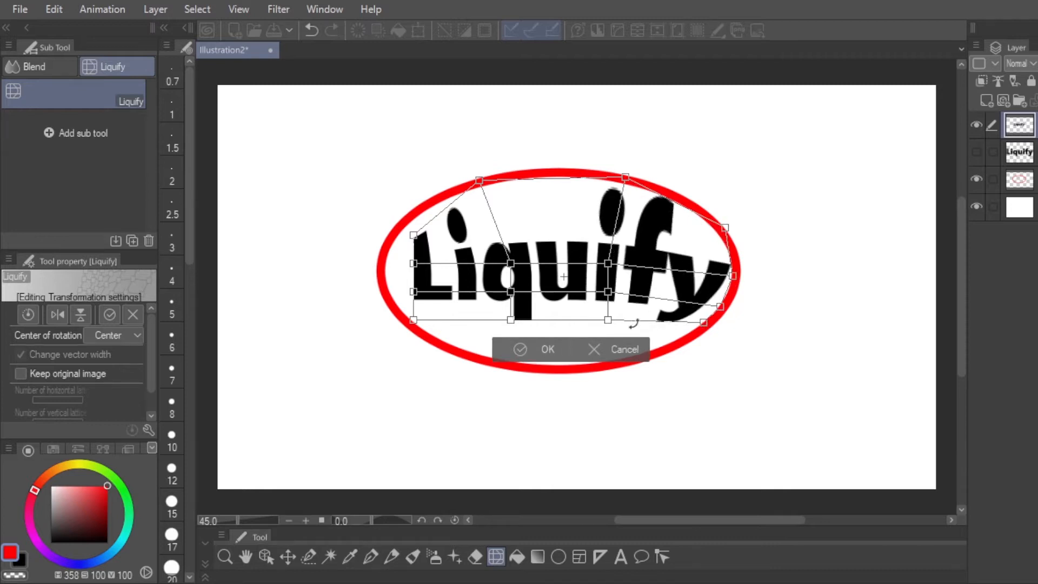
pyautogui.moveTo(607, 319); pyautogui.dragTo(610, 364)
pyautogui.moveTo(510, 319); pyautogui.dragTo(492, 360)
pyautogui.moveTo(414, 291); pyautogui.dragTo(380, 252)
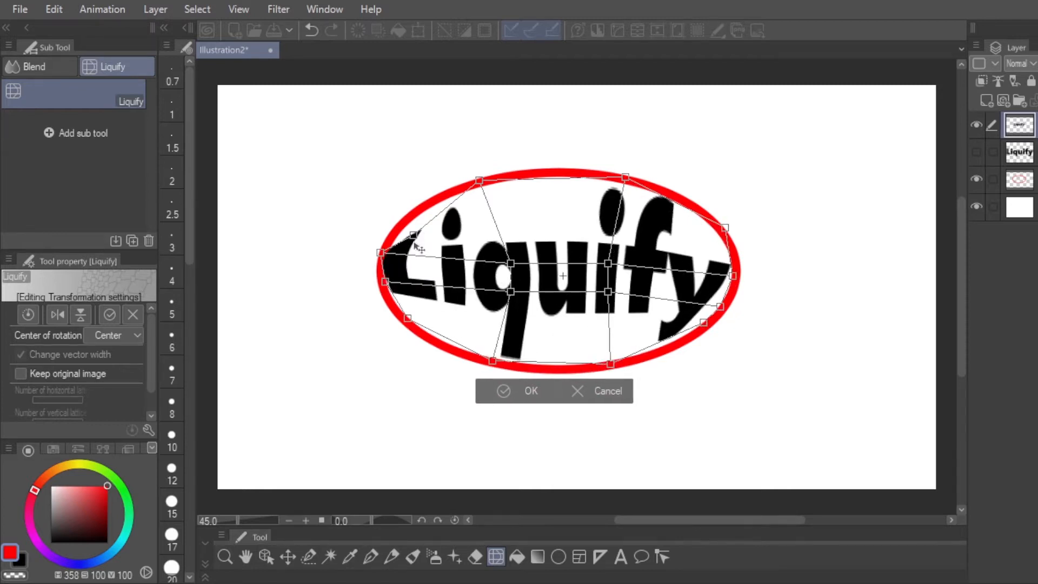
pyautogui.click(530, 391)
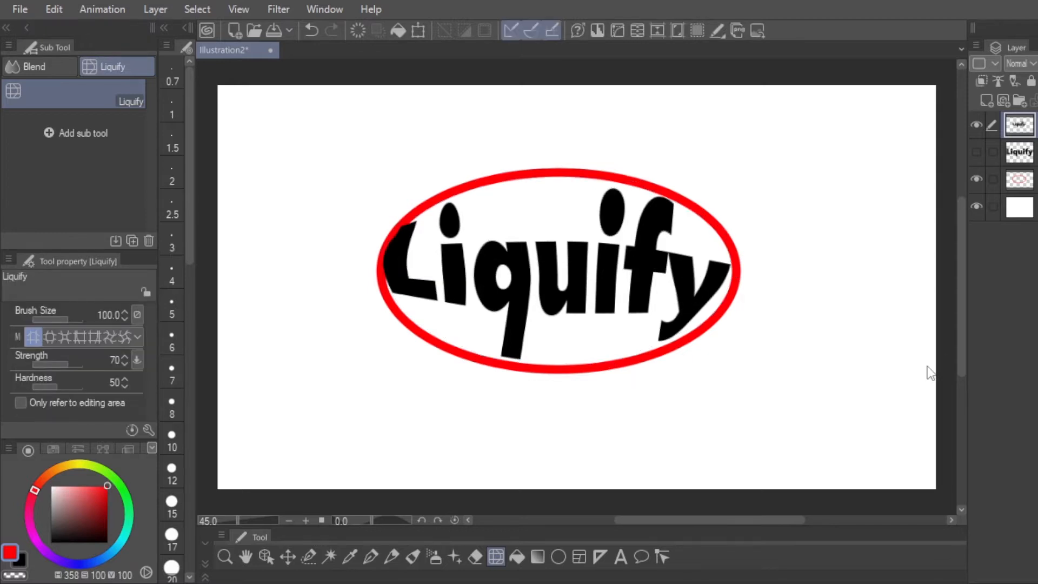
pyautogui.hotkey('ctrl', 'z')
# Step: Try to enlarge the word Liquify to fill the red ellipse with Scale/Rotate
pyautogui.click(422, 32)
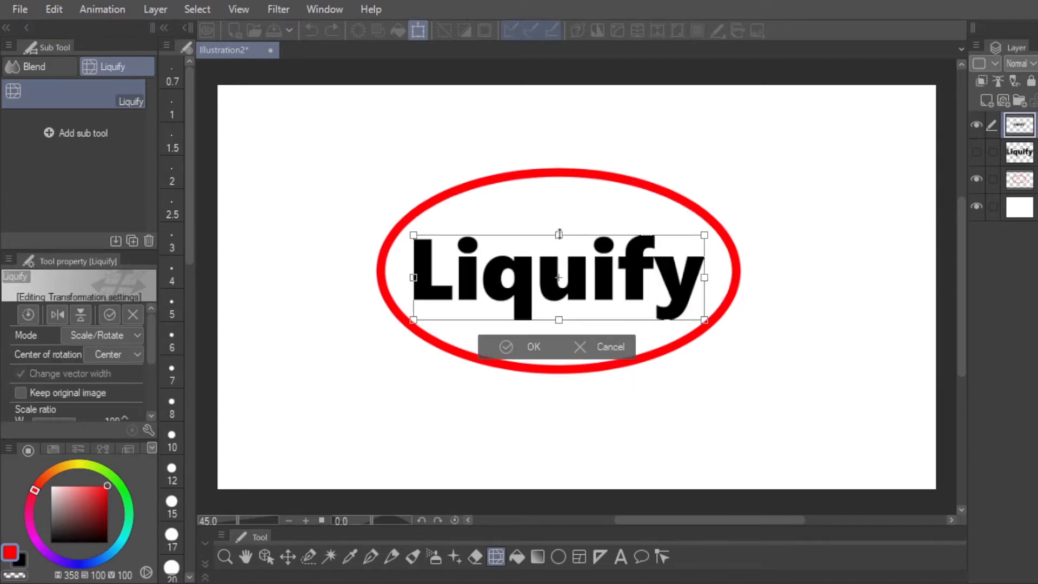
pyautogui.moveTo(559, 234); pyautogui.dragTo(559, 184)
pyautogui.moveTo(713, 218)
pyautogui.mouseDown()
pyautogui.moveTo(671, 227)
pyautogui.moveTo(709, 233)
pyautogui.mouseUp()
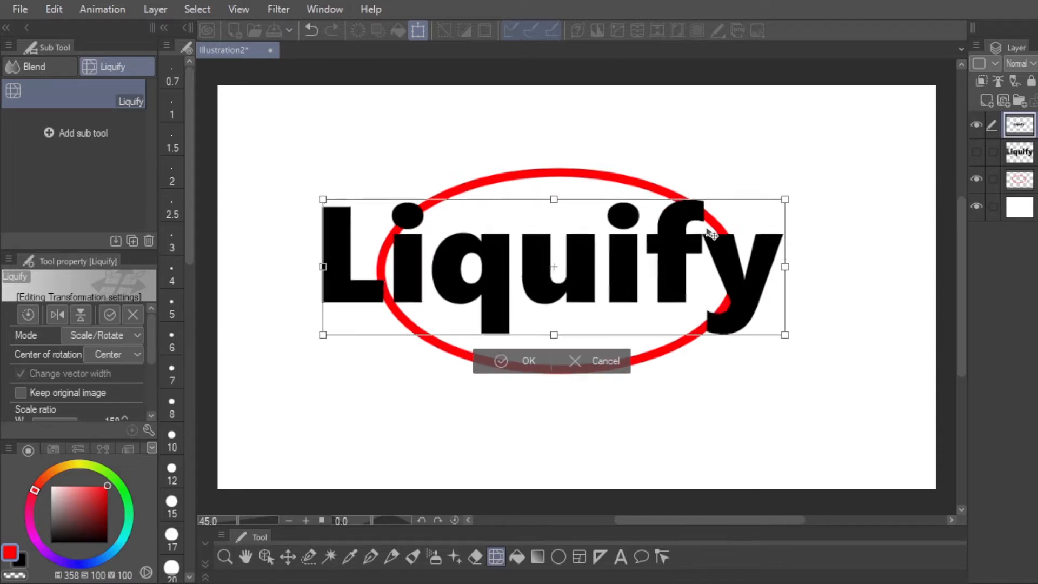
pyautogui.click(529, 361)
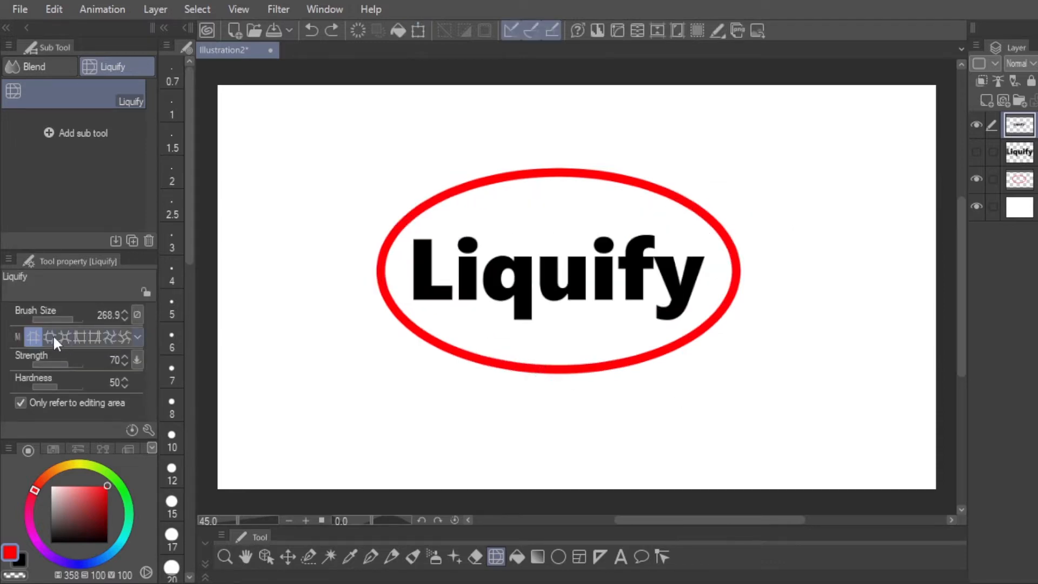
# Step: Bulge the word Liquify to fill the red ellipse using Liquify in Expand mode at its centre with brush size 965.9
pyautogui.moveTo(601, 314); pyautogui.dragTo(638, 327)
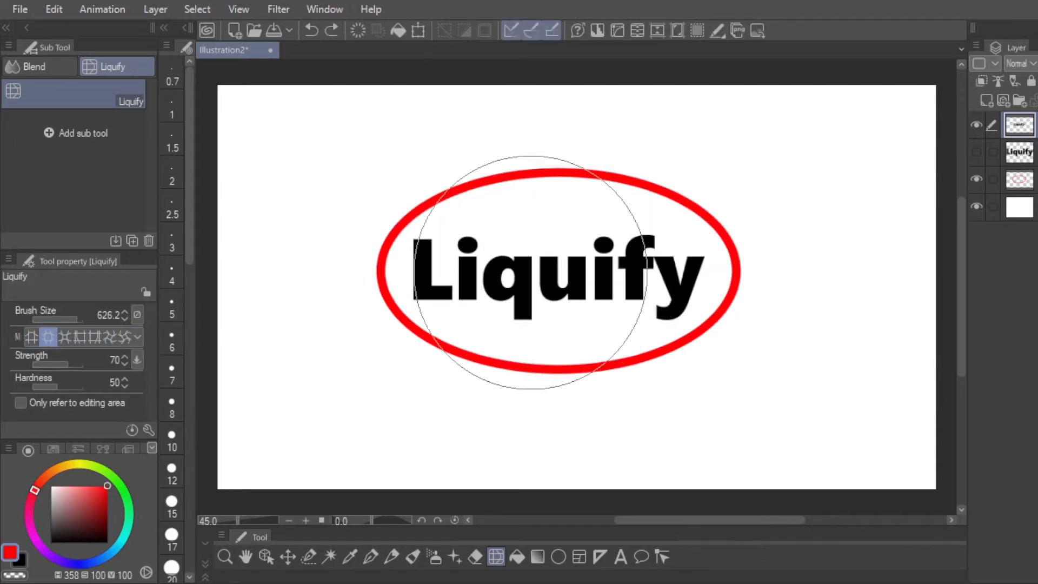
pyautogui.moveTo(550, 301); pyautogui.dragTo(597, 323)
pyautogui.click(558, 269)
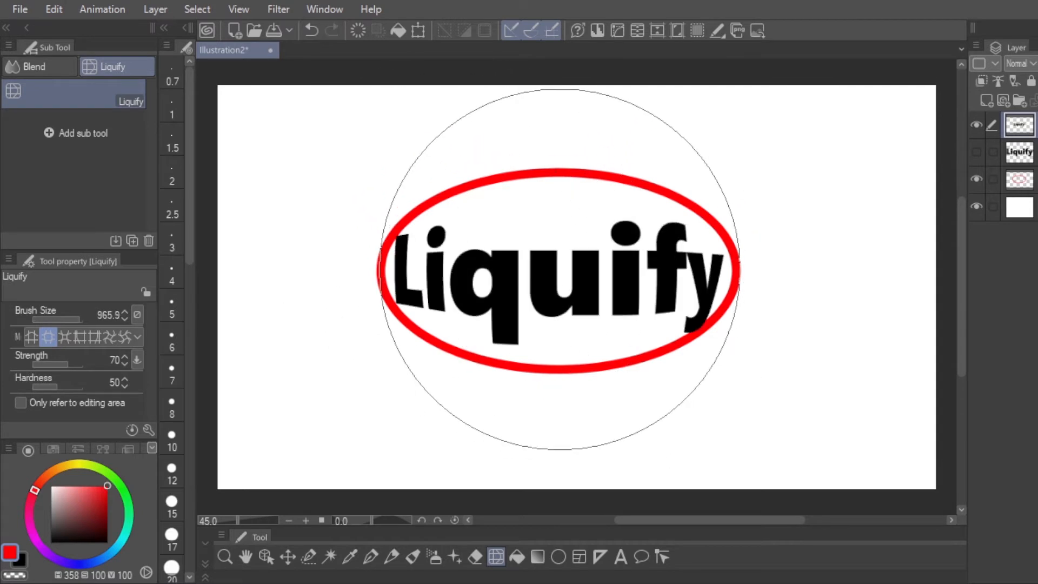
pyautogui.moveTo(542, 298); pyautogui.dragTo(483, 265)
pyautogui.click(555, 274)
pyautogui.hotkey('ctrl', 'z')
pyautogui.click(558, 276)
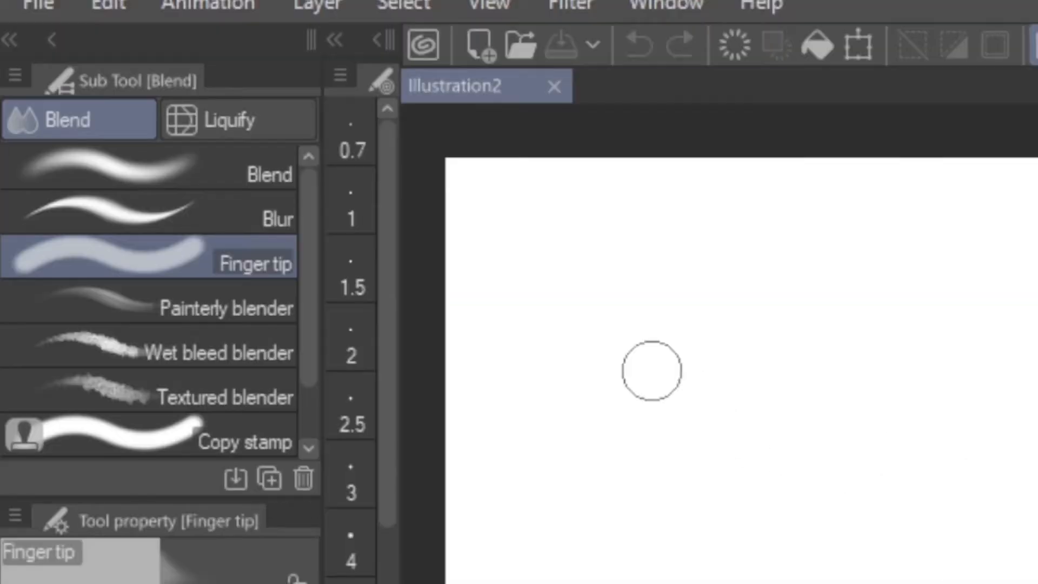
# Step: Choose the Liquify tool and bend the centre of the purple cross in Push mode with brush size 300
pyautogui.click(241, 125)
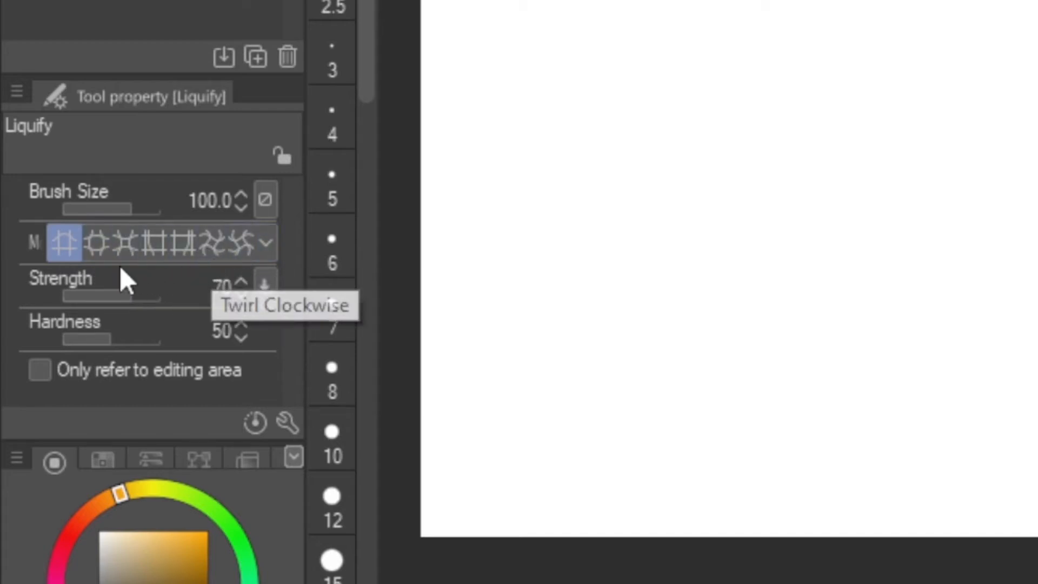
pyautogui.hotkey('ctrl', 'z')
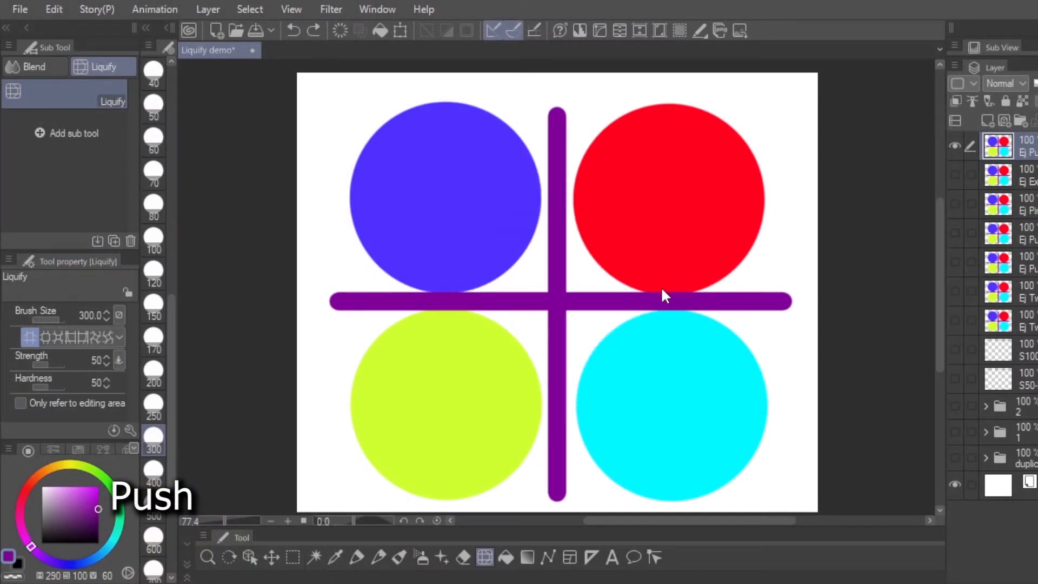
pyautogui.moveTo(552, 304); pyautogui.dragTo(554, 286)
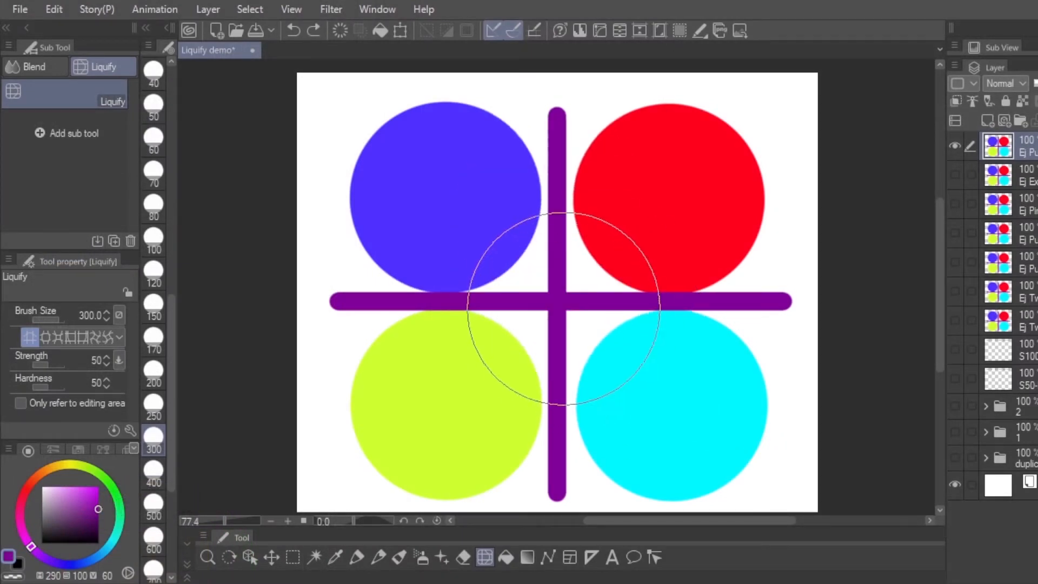
pyautogui.moveTo(535, 306)
pyautogui.mouseDown()
pyautogui.moveTo(607, 324)
pyautogui.moveTo(577, 400)
pyautogui.mouseUp()
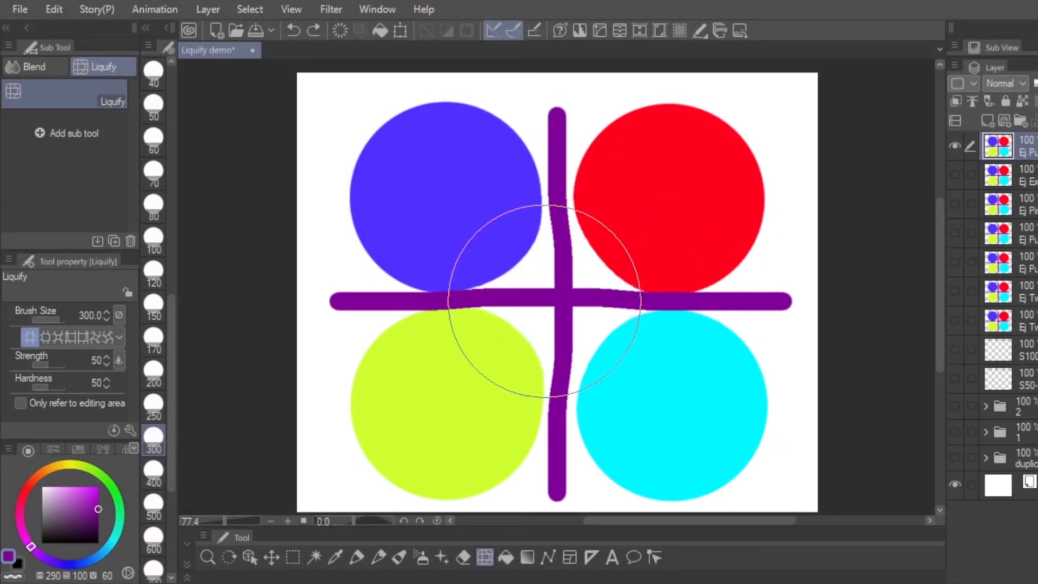
pyautogui.moveTo(544, 324); pyautogui.dragTo(660, 240)
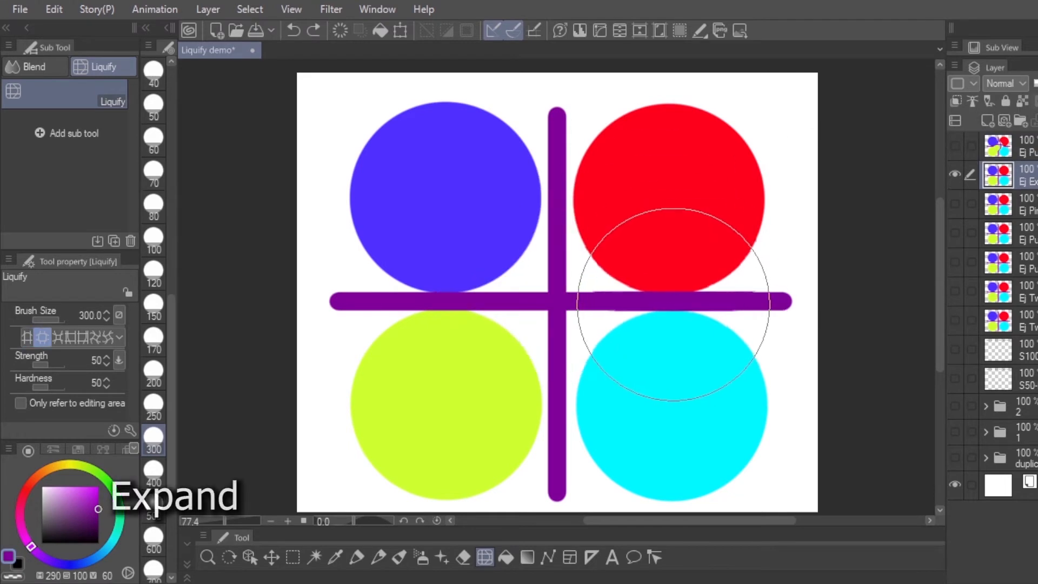
# Step: Test Expand mode on its own layer of the four-circle drawing, undoing trial strokes and expanding the blue and lime circles
pyautogui.moveTo(671, 311); pyautogui.dragTo(671, 309)
pyautogui.moveTo(404, 154)
pyautogui.mouseDown()
pyautogui.moveTo(387, 191)
pyautogui.moveTo(401, 204)
pyautogui.moveTo(440, 430)
pyautogui.moveTo(705, 405)
pyautogui.mouseUp()
pyautogui.hotkey('ctrl', 'z')
pyautogui.hotkey('ctrl', 'z')
pyautogui.moveTo(438, 177); pyautogui.dragTo(444, 384)
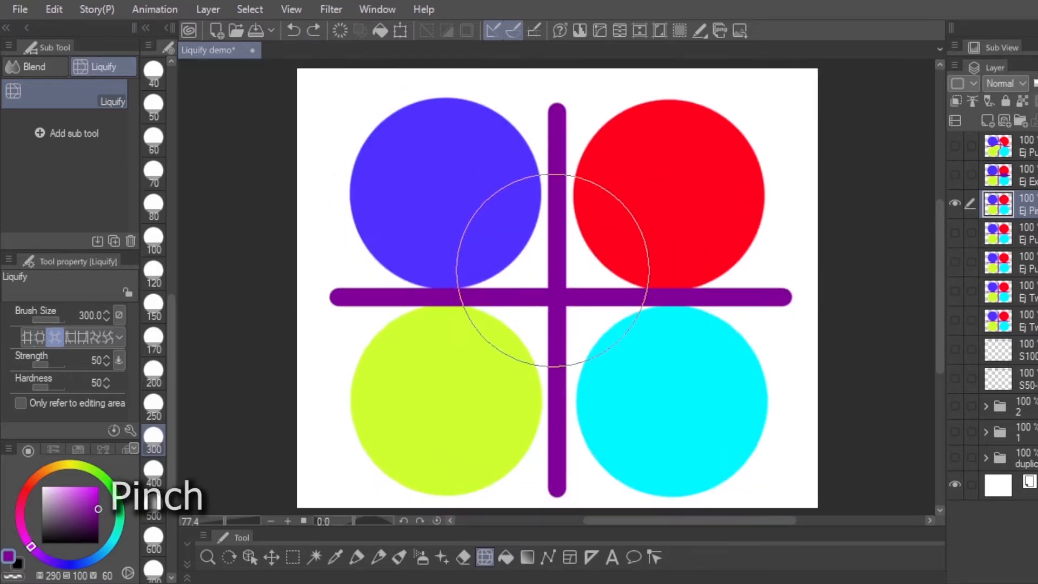
# Step: Test Pinch mode on its own layer, undoing the stroke at the cross and pinching across the lower circles and the red circle
pyautogui.moveTo(553, 270)
pyautogui.mouseDown()
pyautogui.moveTo(505, 278)
pyautogui.moveTo(741, 174)
pyautogui.moveTo(704, 329)
pyautogui.moveTo(583, 410)
pyautogui.moveTo(542, 419)
pyautogui.mouseUp()
pyautogui.hotkey('ctrl', 'z')
pyautogui.moveTo(735, 413)
pyautogui.mouseDown()
pyautogui.moveTo(621, 428)
pyautogui.moveTo(457, 422)
pyautogui.mouseUp()
pyautogui.moveTo(703, 170)
pyautogui.mouseDown()
pyautogui.moveTo(704, 139)
pyautogui.moveTo(813, 164)
pyautogui.mouseUp()
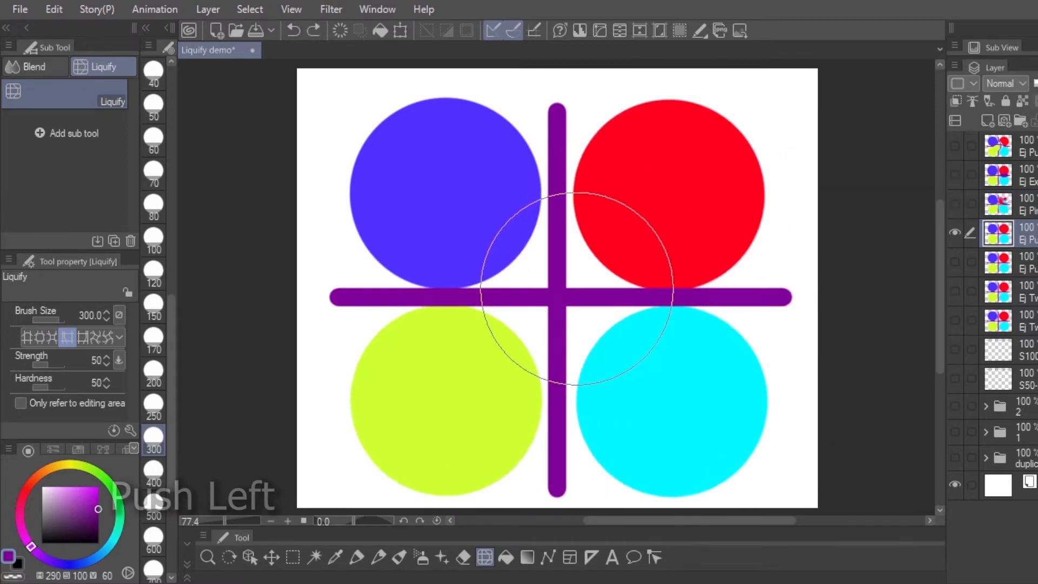
# Step: Test Push Left mode on its own layer, undoing trial strokes and displacing the vertical purple bar and the red circle
pyautogui.moveTo(533, 290)
pyautogui.mouseDown()
pyautogui.moveTo(568, 329)
pyautogui.moveTo(505, 239)
pyautogui.moveTo(574, 331)
pyautogui.moveTo(525, 173)
pyautogui.mouseUp()
pyautogui.hotkey('ctrl', 'z')
pyautogui.moveTo(408, 204)
pyautogui.mouseDown()
pyautogui.moveTo(440, 235)
pyautogui.moveTo(443, 344)
pyautogui.mouseUp()
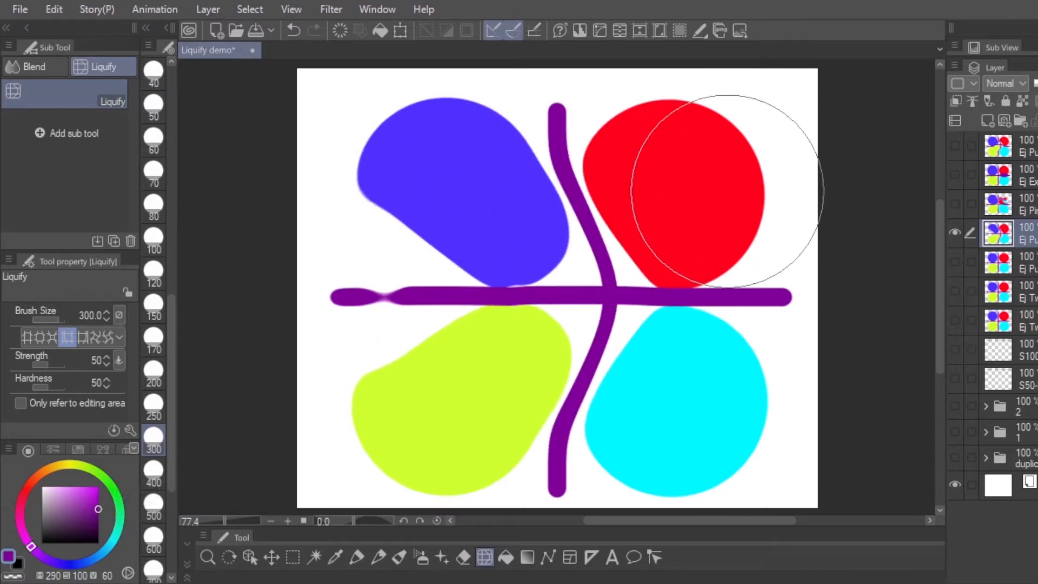
pyautogui.hotkey('ctrl', 'z')
pyautogui.hotkey('ctrl', 'z')
pyautogui.moveTo(561, 203)
pyautogui.mouseDown()
pyautogui.moveTo(562, 358)
pyautogui.moveTo(594, 292)
pyautogui.mouseUp()
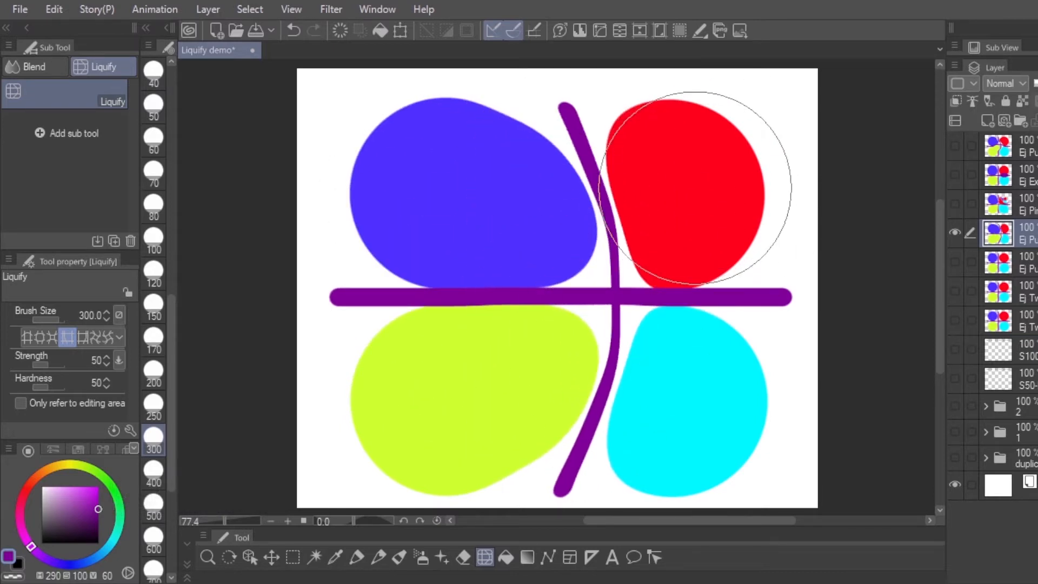
pyautogui.moveTo(731, 165)
pyautogui.mouseDown()
pyautogui.moveTo(692, 340)
pyautogui.moveTo(771, 115)
pyautogui.mouseUp()
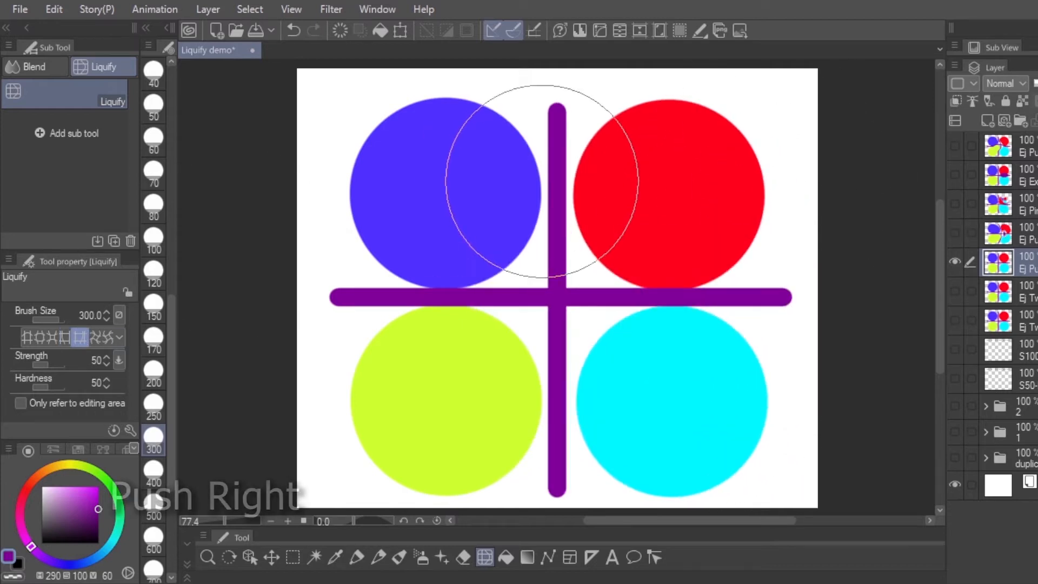
# Step: Test Push Right mode on its own layer with strokes along the vertical purple bar and over the red and cyan circles
pyautogui.moveTo(533, 209)
pyautogui.mouseDown()
pyautogui.moveTo(546, 213)
pyautogui.moveTo(563, 407)
pyautogui.mouseUp()
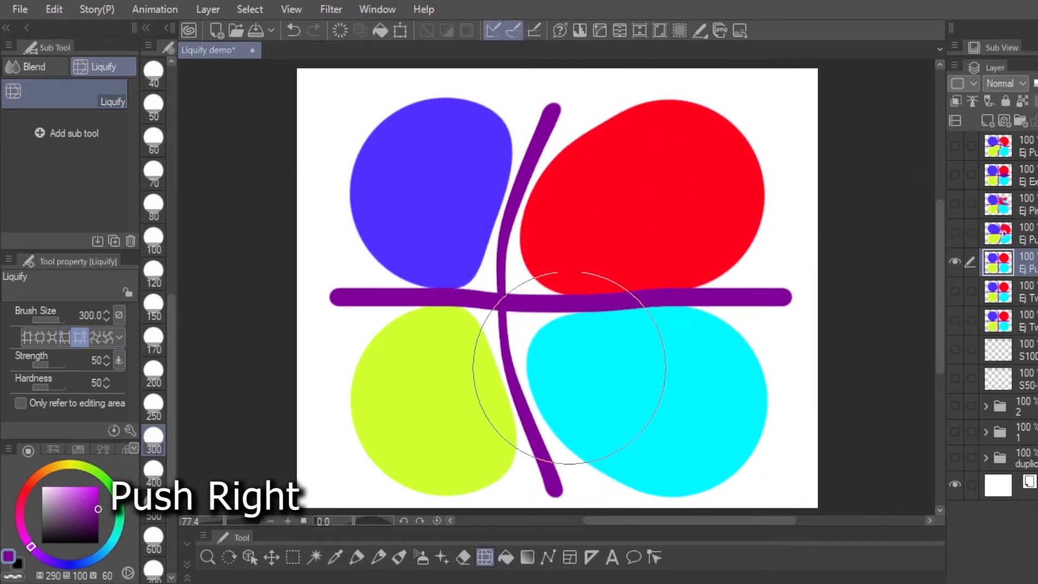
pyautogui.moveTo(680, 218)
pyautogui.mouseDown()
pyautogui.moveTo(676, 267)
pyautogui.moveTo(695, 373)
pyautogui.moveTo(671, 286)
pyautogui.mouseUp()
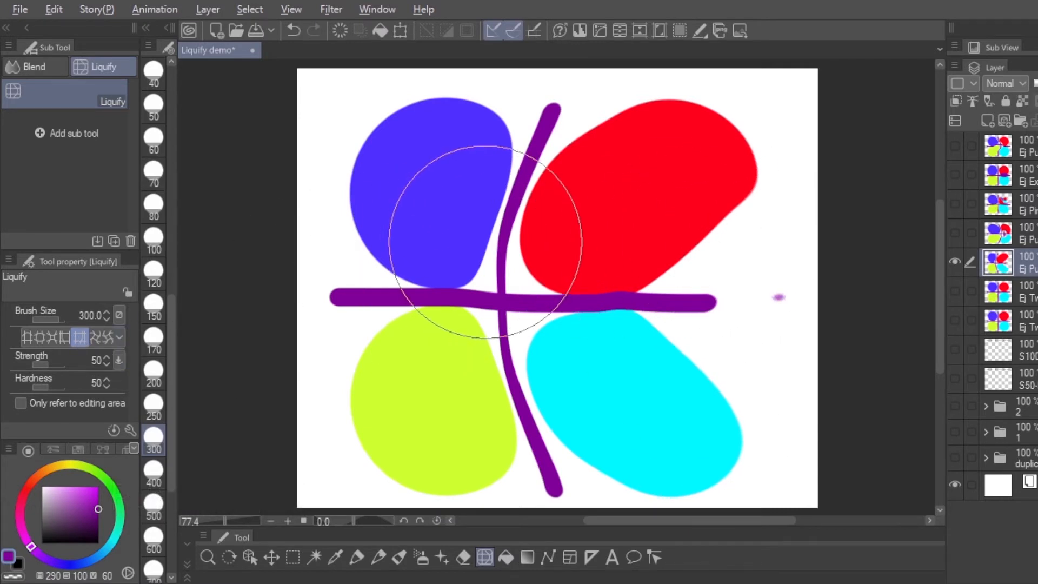
pyautogui.moveTo(514, 226)
pyautogui.mouseDown()
pyautogui.moveTo(486, 243)
pyautogui.moveTo(532, 421)
pyautogui.mouseUp()
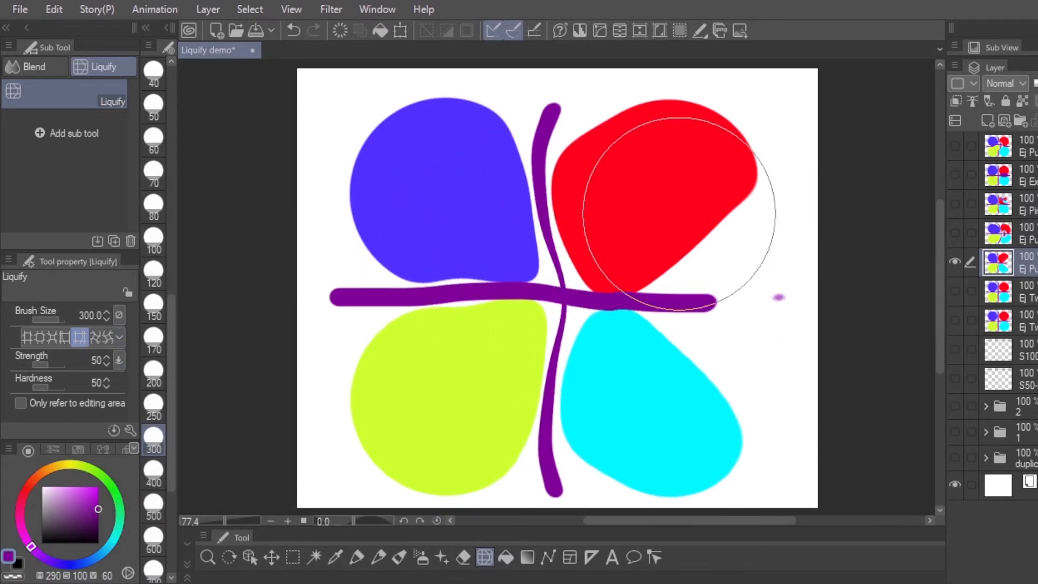
pyautogui.moveTo(648, 217)
pyautogui.mouseDown()
pyautogui.moveTo(672, 347)
pyautogui.moveTo(753, 188)
pyautogui.mouseUp()
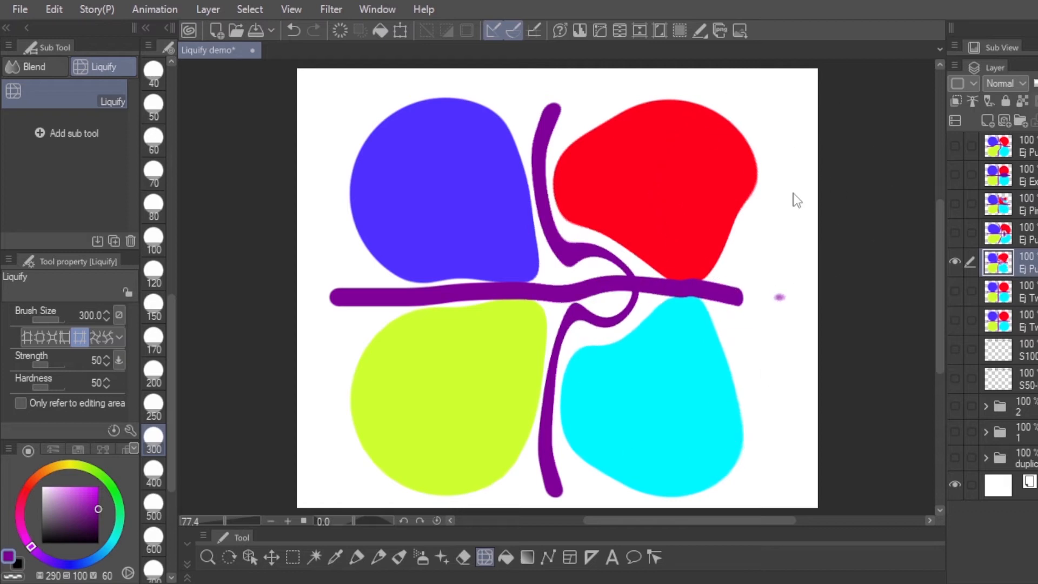
# Step: Twirl the four-circle drawing on its two twirl layers, clockwise on one and anti-clockwise on the other
pyautogui.moveTo(463, 254)
pyautogui.mouseDown()
pyautogui.moveTo(552, 292)
pyautogui.moveTo(695, 292)
pyautogui.moveTo(704, 281)
pyautogui.moveTo(695, 440)
pyautogui.moveTo(671, 533)
pyautogui.moveTo(382, 313)
pyautogui.moveTo(400, 254)
pyautogui.mouseUp()
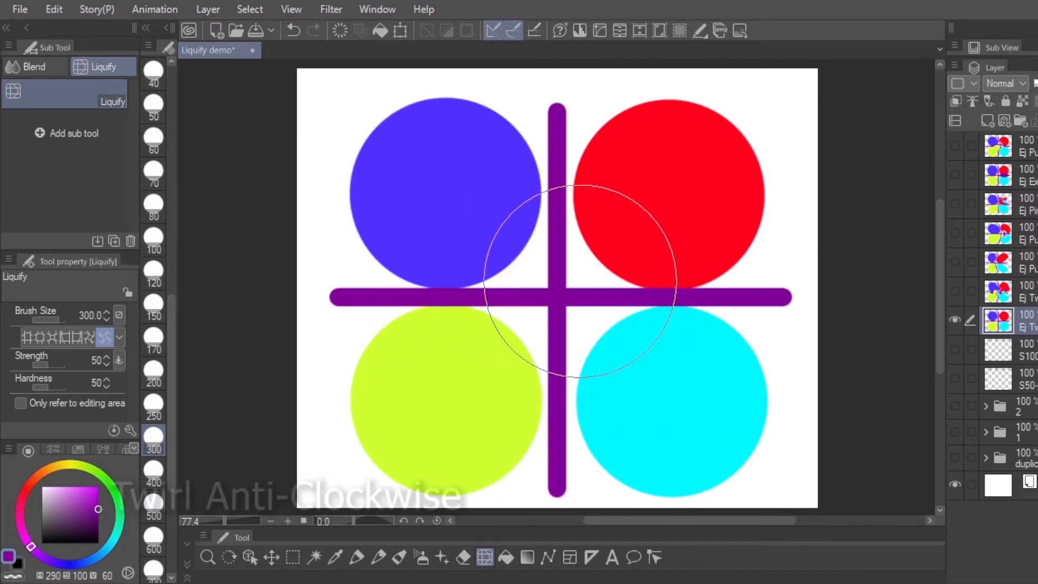
pyautogui.moveTo(575, 289)
pyautogui.mouseDown()
pyautogui.moveTo(542, 280)
pyautogui.moveTo(706, 256)
pyautogui.moveTo(695, 359)
pyautogui.moveTo(452, 382)
pyautogui.moveTo(660, 174)
pyautogui.mouseUp()
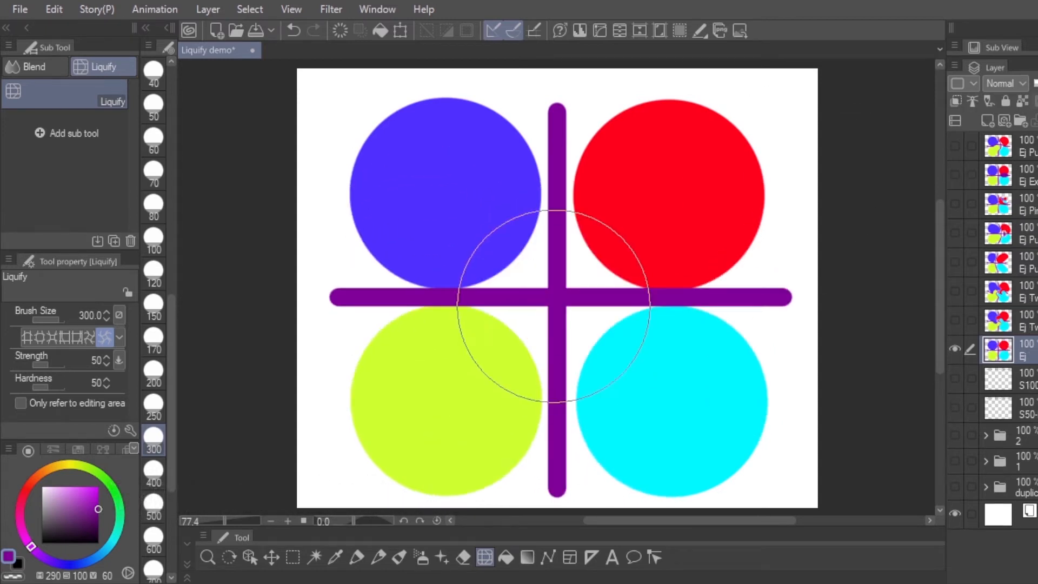
# Step: Try Twirl Anti-clockwise on the centre of the purple cross at brush size 300, Strength 50 and Hardness 50, undoing and repeating the twirl
pyautogui.moveTo(547, 325)
pyautogui.mouseDown()
pyautogui.moveTo(549, 290)
pyautogui.moveTo(446, 372)
pyautogui.moveTo(521, 278)
pyautogui.mouseUp()
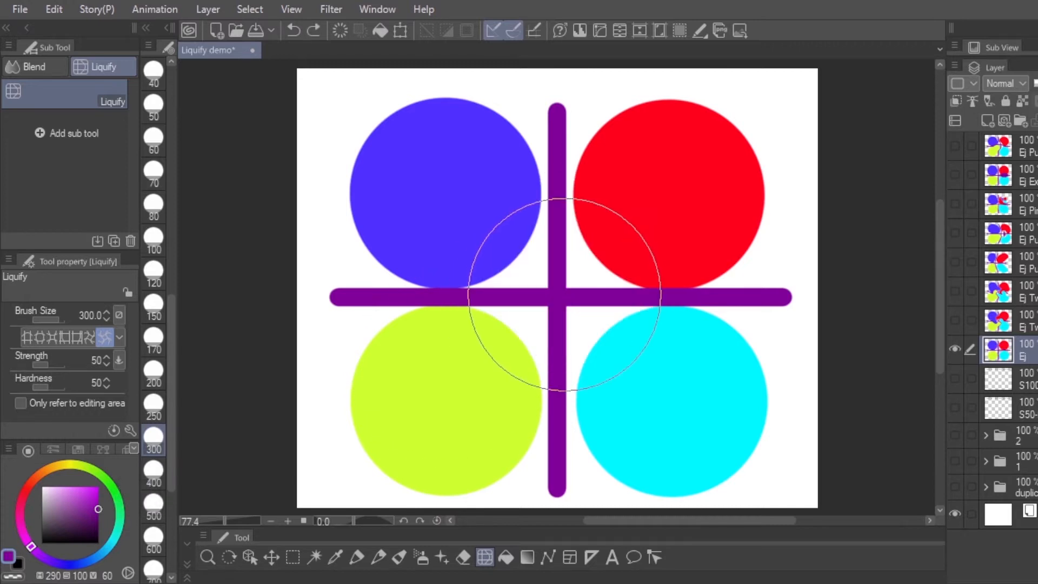
pyautogui.moveTo(544, 301)
pyautogui.mouseDown()
pyautogui.moveTo(555, 291)
pyautogui.moveTo(543, 274)
pyautogui.moveTo(554, 304)
pyautogui.mouseUp()
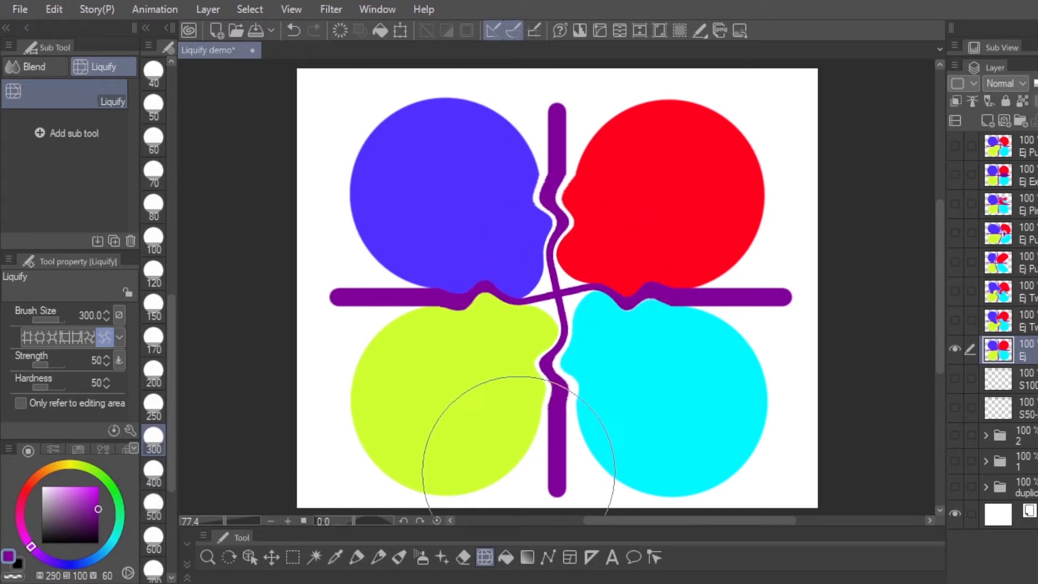
pyautogui.hotkey('ctrl', 'z')
pyautogui.hotkey('ctrl', 'z')
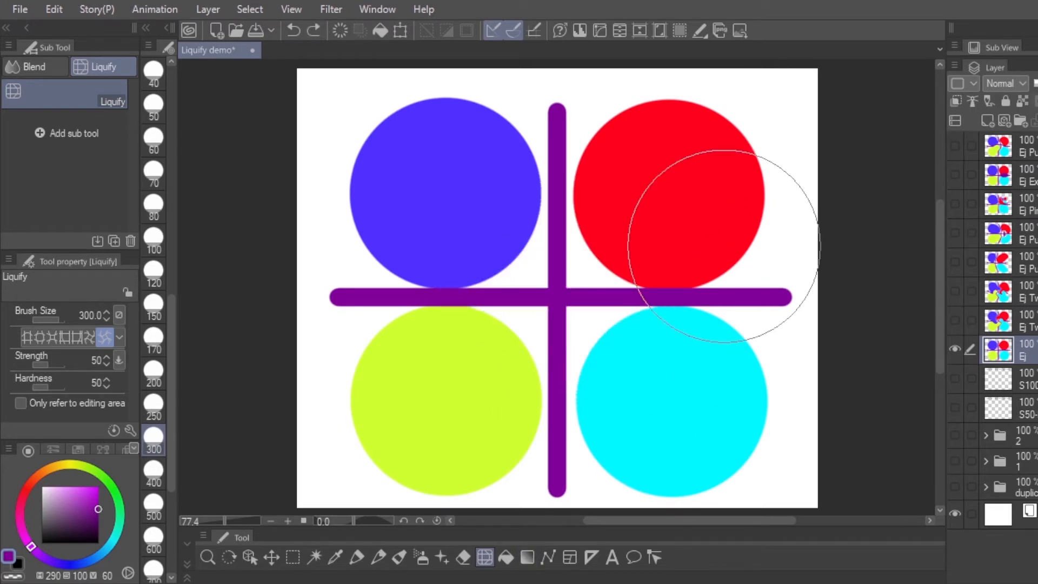
pyautogui.moveTo(553, 288); pyautogui.dragTo(554, 292)
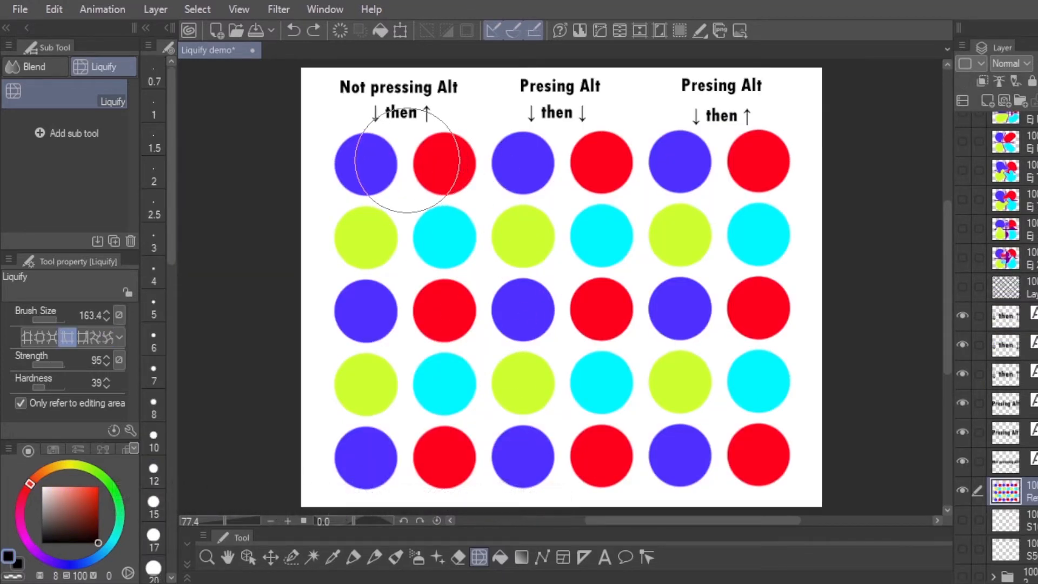
# Step: Push between the three pairs of circle columns in Push Left mode, following the normal and Alt direction labels, at Strength 95 and Hardness 39
pyautogui.moveTo(406, 161)
pyautogui.mouseDown()
pyautogui.moveTo(409, 412)
pyautogui.moveTo(409, 169)
pyautogui.mouseUp()
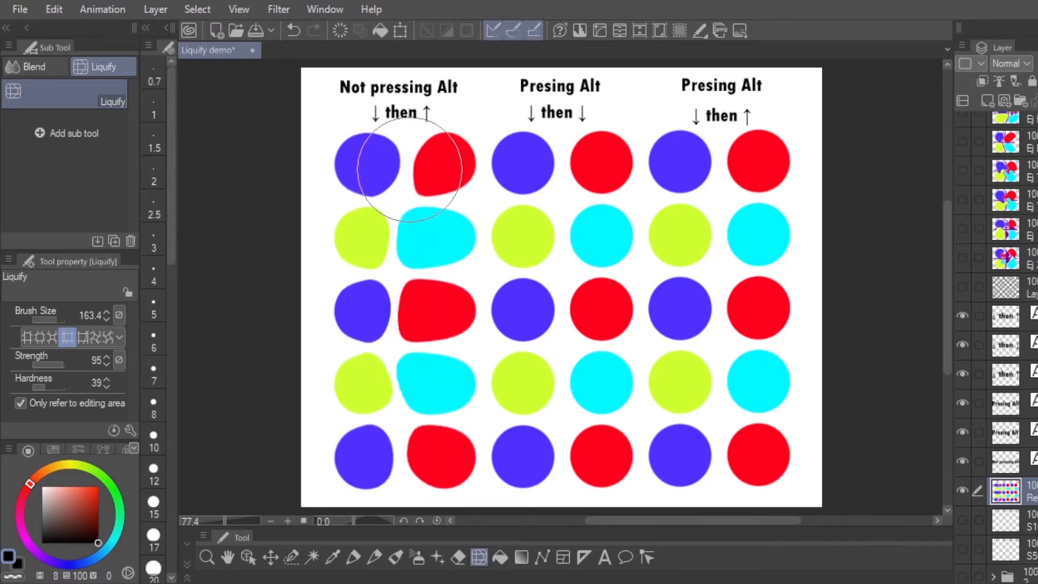
pyautogui.moveTo(558, 158)
pyautogui.mouseDown()
pyautogui.moveTo(542, 174)
pyautogui.moveTo(572, 404)
pyautogui.mouseUp()
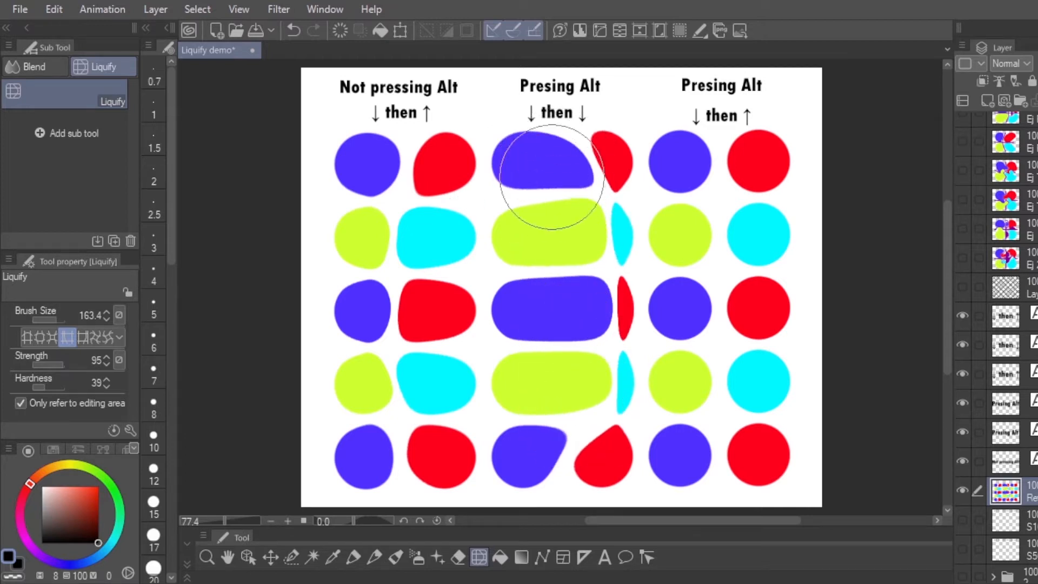
pyautogui.moveTo(562, 160); pyautogui.dragTo(575, 435)
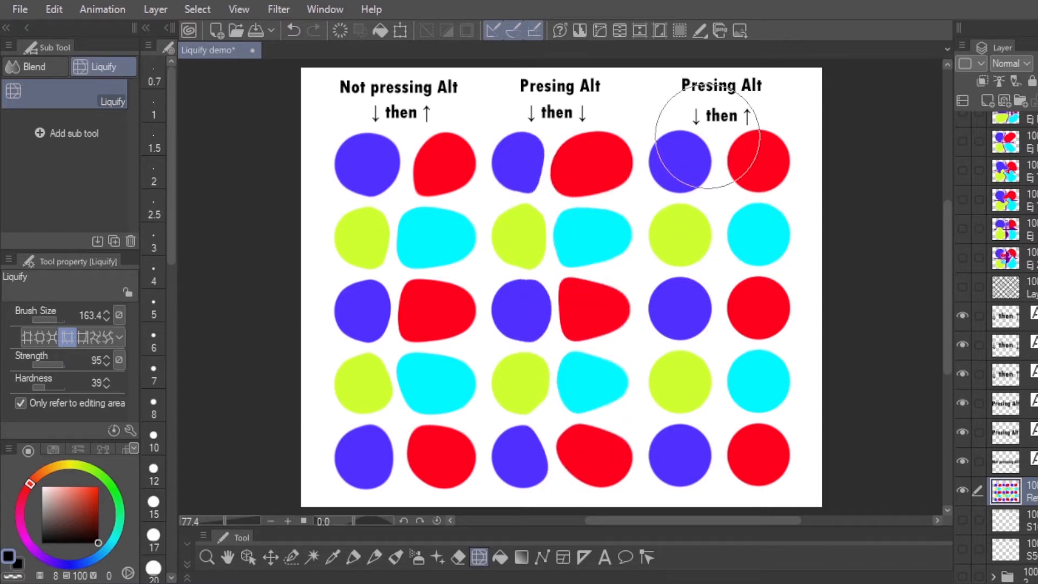
pyautogui.moveTo(716, 155)
pyautogui.mouseDown()
pyautogui.moveTo(730, 425)
pyautogui.moveTo(724, 239)
pyautogui.moveTo(736, 173)
pyautogui.mouseUp()
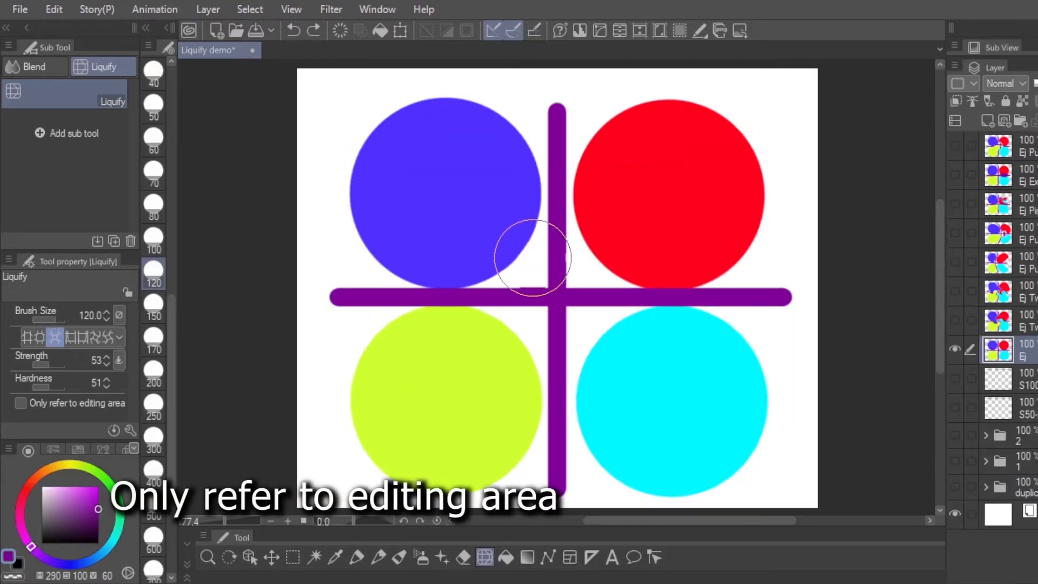
# Step: Try Pinch mode around the cross's centre with Only refer to editing area off and on, and undo the strokes
pyautogui.moveTo(530, 248); pyautogui.dragTo(532, 258)
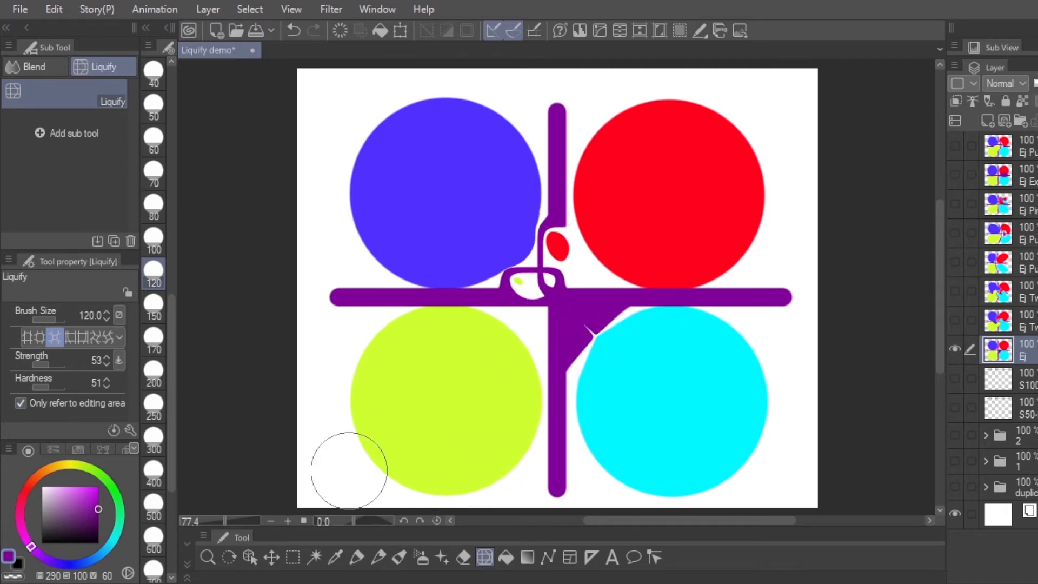
pyautogui.click(105, 401)
pyautogui.hotkey('ctrl', 'z')
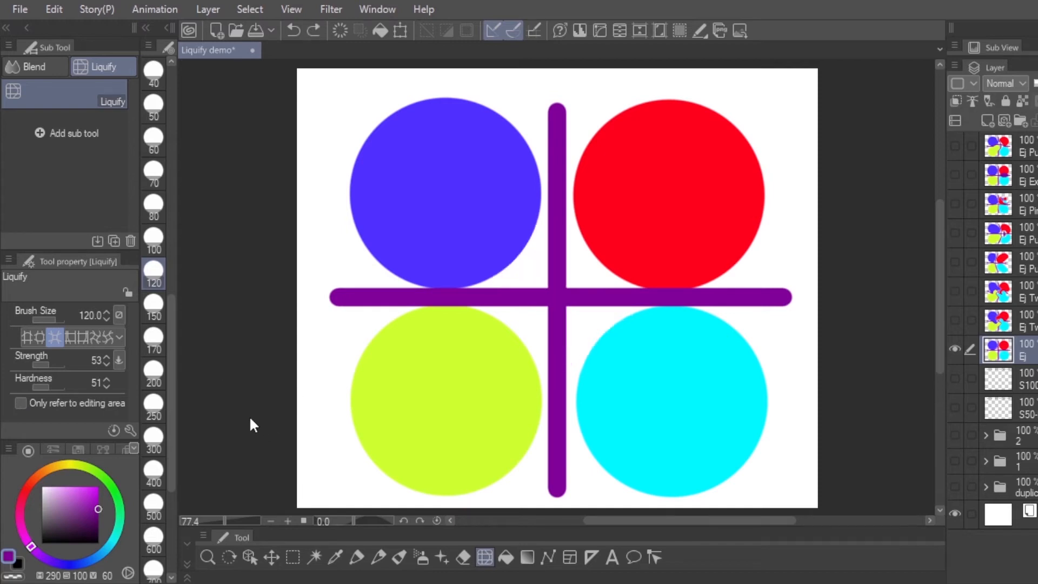
# Step: Displace the vertical and horizontal purple bars in Push Left mode at Strength 100, alternating Only refer to editing area off and on
pyautogui.click(76, 404)
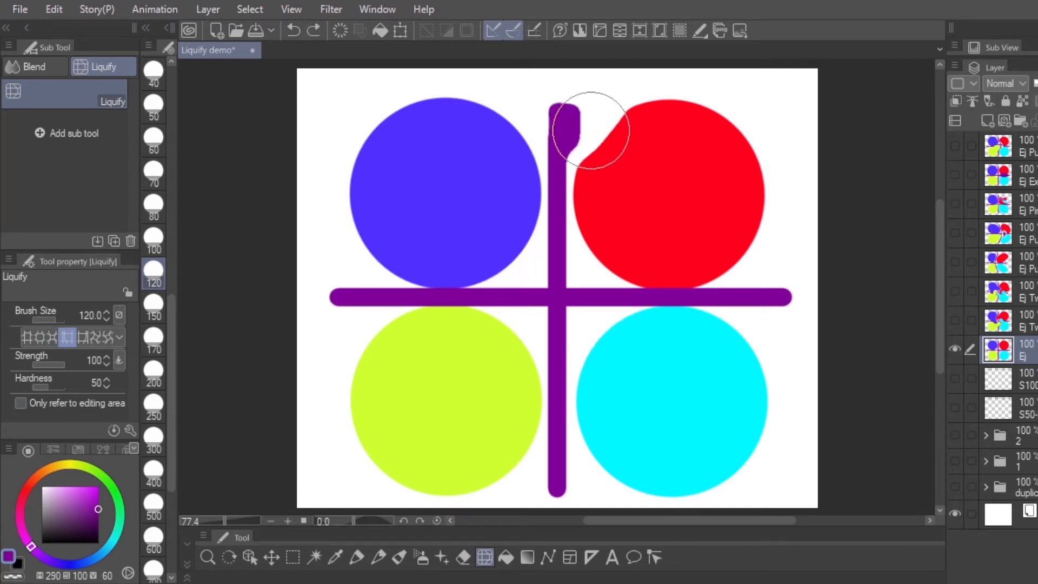
pyautogui.moveTo(590, 130)
pyautogui.mouseDown()
pyautogui.moveTo(598, 216)
pyautogui.moveTo(579, 255)
pyautogui.mouseUp()
pyautogui.click(100, 404)
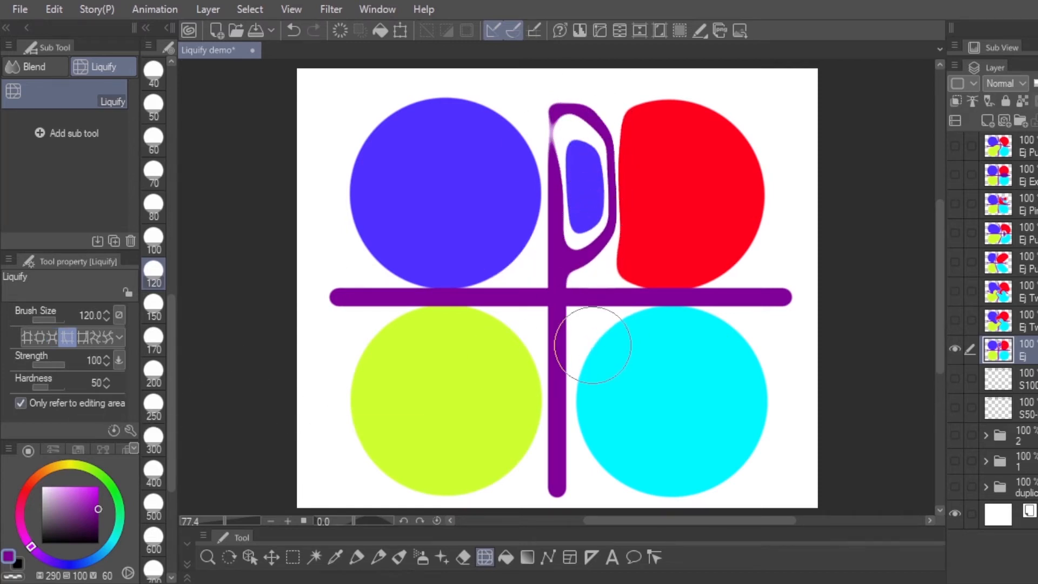
pyautogui.moveTo(596, 348); pyautogui.dragTo(593, 440)
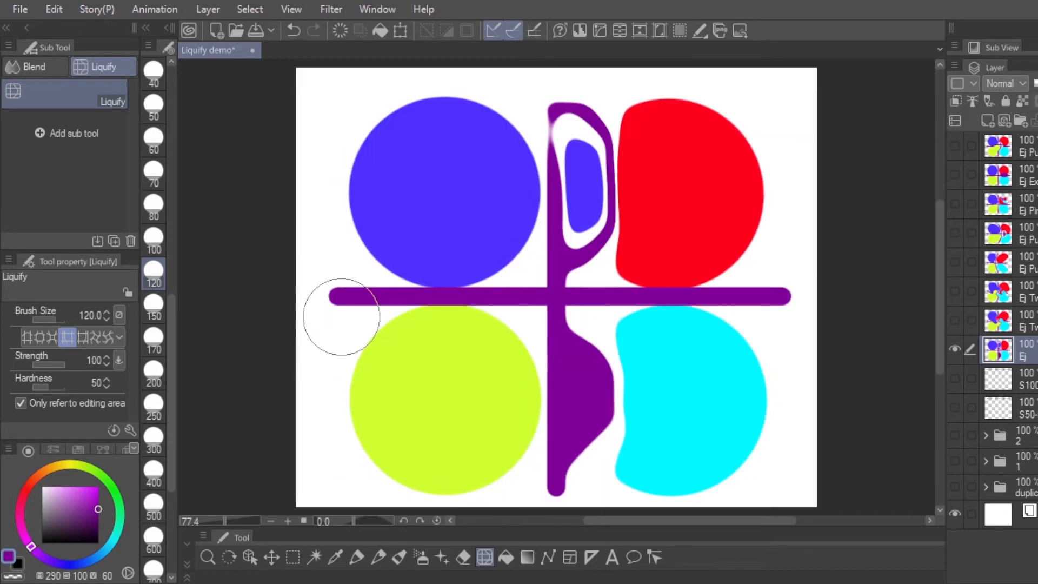
pyautogui.click(96, 410)
pyautogui.moveTo(387, 267); pyautogui.dragTo(485, 270)
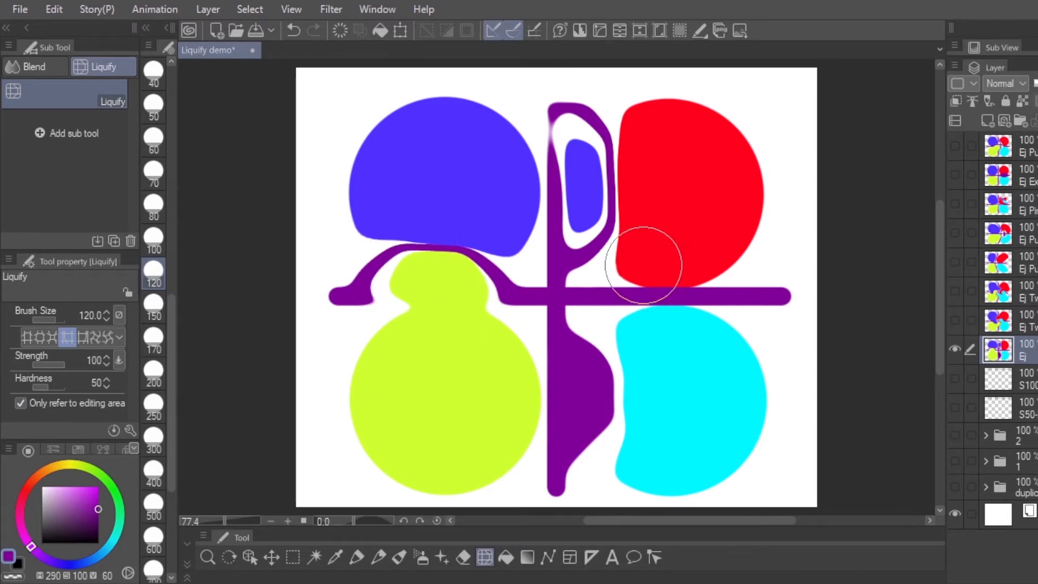
pyautogui.moveTo(643, 265); pyautogui.dragTo(695, 262)
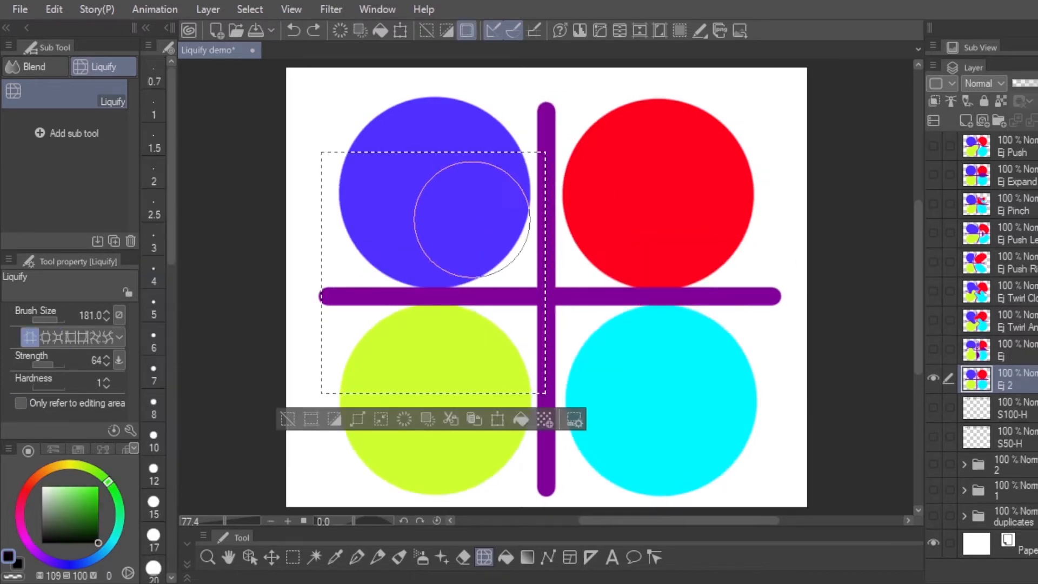
# Step: Push the artwork inside the left rectangular selection with Only refer to editing area off, and move the selection over the right half
pyautogui.moveTo(463, 208)
pyautogui.mouseDown()
pyautogui.moveTo(505, 331)
pyautogui.moveTo(526, 204)
pyautogui.moveTo(641, 297)
pyautogui.moveTo(463, 369)
pyautogui.mouseUp()
pyautogui.moveTo(623, 233)
pyautogui.mouseDown()
pyautogui.moveTo(495, 224)
pyautogui.moveTo(546, 270)
pyautogui.mouseUp()
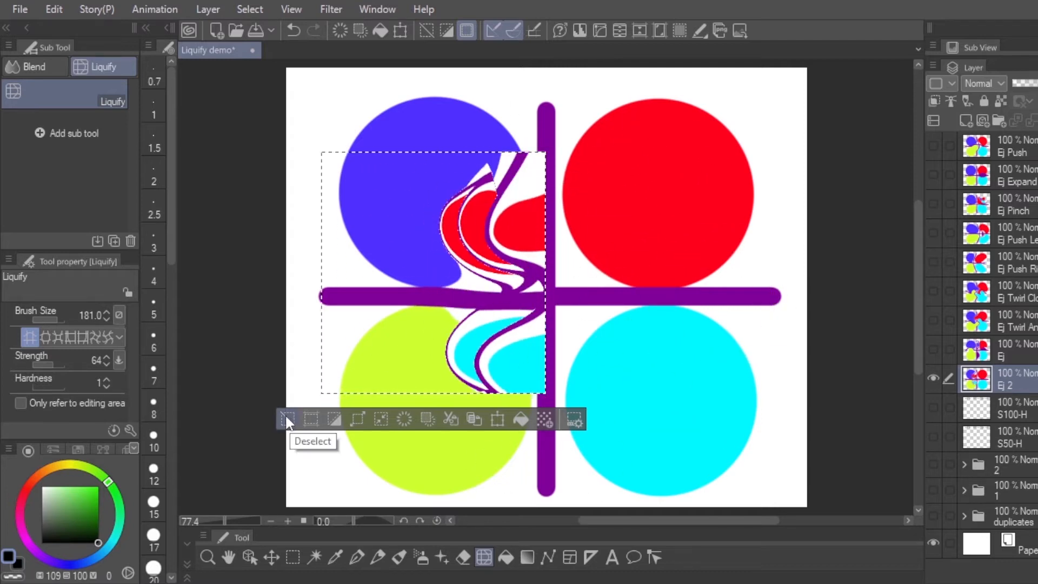
pyautogui.click(292, 557)
pyautogui.moveTo(487, 297)
pyautogui.mouseDown()
pyautogui.moveTo(644, 281)
pyautogui.moveTo(711, 298)
pyautogui.moveTo(671, 296)
pyautogui.mouseUp()
# Step: Push the shapes inside the right selection with Only refer to editing area on, undoing the first trial strokes, and clear the selection
pyautogui.click(484, 557)
pyautogui.moveTo(675, 224); pyautogui.dragTo(506, 258)
pyautogui.moveTo(670, 270); pyautogui.dragTo(511, 319)
pyautogui.hotkey('ctrl', 'z')
pyautogui.hotkey('ctrl', 'z')
pyautogui.moveTo(522, 240); pyautogui.dragTo(688, 208)
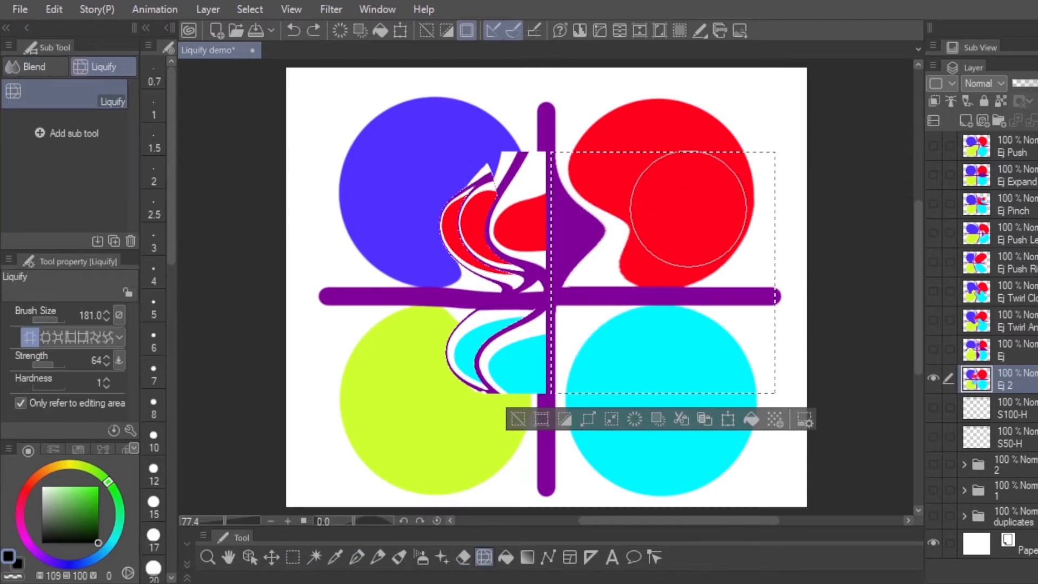
pyautogui.moveTo(527, 175); pyautogui.dragTo(586, 187)
pyautogui.moveTo(532, 295); pyautogui.dragTo(671, 305)
pyautogui.moveTo(605, 294); pyautogui.dragTo(719, 265)
pyautogui.moveTo(463, 450); pyautogui.dragTo(680, 228)
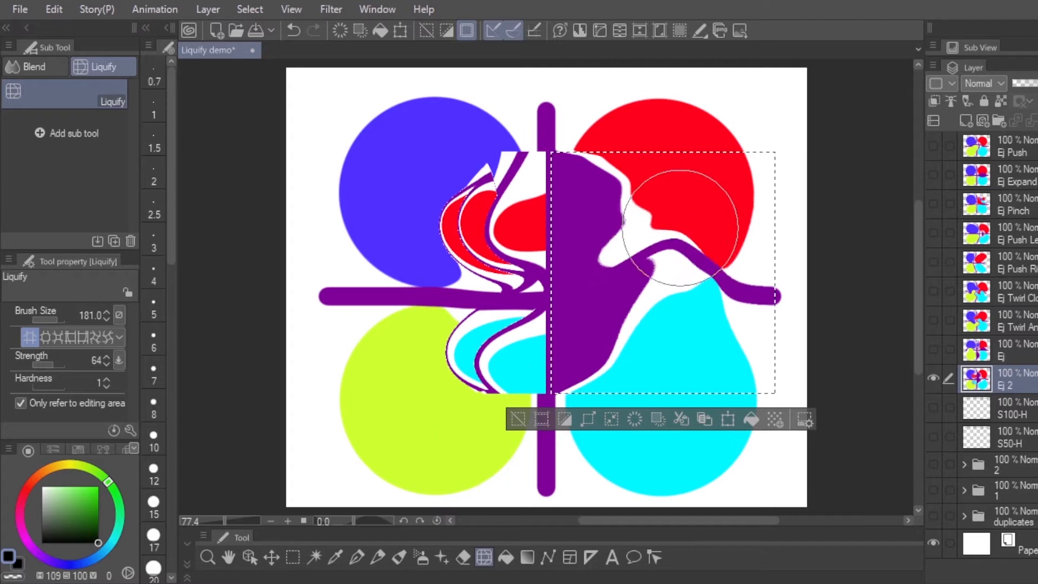
pyautogui.hotkey('ctrl', 'd')
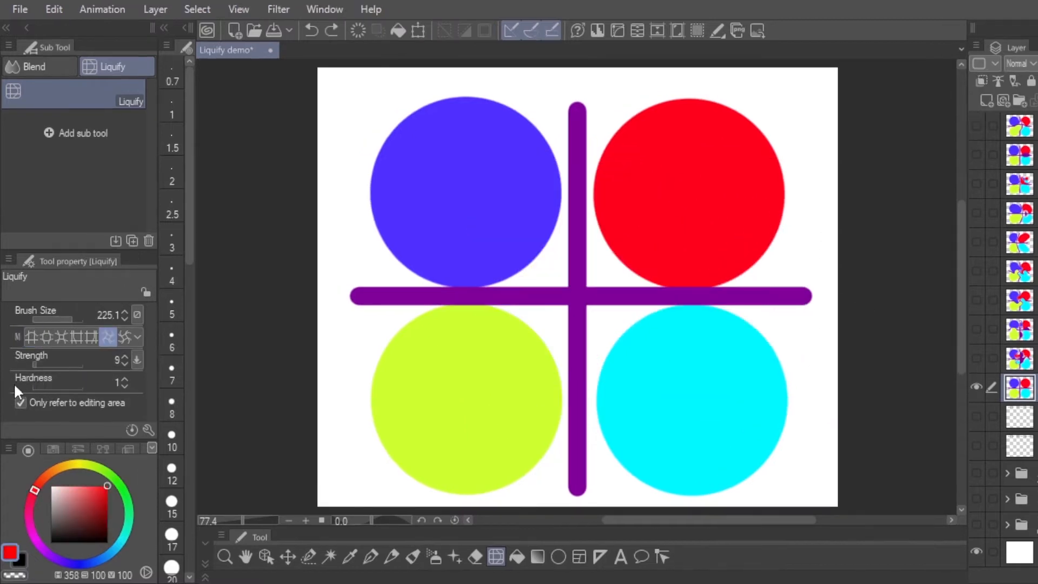
# Step: Test Twirl Clockwise between the circles with Strength raised to 100, undo the twirls, and retest at Strength 40 while increasing Hardness
pyautogui.moveTo(37, 364); pyautogui.dragTo(39, 365)
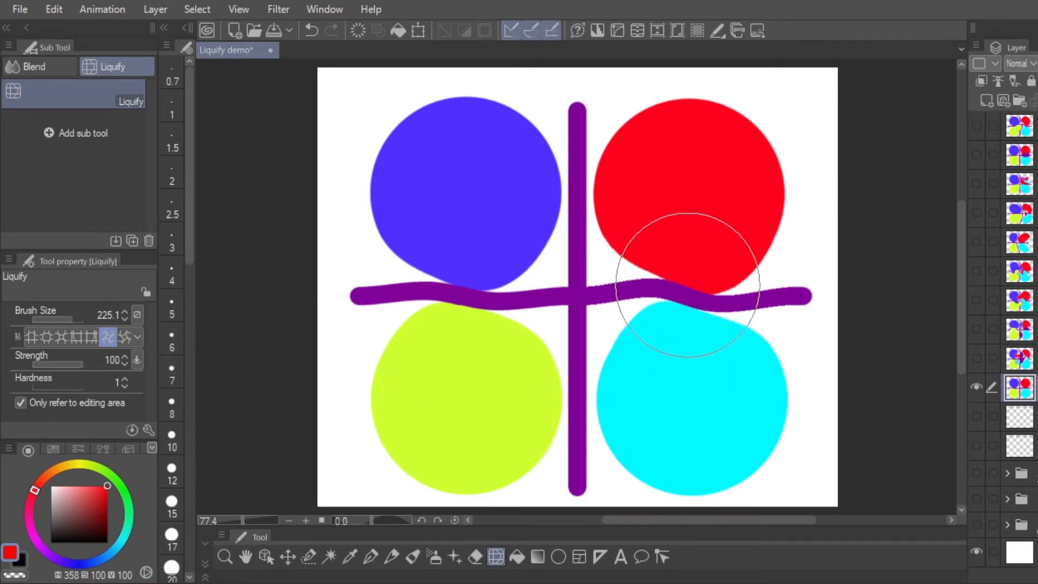
pyautogui.moveTo(687, 284); pyautogui.dragTo(688, 285)
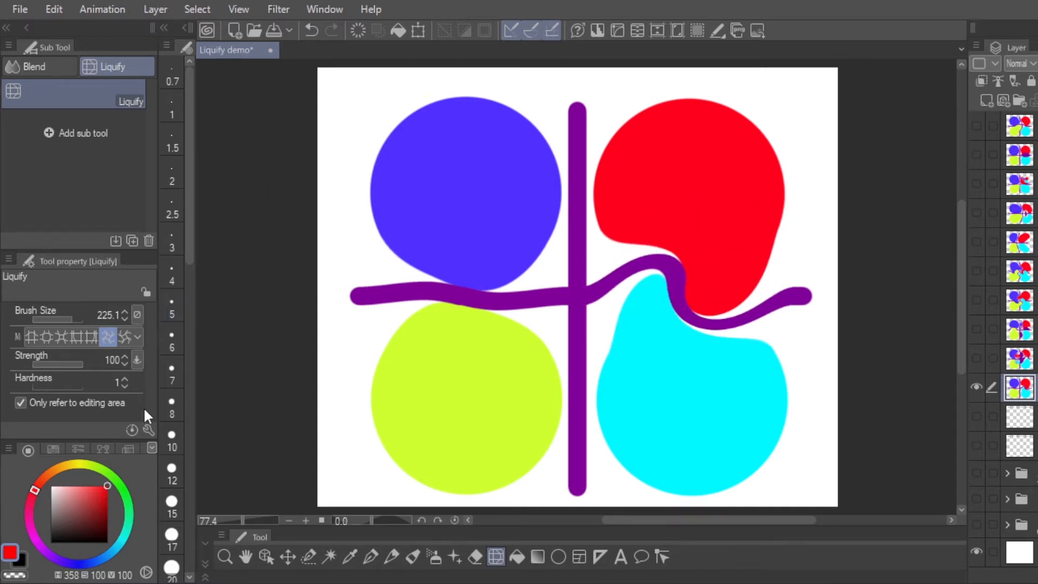
pyautogui.hotkey('ctrl', 'z')
pyautogui.hotkey('ctrl', 'z')
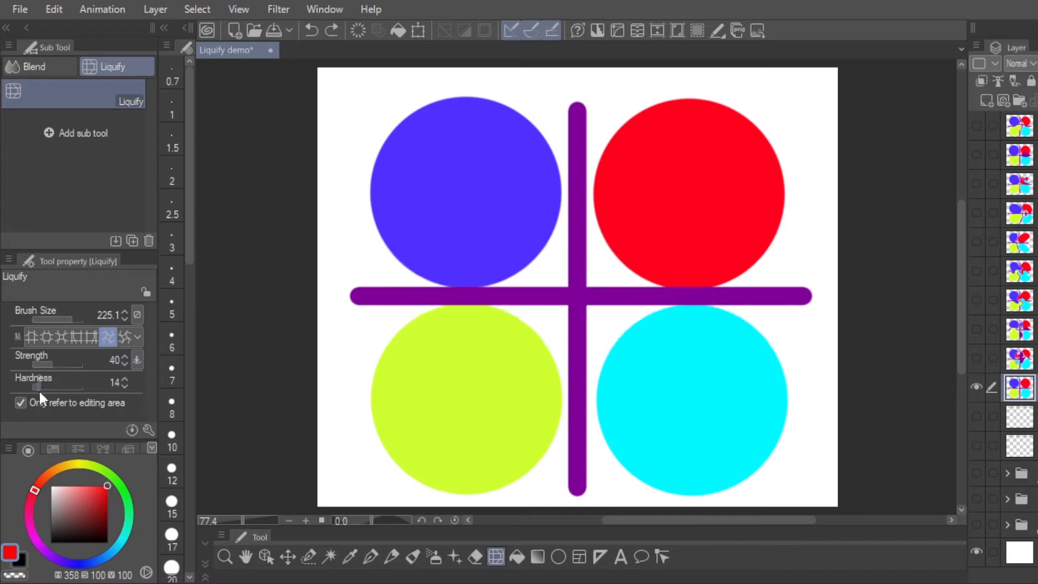
pyautogui.moveTo(463, 313); pyautogui.dragTo(446, 308)
pyautogui.moveTo(78, 385); pyautogui.dragTo(137, 384)
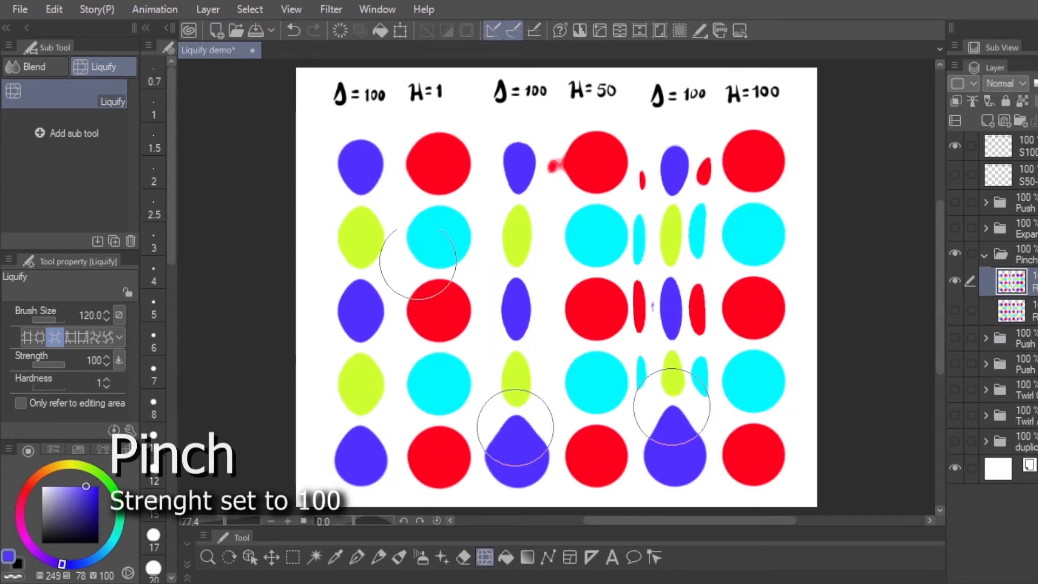
# Step: Pinch the circle columns at Strength 100 with Hardness 1, 50 and 100, and vary Hardness for Push Left at Strength 50
pyautogui.moveTo(434, 162); pyautogui.dragTo(438, 472)
pyautogui.click(50, 387)
pyautogui.moveTo(50, 384); pyautogui.dragTo(57, 385)
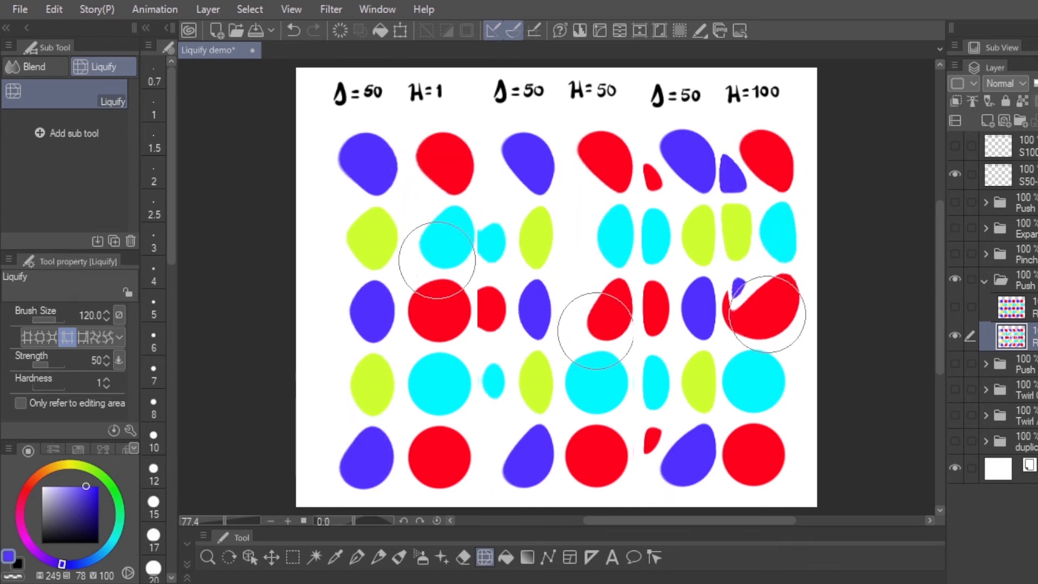
pyautogui.click(50, 386)
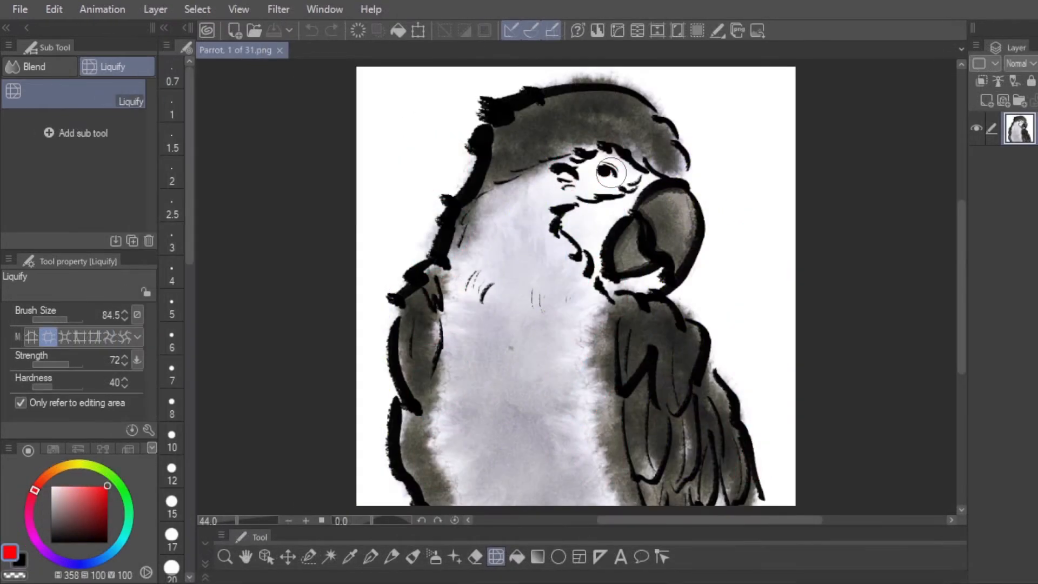
# Step: Enlarge the parrot's eye in Expand mode at Strength 72 and Hardness 40
pyautogui.scroll(5, 600, 173)
pyautogui.moveTo(600, 149); pyautogui.dragTo(607, 243)
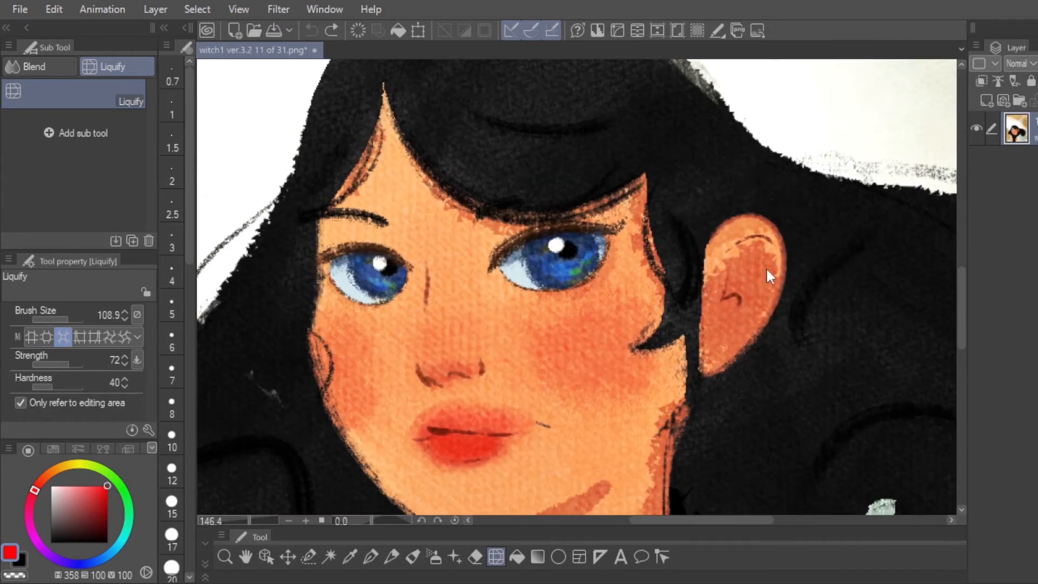
# Step: Shrink the witch's ear in Pinch mode, undoing the first attempt and repeating it with a larger brush
pyautogui.moveTo(764, 273)
pyautogui.mouseDown()
pyautogui.moveTo(746, 313)
pyautogui.moveTo(760, 336)
pyautogui.moveTo(861, 316)
pyautogui.mouseUp()
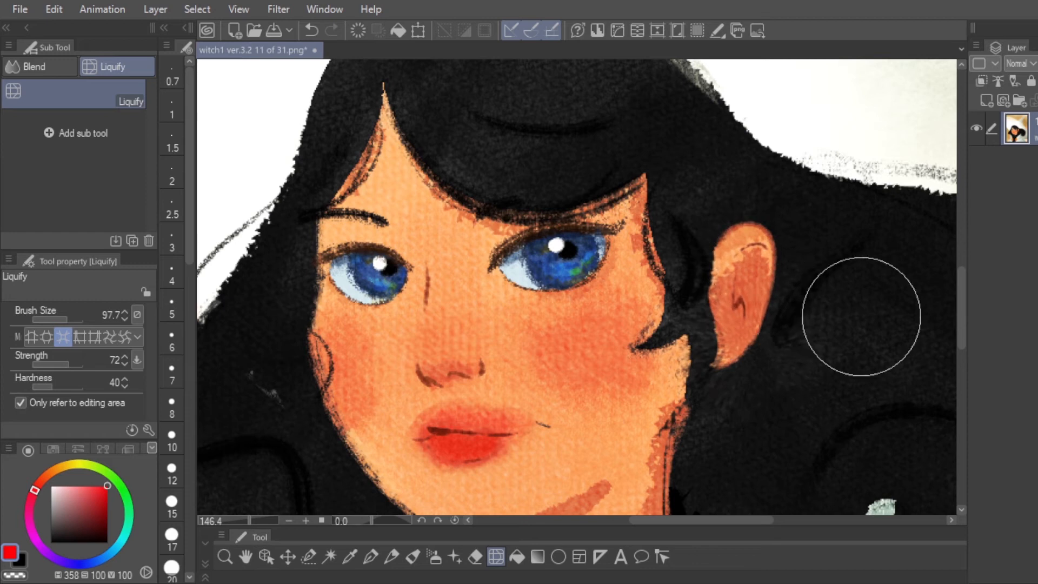
pyautogui.hotkey('ctrl', 'z')
pyautogui.press(']')
pyautogui.press(']')
pyautogui.press(']')
pyautogui.moveTo(725, 348)
pyautogui.mouseDown()
pyautogui.moveTo(744, 274)
pyautogui.moveTo(725, 348)
pyautogui.moveTo(737, 300)
pyautogui.mouseUp()
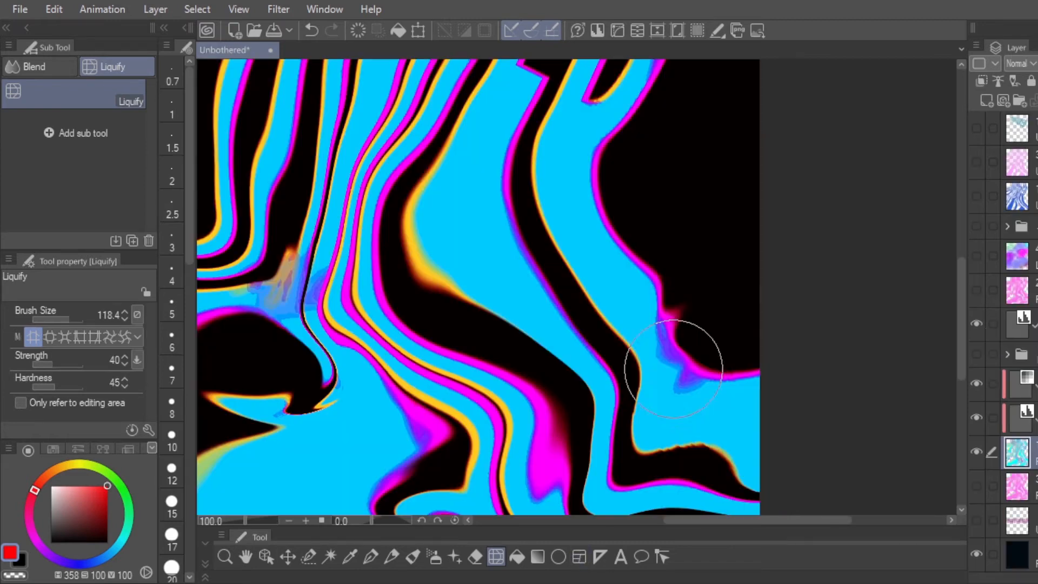
# Step: Push the cyan and magenta bands of the Unbothered artwork into wavy shapes at brush size 118.4, Strength 40 and Hardness 45
pyautogui.moveTo(674, 359)
pyautogui.mouseDown()
pyautogui.moveTo(748, 303)
pyautogui.moveTo(776, 313)
pyautogui.moveTo(709, 384)
pyautogui.moveTo(712, 398)
pyautogui.mouseUp()
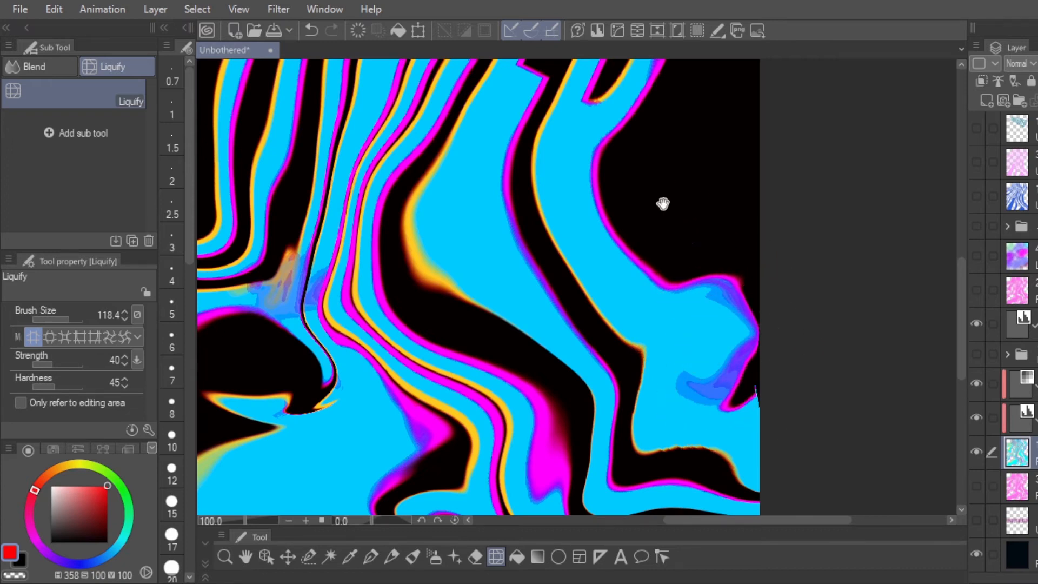
pyautogui.moveTo(663, 203); pyautogui.dragTo(673, 233)
pyautogui.scroll(-2, 673, 241)
pyautogui.moveTo(450, 178); pyautogui.dragTo(410, 286)
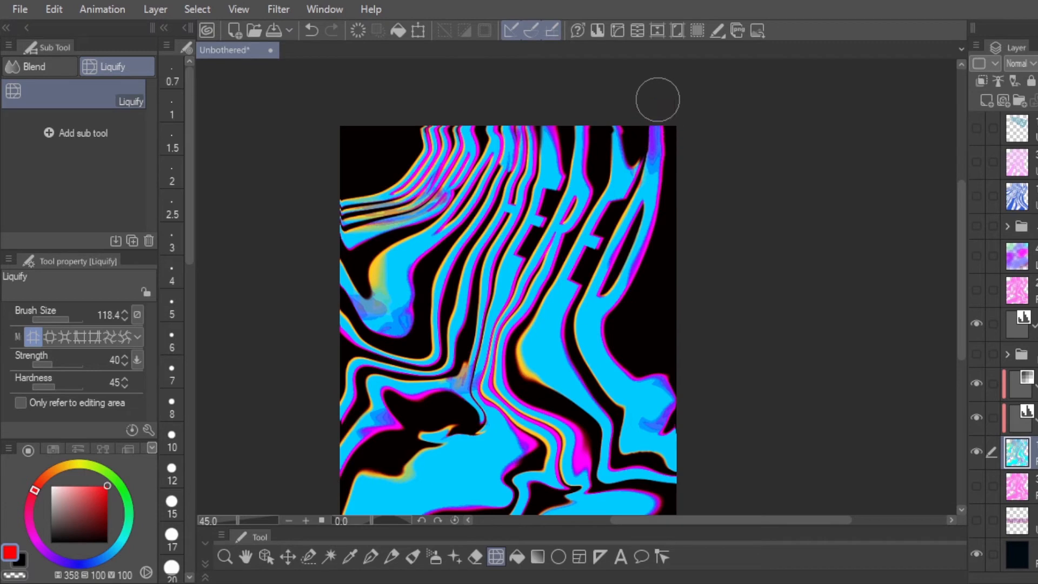
pyautogui.scroll(2, 644, 392)
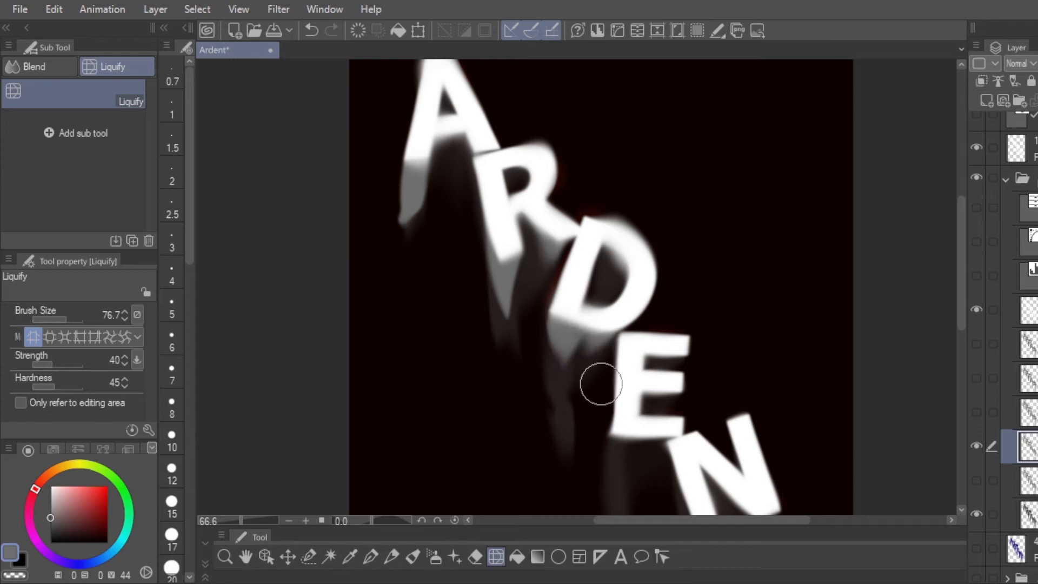
# Step: Push the grey areas around the ARDENT letters into pointed drips at brush size 76.7, Strength 40 and Hardness 45
pyautogui.moveTo(600, 410); pyautogui.dragTo(535, 306)
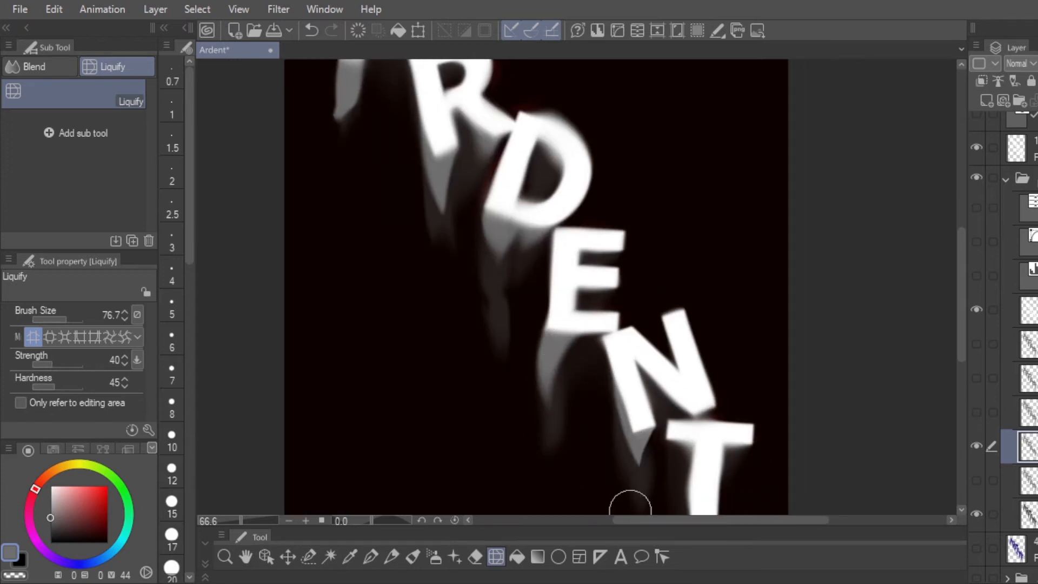
pyautogui.moveTo(666, 486); pyautogui.dragTo(639, 352)
pyautogui.moveTo(675, 384); pyautogui.dragTo(666, 472)
pyautogui.moveTo(603, 294); pyautogui.dragTo(564, 467)
pyautogui.moveTo(541, 255); pyautogui.dragTo(546, 370)
pyautogui.moveTo(469, 269); pyautogui.dragTo(464, 243)
pyautogui.moveTo(405, 144); pyautogui.dragTo(453, 214)
pyautogui.moveTo(359, 172); pyautogui.dragTo(361, 147)
pyautogui.moveTo(538, 352); pyautogui.dragTo(518, 158)
pyautogui.moveTo(466, 273); pyautogui.dragTo(469, 306)
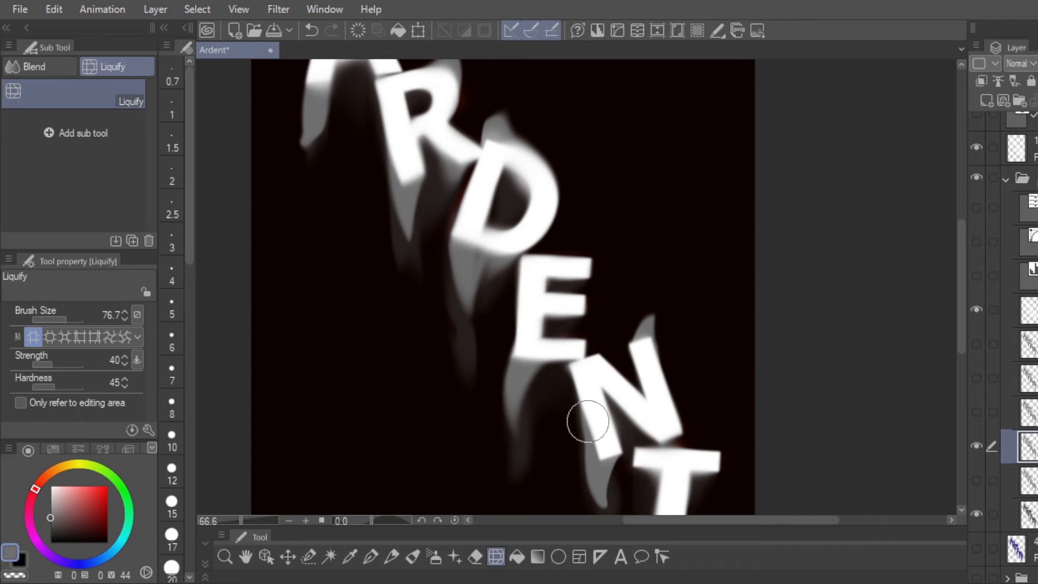
# Step: Smear the grey drips below the ARDENT letters with the Finger tip blender at brush size 71.3
pyautogui.click(40, 66)
pyautogui.press(']')
pyautogui.moveTo(557, 481); pyautogui.dragTo(555, 373)
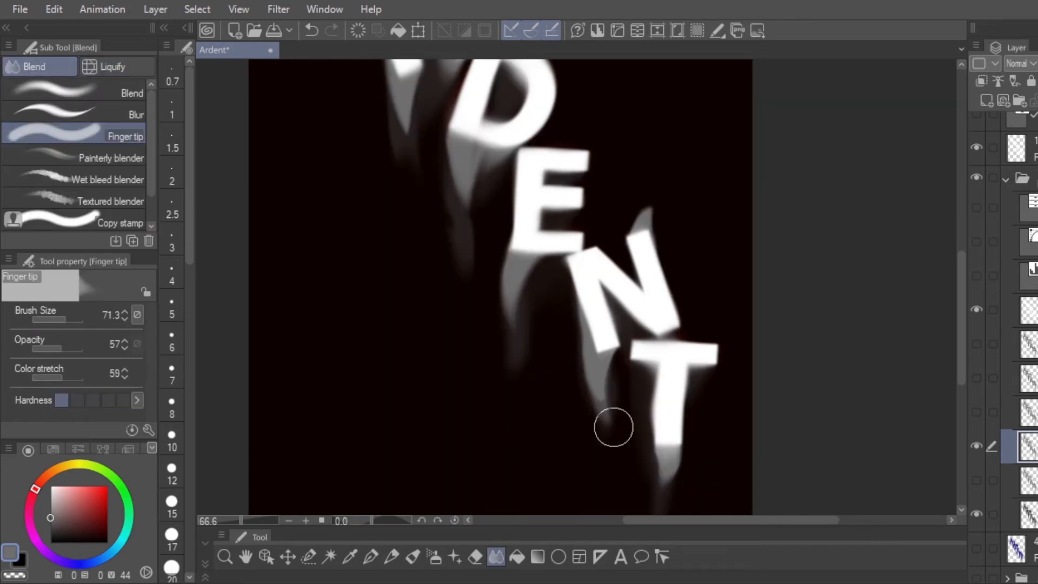
pyautogui.moveTo(460, 233); pyautogui.dragTo(477, 336)
pyautogui.moveTo(412, 267); pyautogui.dragTo(422, 336)
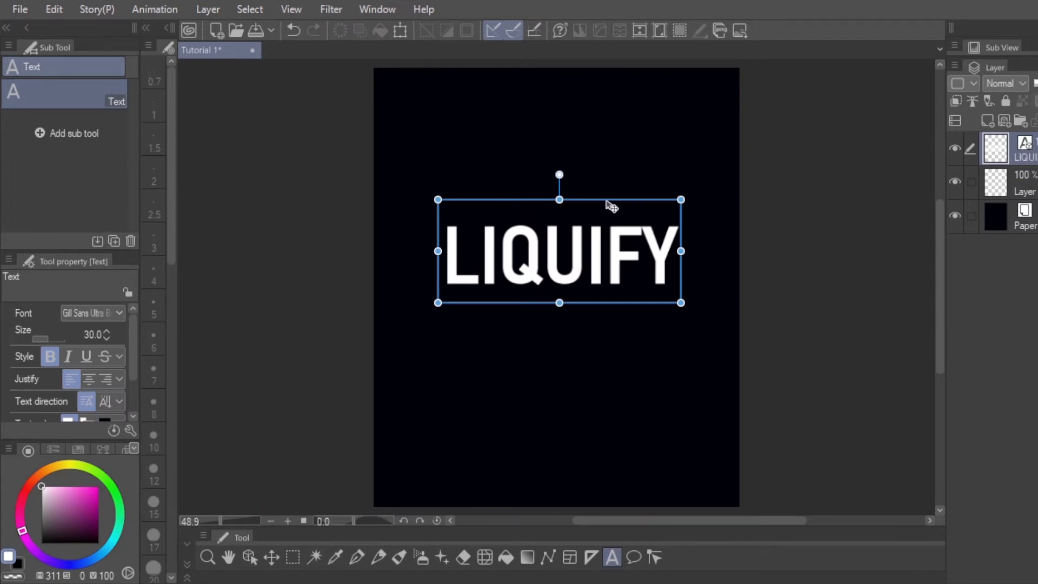
# Step: Move the LIQUIFY text higher on the canvas and stretch it vertically with Keep aspect ratio off
pyautogui.moveTo(610, 205); pyautogui.dragTo(609, 153)
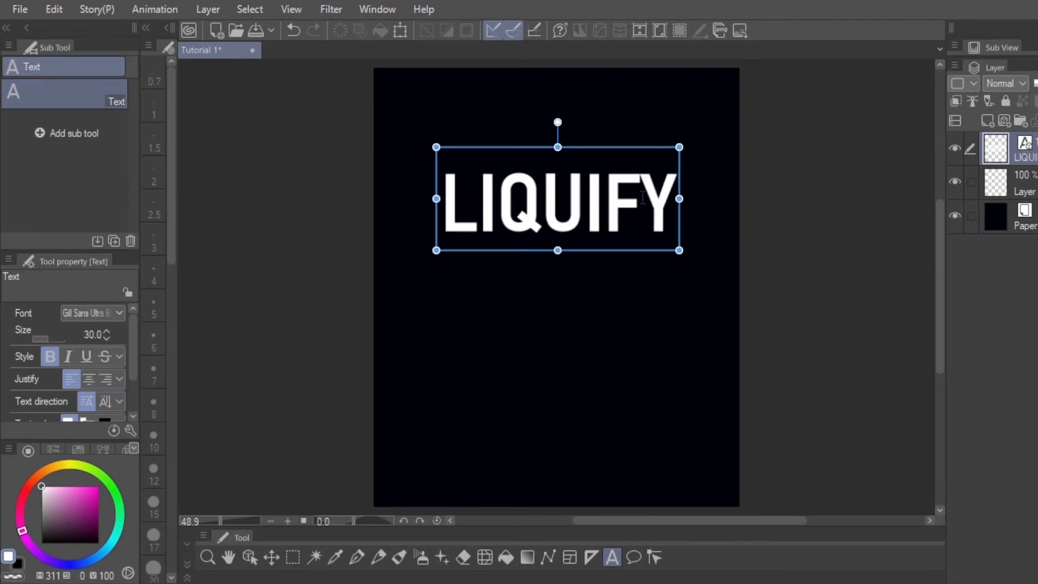
pyautogui.scroll(-2, 99, 420)
pyautogui.moveTo(557, 250); pyautogui.dragTo(557, 330)
# Step: Duplicate the LIQUIFY text layer, keeping the lower copy hidden as a backup, and rasterize the upper copy
pyautogui.moveTo(1023, 149); pyautogui.dragTo(1024, 166)
pyautogui.click(954, 183)
pyautogui.click(998, 151)
pyautogui.rightClick(1024, 150)
pyautogui.click(1028, 408)
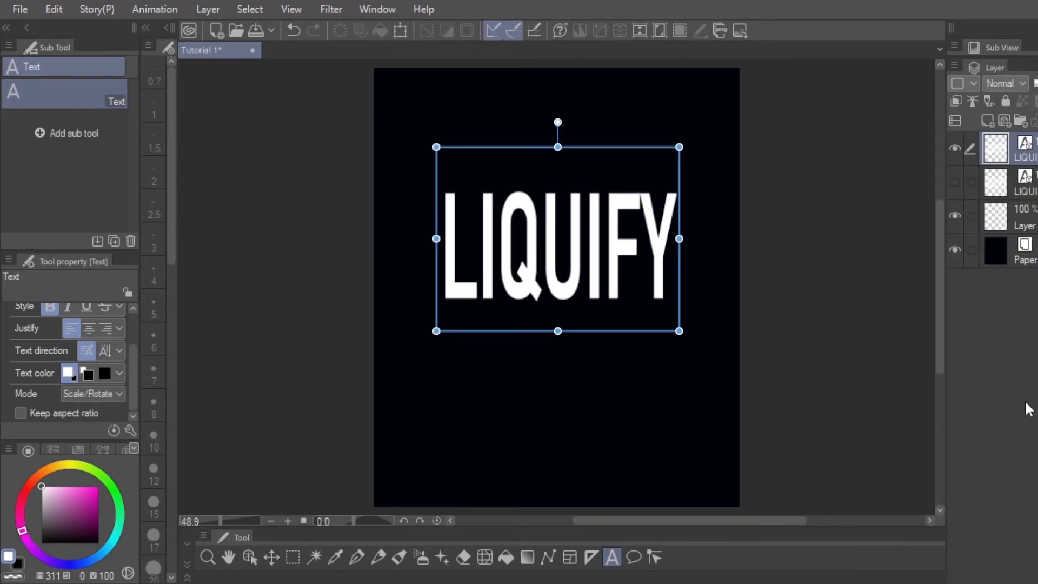
# Step: Stretch the LIQUIFY letters down toward the canvas's lower edge with Liquify at Strength 82 and Hardness 11
pyautogui.click(485, 557)
pyautogui.click(41, 407)
pyautogui.moveTo(41, 405); pyautogui.dragTo(34, 407)
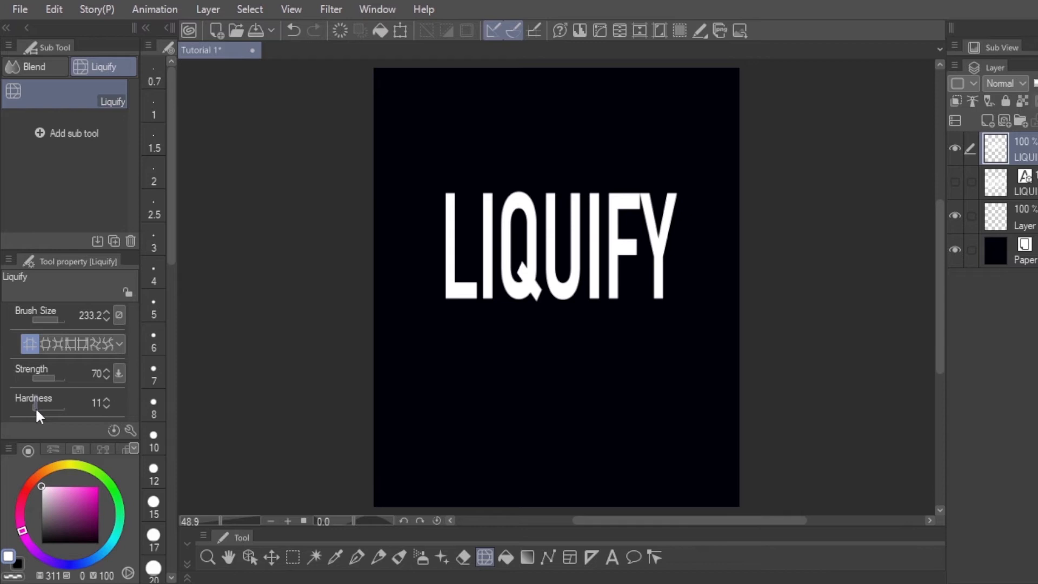
pyautogui.click(57, 377)
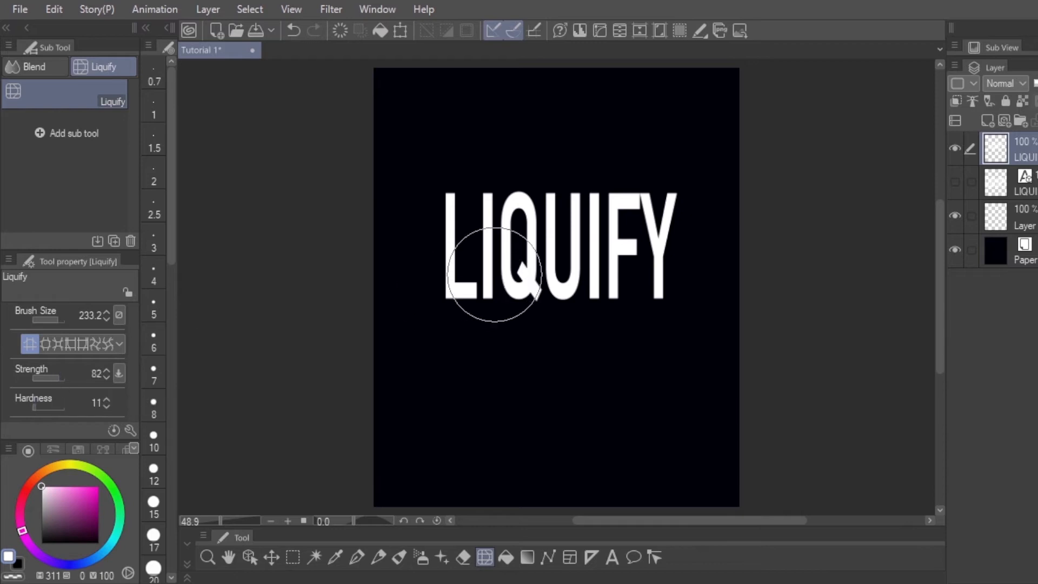
pyautogui.moveTo(490, 286)
pyautogui.mouseDown()
pyautogui.moveTo(495, 330)
pyautogui.moveTo(484, 284)
pyautogui.moveTo(465, 295)
pyautogui.moveTo(470, 363)
pyautogui.moveTo(442, 335)
pyautogui.moveTo(440, 365)
pyautogui.mouseUp()
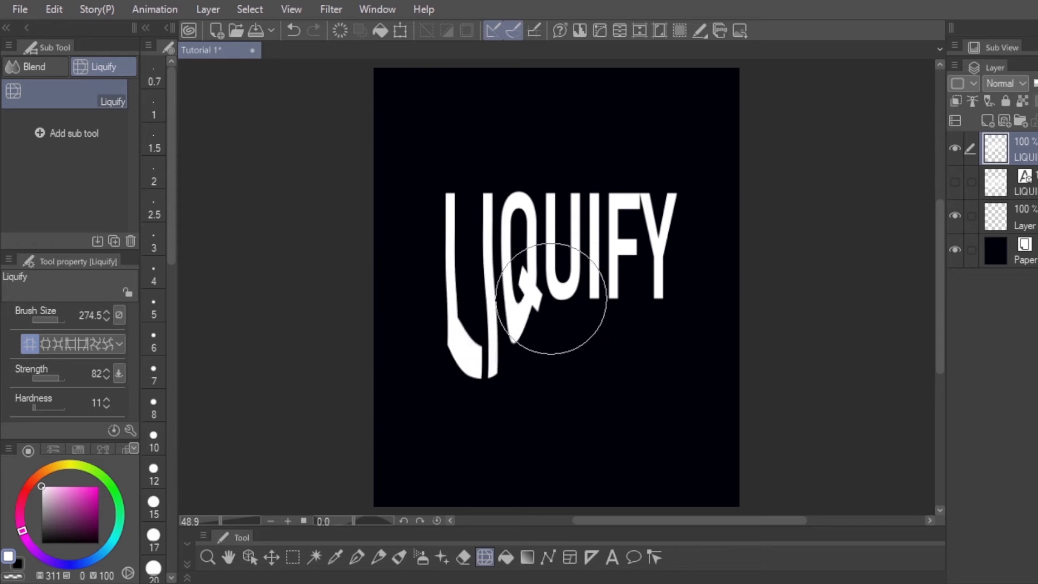
pyautogui.moveTo(554, 288)
pyautogui.mouseDown()
pyautogui.moveTo(570, 346)
pyautogui.moveTo(561, 300)
pyautogui.moveTo(550, 307)
pyautogui.moveTo(556, 351)
pyautogui.moveTo(538, 321)
pyautogui.moveTo(552, 334)
pyautogui.moveTo(558, 373)
pyautogui.mouseUp()
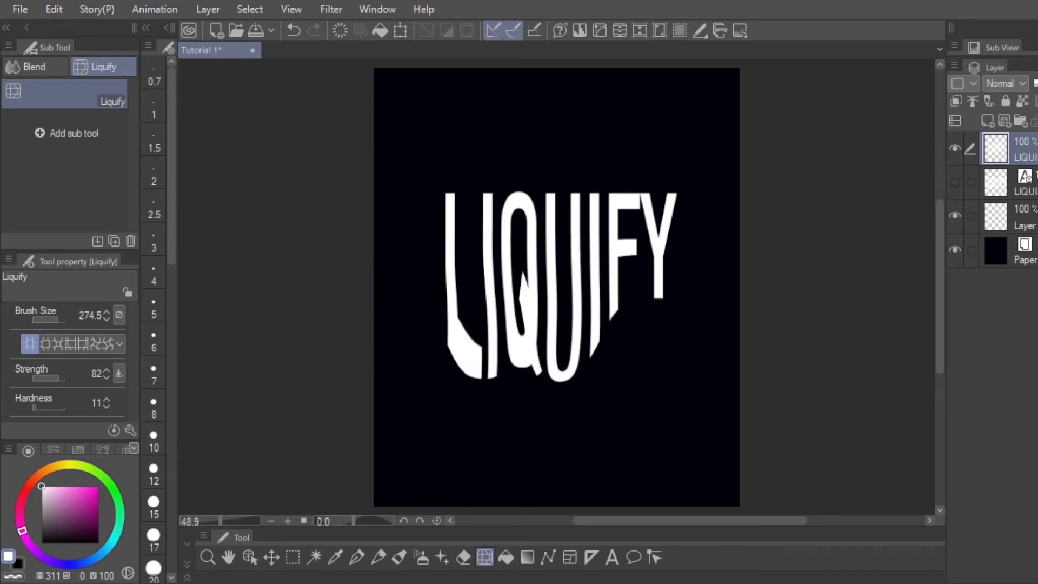
pyautogui.moveTo(657, 294)
pyautogui.mouseDown()
pyautogui.moveTo(661, 356)
pyautogui.moveTo(643, 334)
pyautogui.moveTo(644, 397)
pyautogui.moveTo(573, 344)
pyautogui.moveTo(486, 361)
pyautogui.moveTo(487, 413)
pyautogui.moveTo(450, 351)
pyautogui.moveTo(573, 352)
pyautogui.moveTo(557, 407)
pyautogui.moveTo(647, 412)
pyautogui.moveTo(442, 404)
pyautogui.moveTo(590, 397)
pyautogui.moveTo(627, 413)
pyautogui.moveTo(508, 400)
pyautogui.moveTo(460, 411)
pyautogui.moveTo(519, 360)
pyautogui.moveTo(521, 460)
pyautogui.moveTo(627, 246)
pyautogui.moveTo(608, 418)
pyautogui.moveTo(503, 437)
pyautogui.mouseUp()
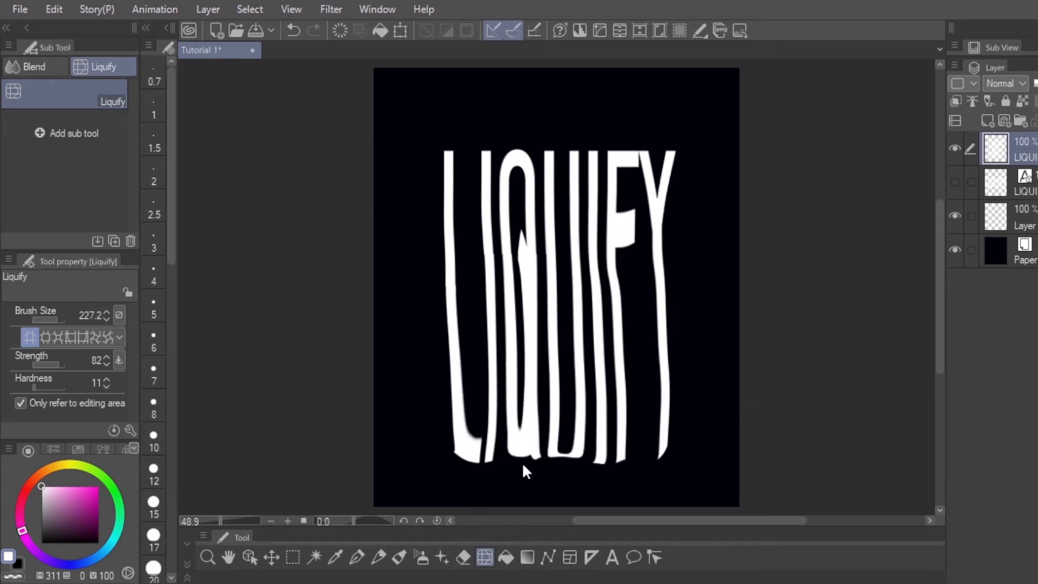
pyautogui.moveTo(566, 449)
pyautogui.mouseDown()
pyautogui.moveTo(639, 466)
pyautogui.moveTo(417, 486)
pyautogui.mouseUp()
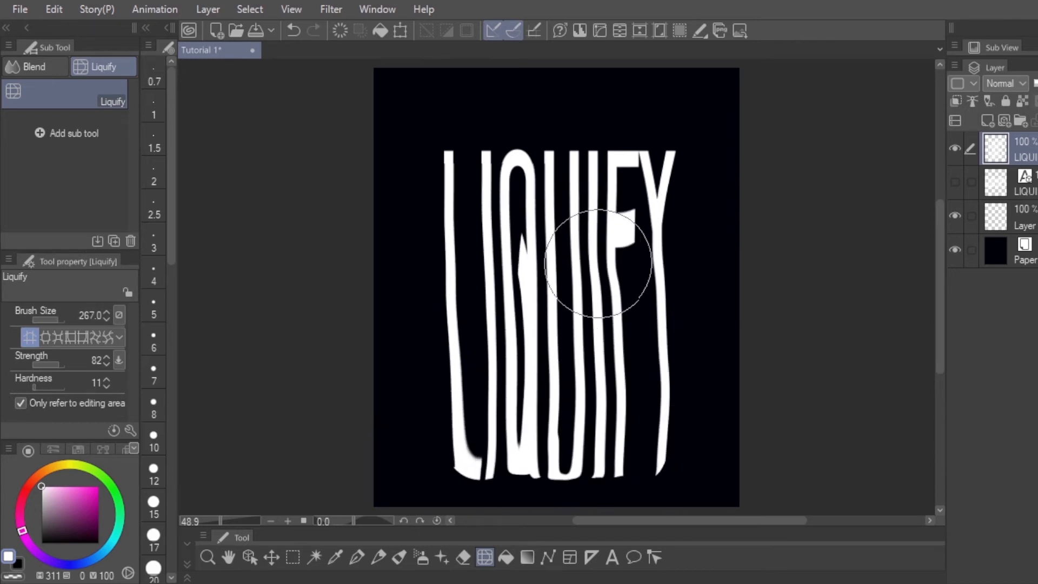
# Step: Smear the letter stems with the Finger tip blender at brush size 193.7, lowering its Hardness to the minimum and Color stretch to 41
pyautogui.click(49, 69)
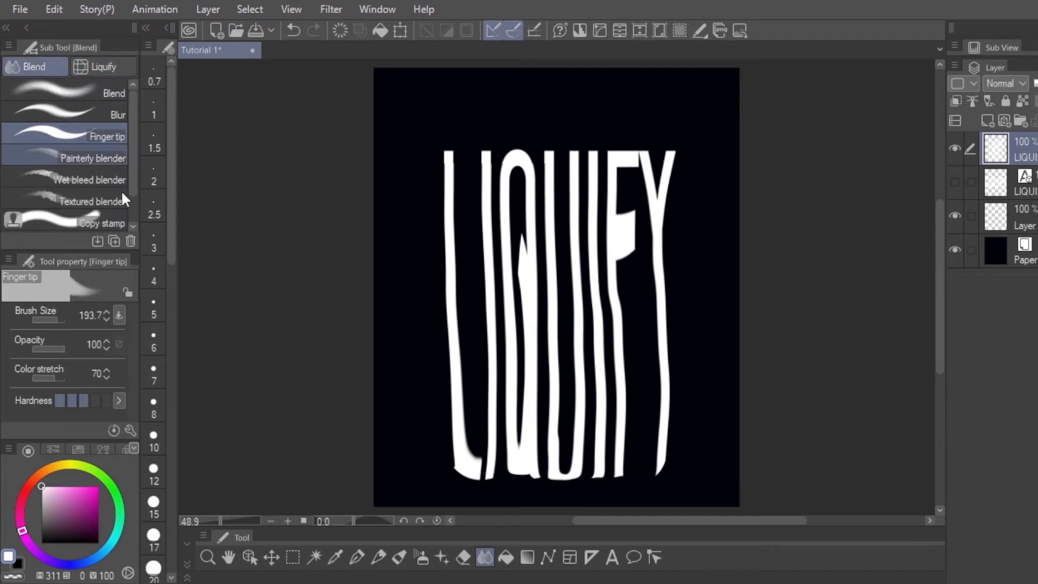
pyautogui.moveTo(631, 290)
pyautogui.mouseDown()
pyautogui.moveTo(611, 303)
pyautogui.moveTo(601, 385)
pyautogui.mouseUp()
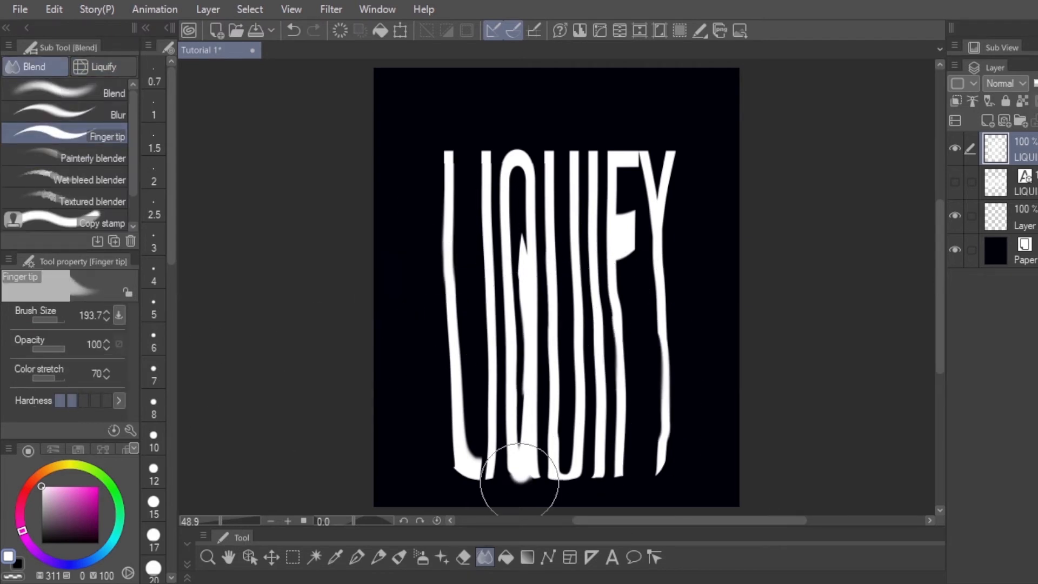
pyautogui.click(59, 400)
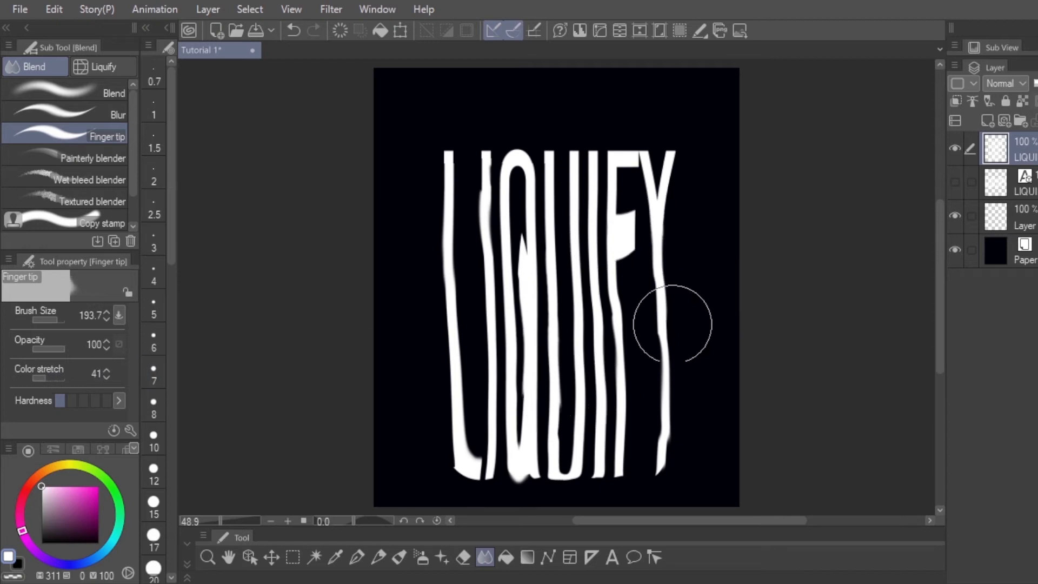
# Step: Push the letter tops upward and the bottoms past the canvas's lower edge with Liquify at Strength 82 and Hardness 11
pyautogui.click(103, 67)
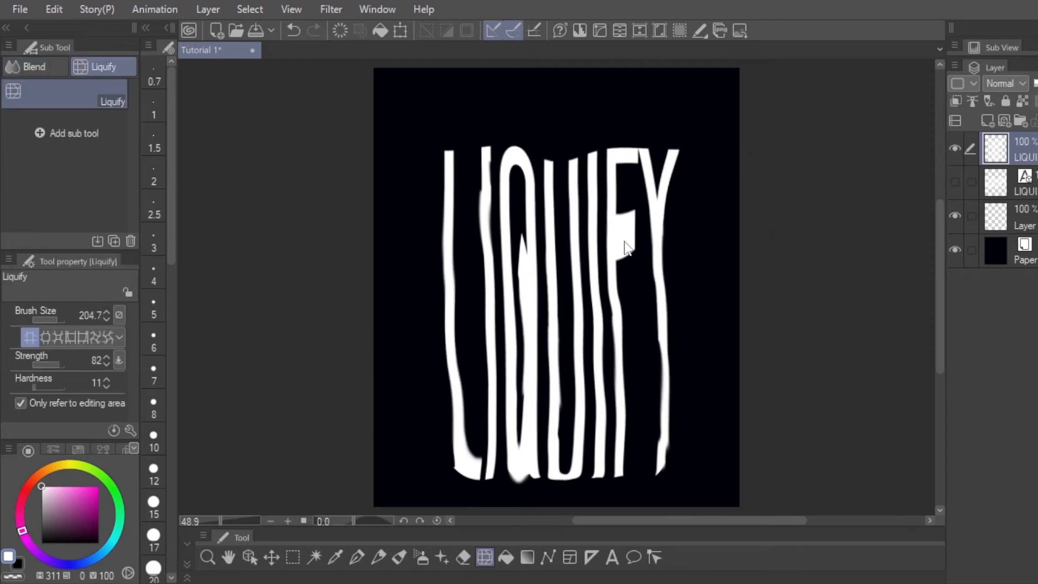
pyautogui.press(']')
pyautogui.moveTo(498, 168); pyautogui.dragTo(497, 143)
pyautogui.moveTo(643, 168); pyautogui.dragTo(643, 145)
pyautogui.moveTo(544, 433)
pyautogui.mouseDown()
pyautogui.moveTo(473, 505)
pyautogui.moveTo(402, 501)
pyautogui.mouseUp()
pyautogui.press('[')
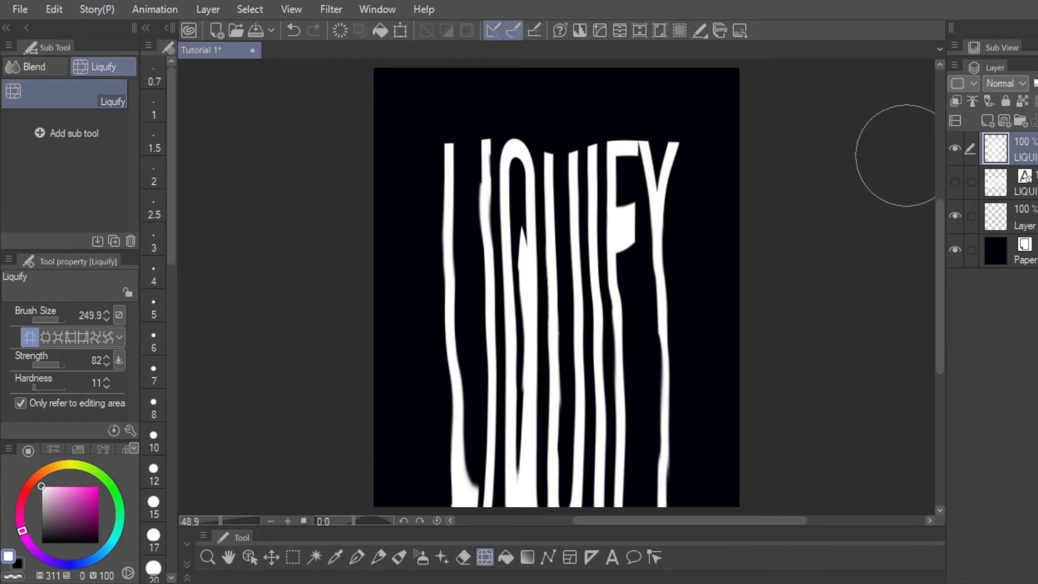
# Step: Undo the last two Liquify strokes and rework the lower ends of the letters with smaller brush sizes
pyautogui.hotkey('ctrl', 'z')
pyautogui.hotkey('ctrl', 'z')
pyautogui.scroll(4, 545, 503)
pyautogui.press('[')
pyautogui.moveTo(567, 397); pyautogui.dragTo(562, 431)
pyautogui.press('[')
pyautogui.moveTo(492, 414); pyautogui.dragTo(492, 451)
pyautogui.press(']')
pyautogui.moveTo(373, 383); pyautogui.dragTo(351, 440)
pyautogui.scroll(-4, 683, 321)
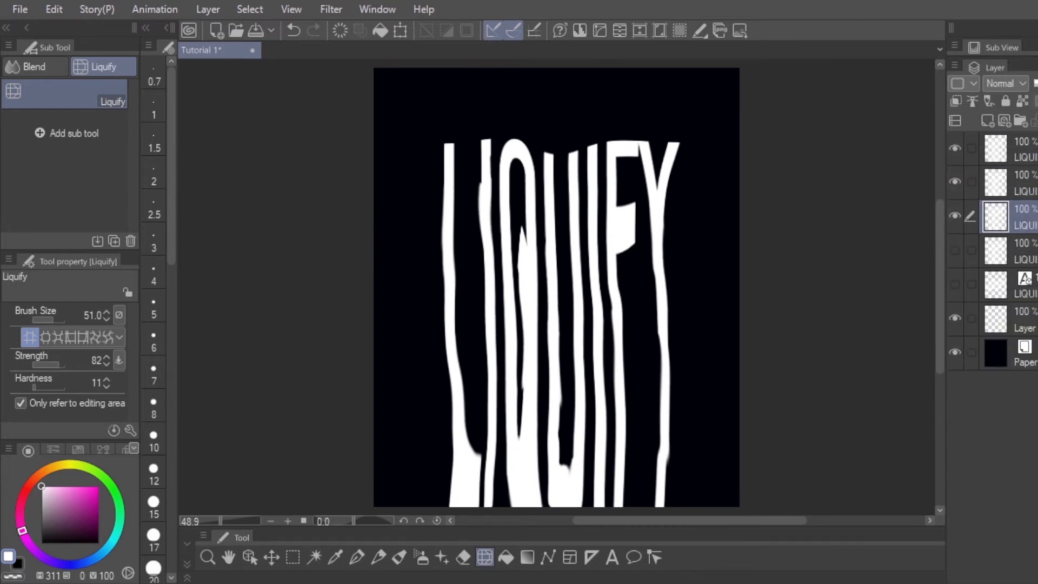
# Step: Turn the lowest visible LIQUIFY copy cyan by lowering the Red output to its minimum with Level Correction
pyautogui.keyDown('shift'); pyautogui.click(1024, 149); pyautogui.keyUp('shift')
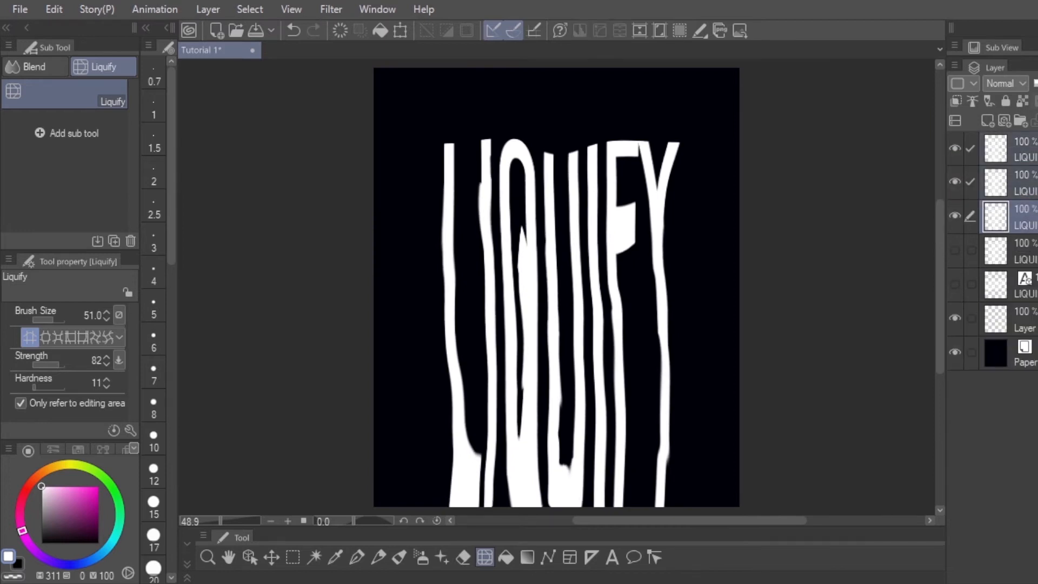
pyautogui.click(1024, 215)
pyautogui.click(54, 9)
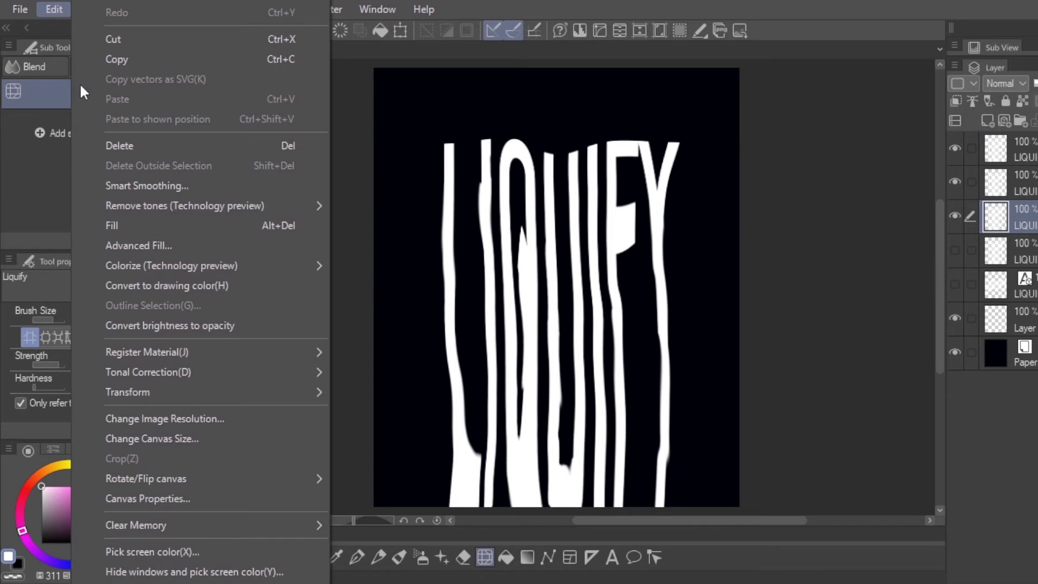
pyautogui.moveTo(245, 372)
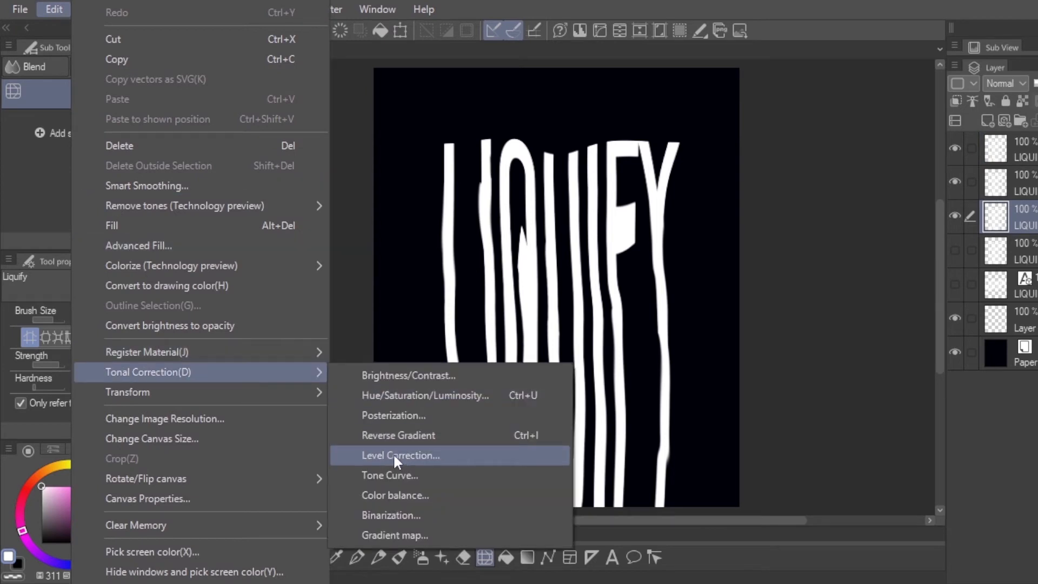
pyautogui.click(444, 455)
pyautogui.click(754, 114)
pyautogui.click(733, 151)
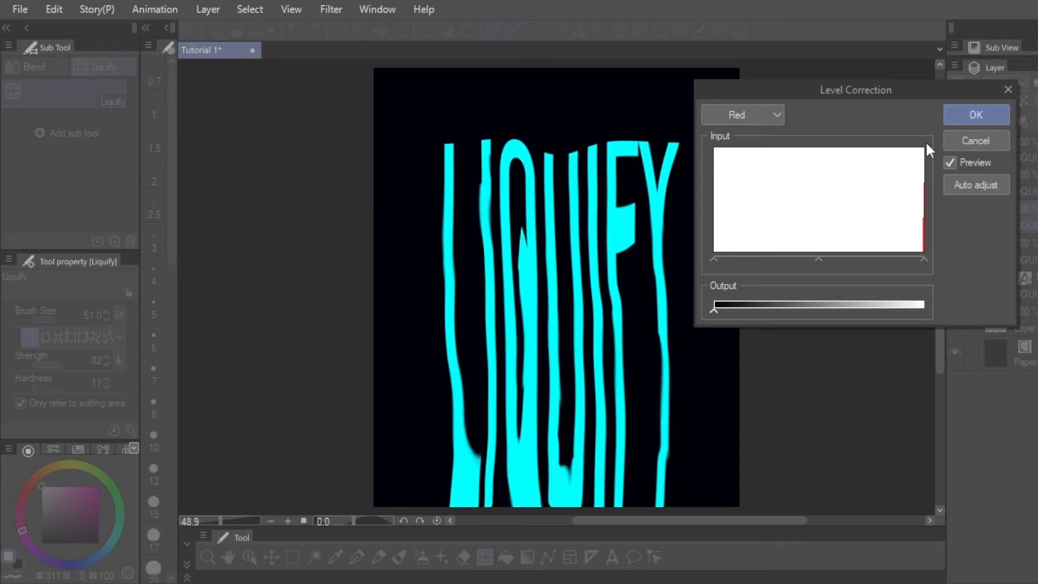
pyautogui.click(965, 118)
# Step: Turn the middle LIQUIFY copy magenta by lowering the Green output to its minimum with Level Correction
pyautogui.click(1030, 190)
pyautogui.click(954, 182)
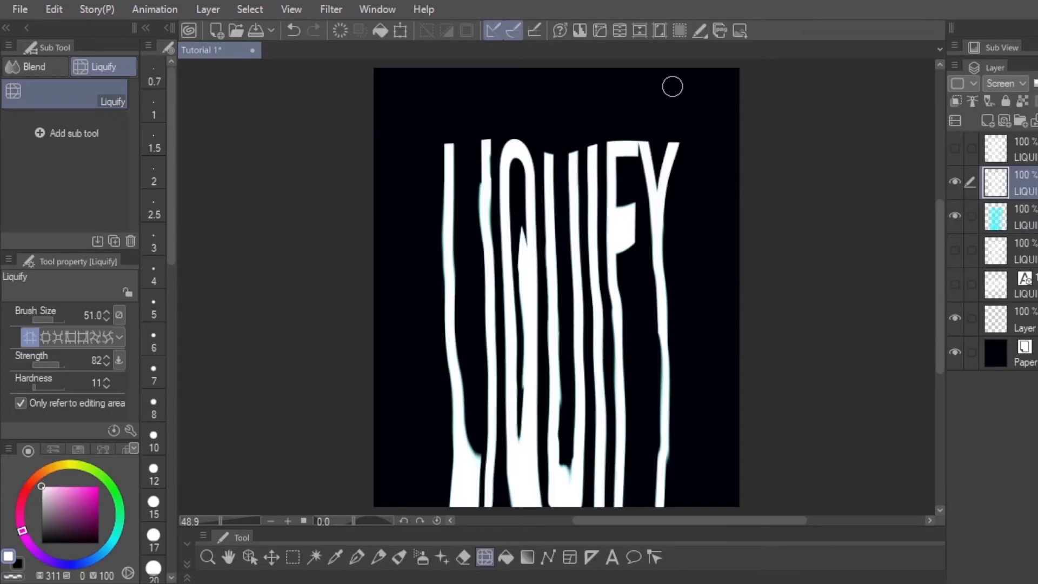
pyautogui.click(579, 30)
pyautogui.click(742, 114)
pyautogui.click(724, 163)
pyautogui.click(975, 115)
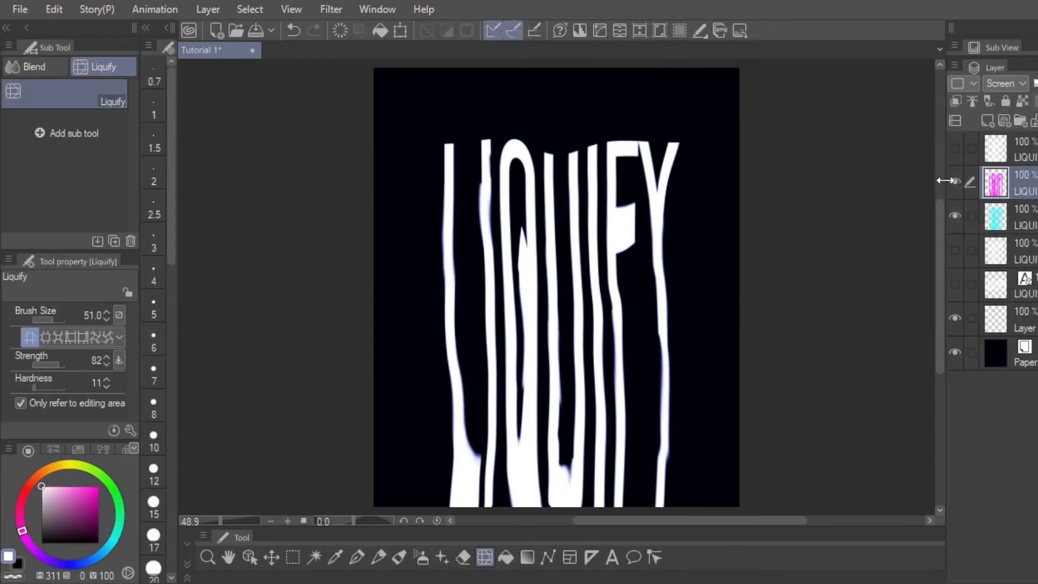
# Step: Show the topmost LIQUIFY copy and turn it yellow by lowering the Blue output to its minimum with Level Correction
pyautogui.click(955, 148)
pyautogui.click(975, 145)
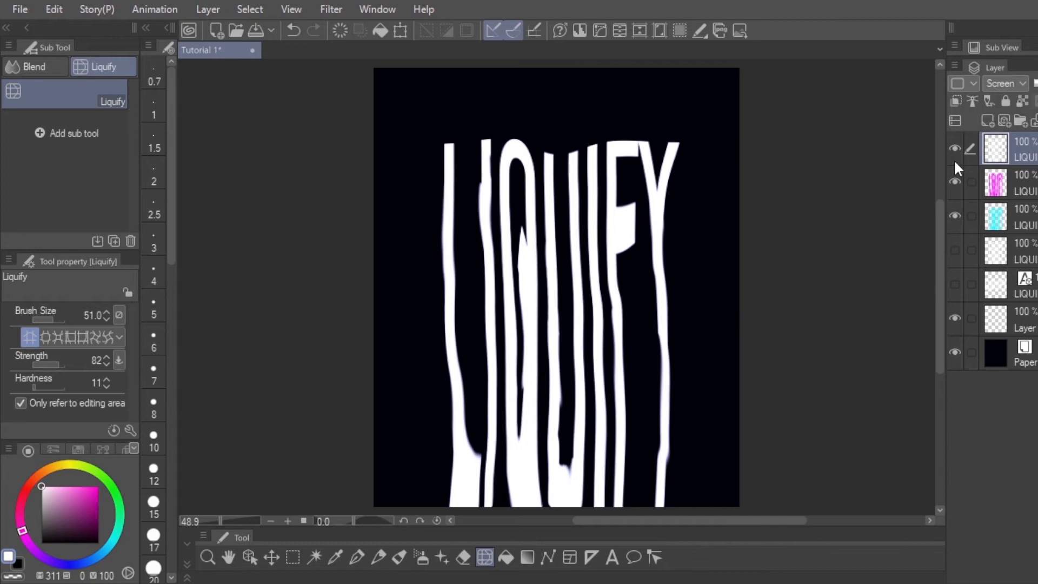
pyautogui.click(953, 181)
pyautogui.click(579, 31)
pyautogui.click(746, 114)
pyautogui.click(718, 178)
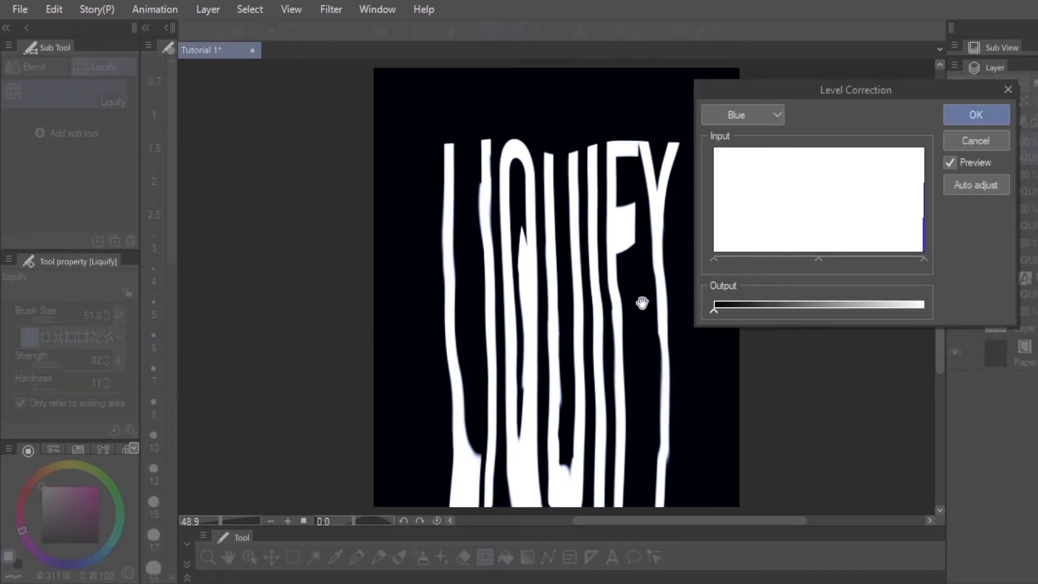
pyautogui.click(996, 112)
# Step: Toggle the yellow, magenta and cyan copies to examine each color, ending with all three shown
pyautogui.click(952, 184)
pyautogui.click(953, 214)
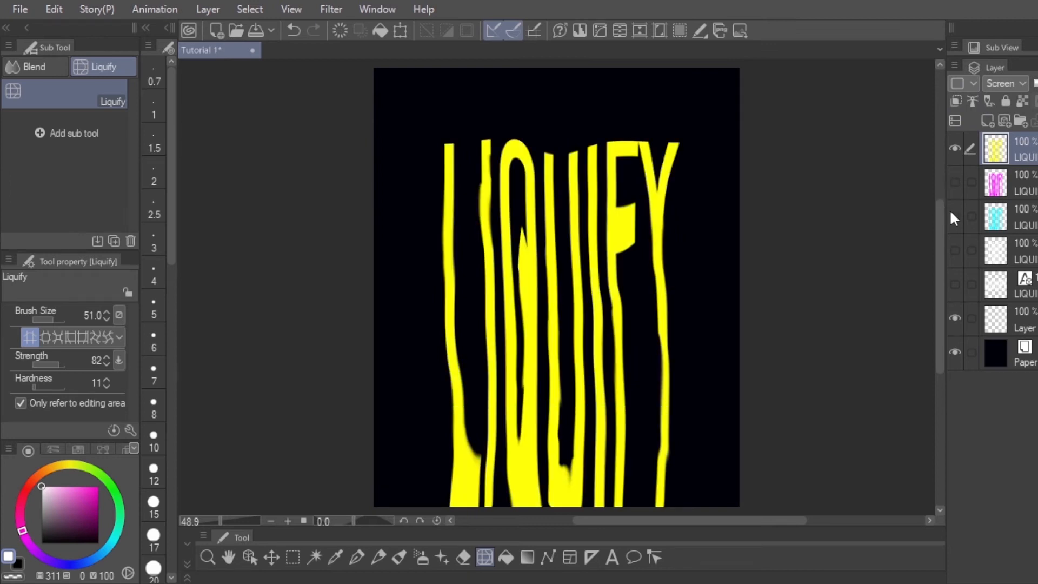
pyautogui.click(955, 149)
pyautogui.click(955, 181)
pyautogui.click(955, 182)
pyautogui.click(955, 215)
pyautogui.click(954, 181)
pyautogui.click(955, 148)
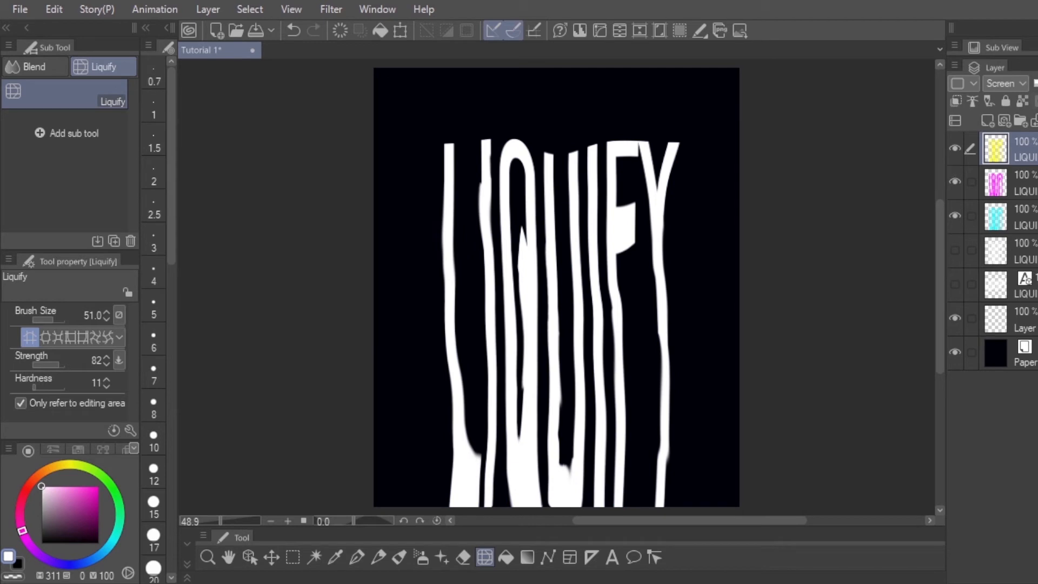
# Step: Shift parts of the yellow and magenta copies out from behind the letters with Liquify at brush size 203.8, Strength 82 and Hardness 11
pyautogui.moveTo(484, 434); pyautogui.dragTo(506, 380)
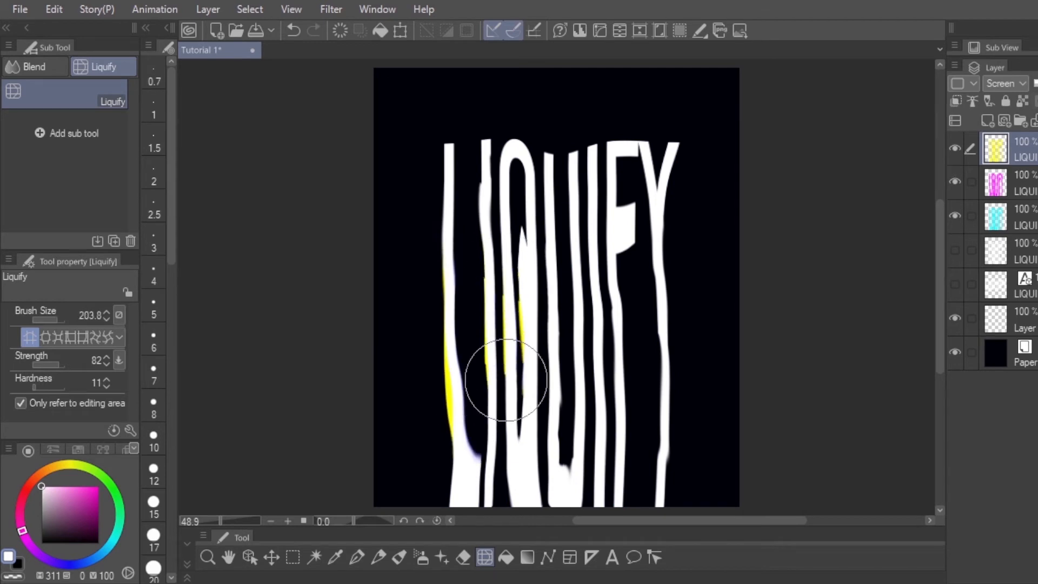
pyautogui.moveTo(580, 248); pyautogui.dragTo(622, 501)
pyautogui.click(1028, 182)
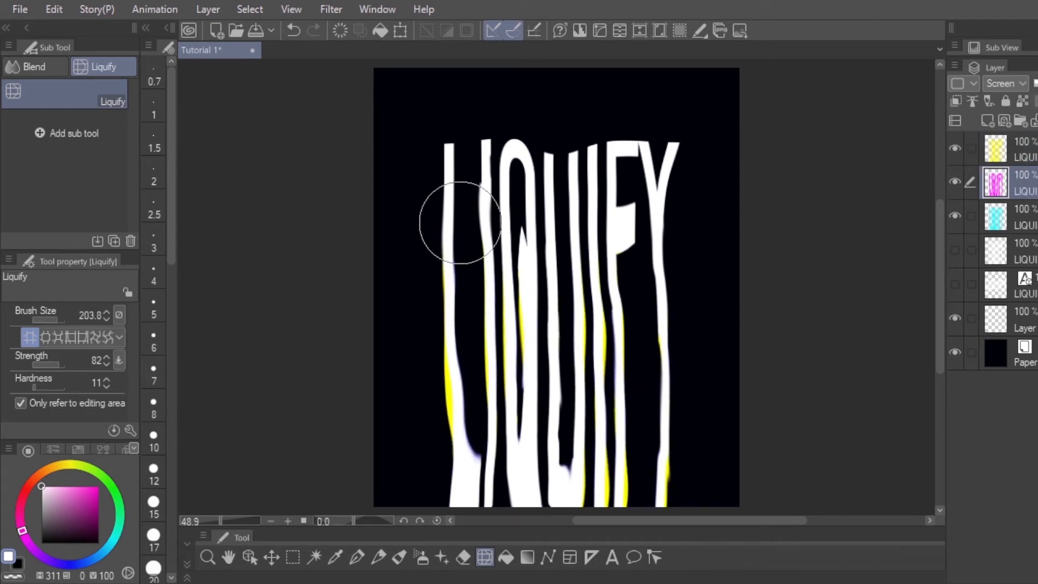
pyautogui.moveTo(628, 349); pyautogui.dragTo(662, 258)
pyautogui.moveTo(574, 472); pyautogui.dragTo(509, 252)
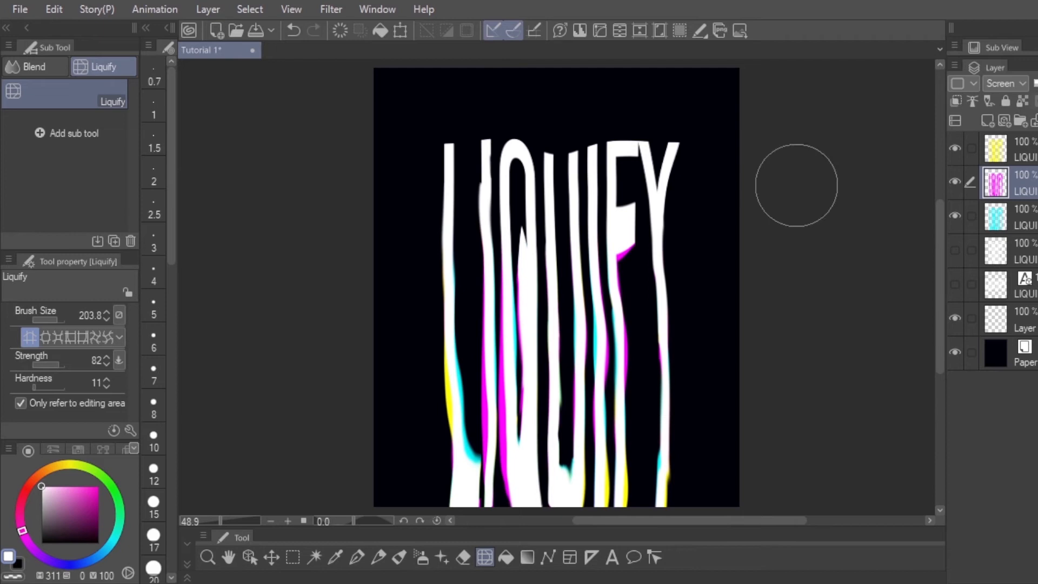
# Step: Push parts of the cyan copy off the letter edges at brush size 203.8, undoing unwanted strokes along the way
pyautogui.click(1027, 216)
pyautogui.hotkey('ctrl', 'z')
pyautogui.hotkey('ctrl', 'z')
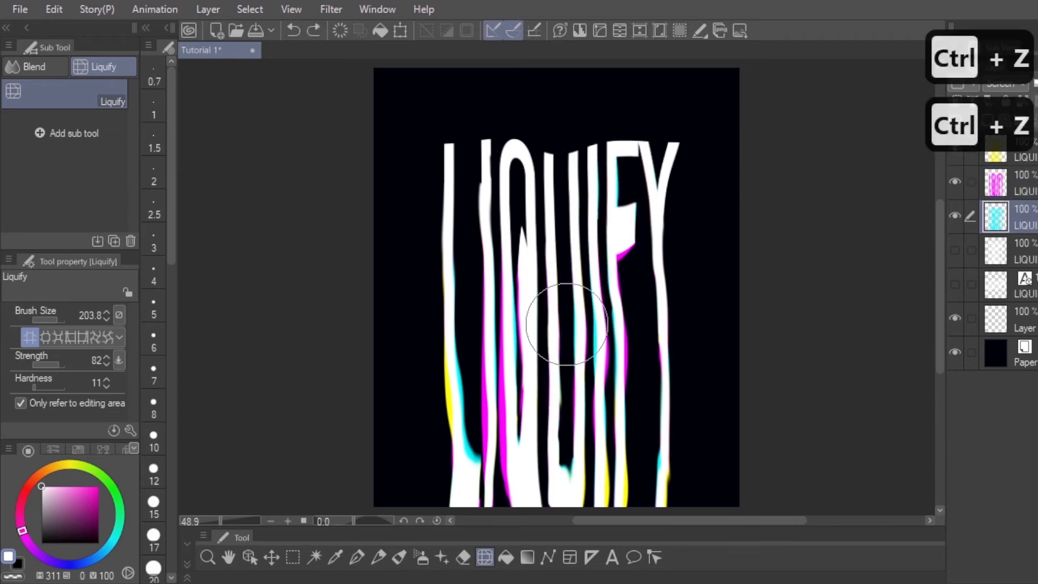
pyautogui.hotkey('ctrl', 'z')
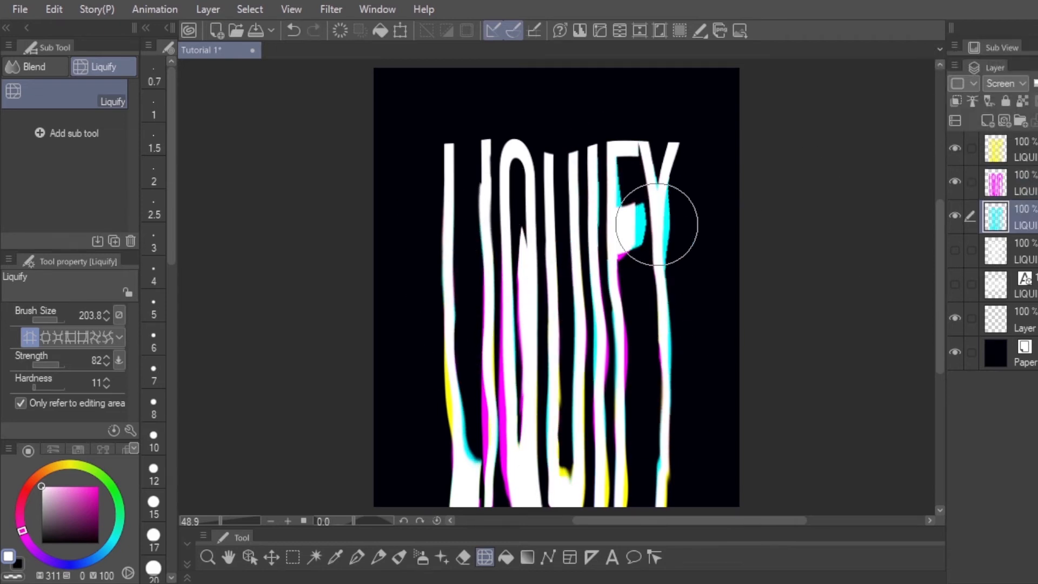
pyautogui.hotkey('ctrl', 'z')
pyautogui.hotkey('ctrl', 'z')
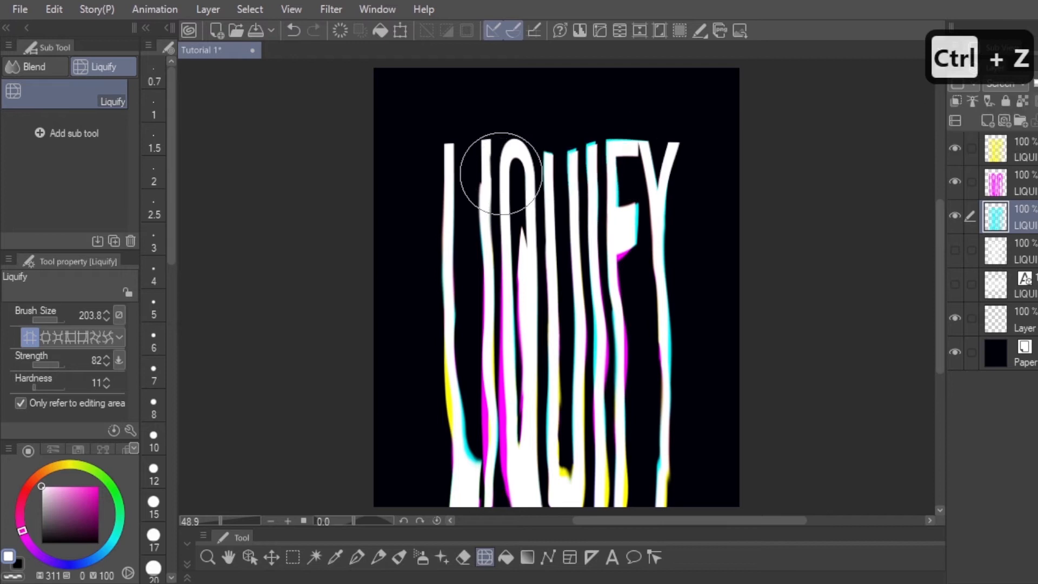
# Step: Push the magenta copy out around the Q, toggling the yellow copy's visibility to compare
pyautogui.click(996, 183)
pyautogui.click(954, 148)
pyautogui.click(955, 148)
pyautogui.click(954, 149)
pyautogui.click(954, 148)
# Step: Roughen the colored letter edges with small Liquify bumps at brush size 36.2, Strength 21 and Hardness 100
pyautogui.click(999, 152)
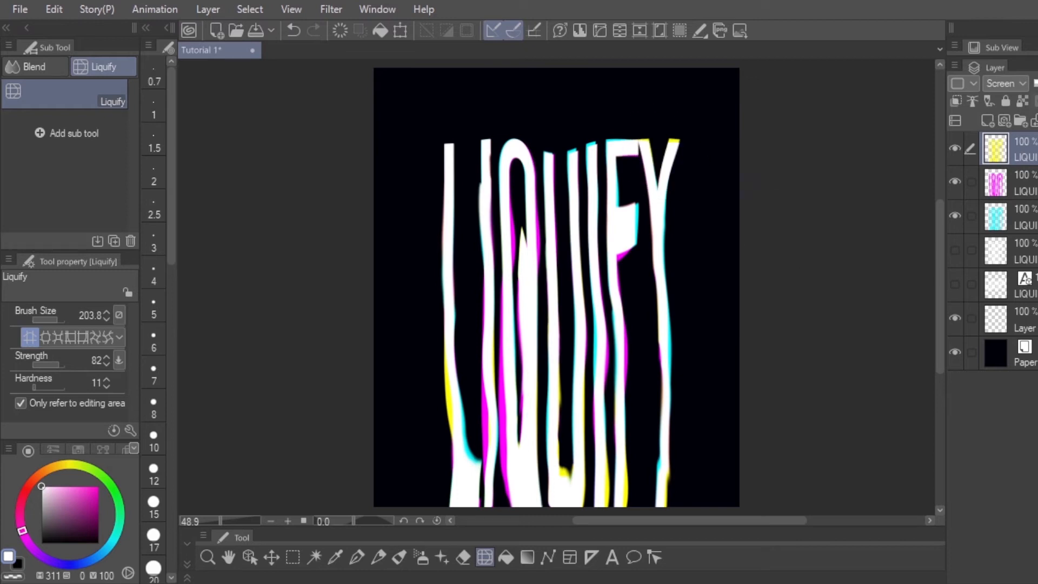
pyautogui.moveTo(55, 363); pyautogui.dragTo(38, 362)
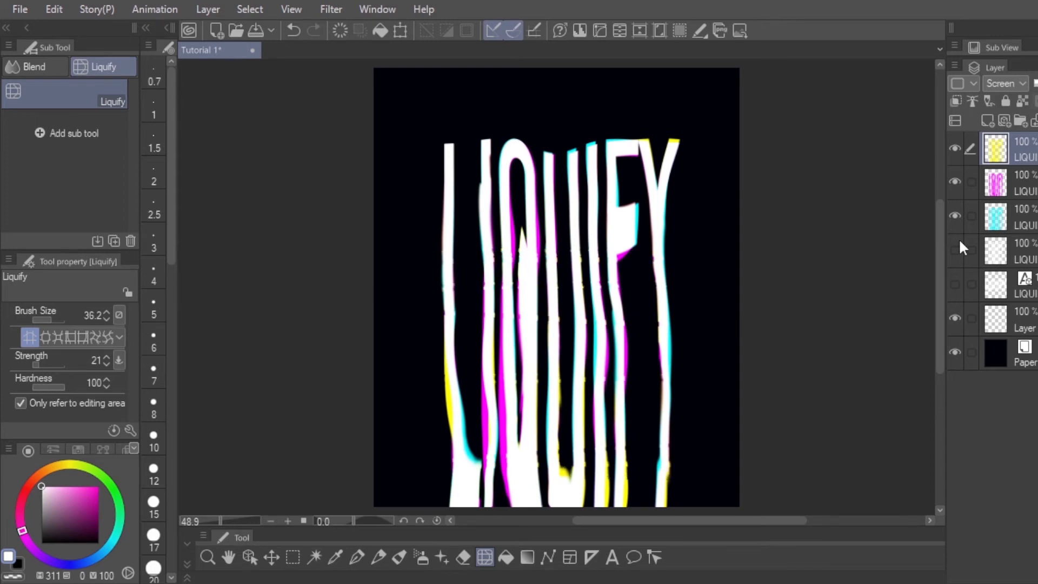
pyautogui.click(1015, 184)
# Step: Undo the last large Liquify strokes that pulled the cyan copy into streaks
pyautogui.hotkey('ctrl', 'z')
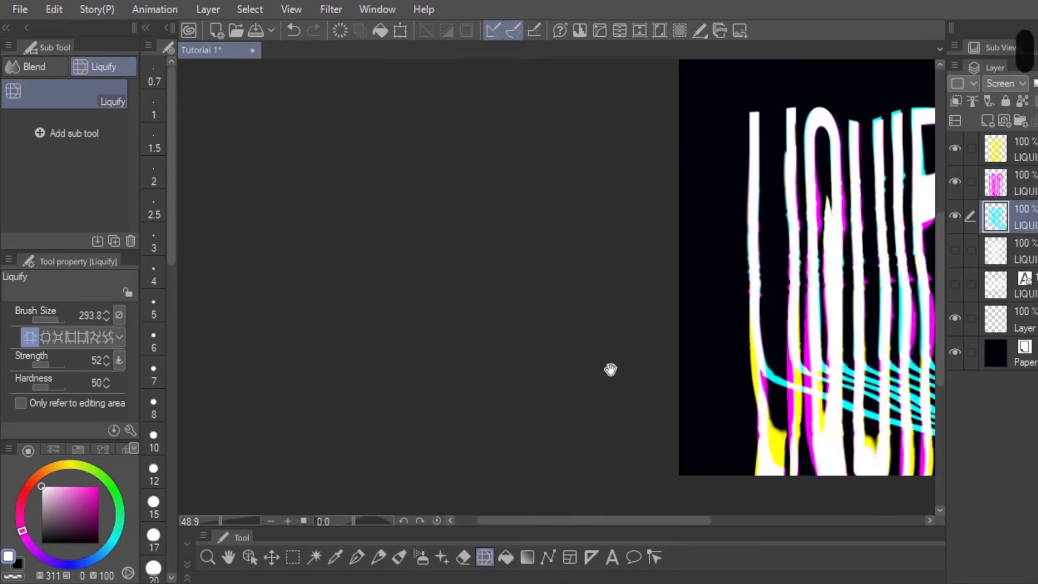
pyautogui.hotkey('ctrl', 'z')
pyautogui.hotkey('ctrl', 'z')
pyautogui.hotkey('ctrl', 'z')
pyautogui.hotkey('ctrl', 'z')
pyautogui.hotkey('ctrl', 'z')
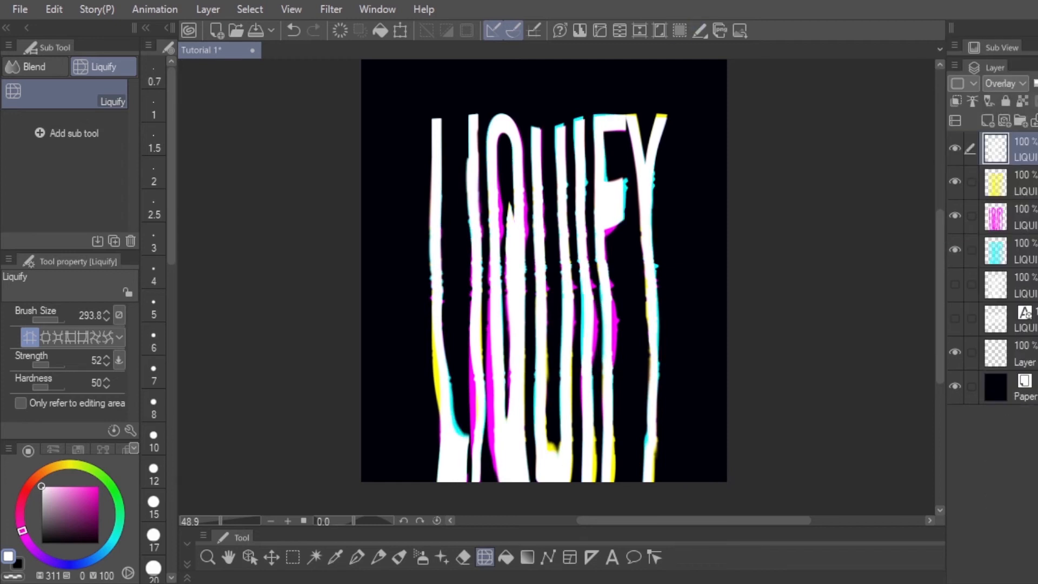
# Step: Pull the cyan copy's lower part rightward into long streaks at brush size 293.8, Strength 52 and Hardness 50, and select the magenta copy
pyautogui.click(1011, 250)
pyautogui.moveTo(441, 441); pyautogui.dragTo(783, 445)
pyautogui.moveTo(662, 472); pyautogui.dragTo(813, 509)
pyautogui.click(1010, 222)
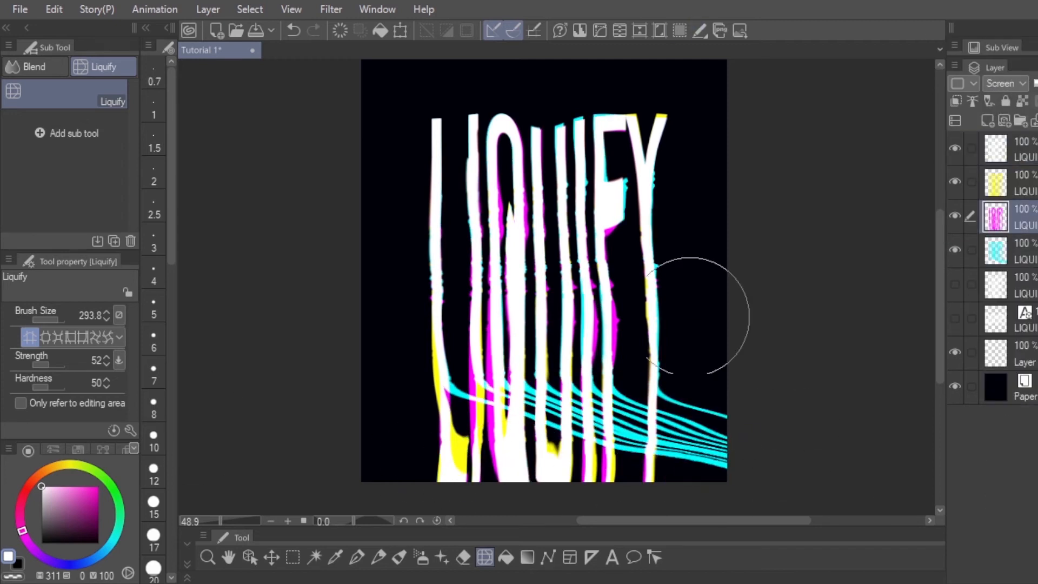
# Step: Pull the magenta copy's lower part rightward into long streaks with Liquify at brush size 293.8, Strength 52 and Hardness 50
pyautogui.moveTo(446, 439); pyautogui.dragTo(773, 454)
pyautogui.hscroll(5, 695, 451)
pyautogui.hotkey('ctrl', '0')
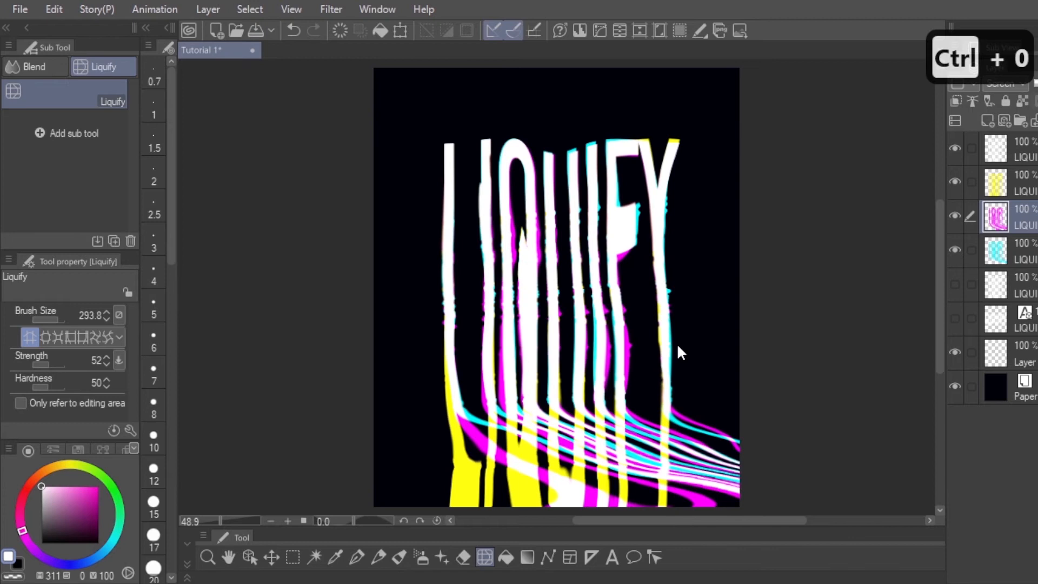
# Step: Select the yellow copy and sweep its lower part rightward into curved streaks alongside the cyan and magenta ones
pyautogui.click(1027, 183)
pyautogui.moveTo(449, 448); pyautogui.dragTo(730, 473)
pyautogui.moveTo(459, 476)
pyautogui.mouseDown()
pyautogui.moveTo(757, 481)
pyautogui.moveTo(751, 489)
pyautogui.mouseUp()
pyautogui.moveTo(477, 536); pyautogui.dragTo(687, 528)
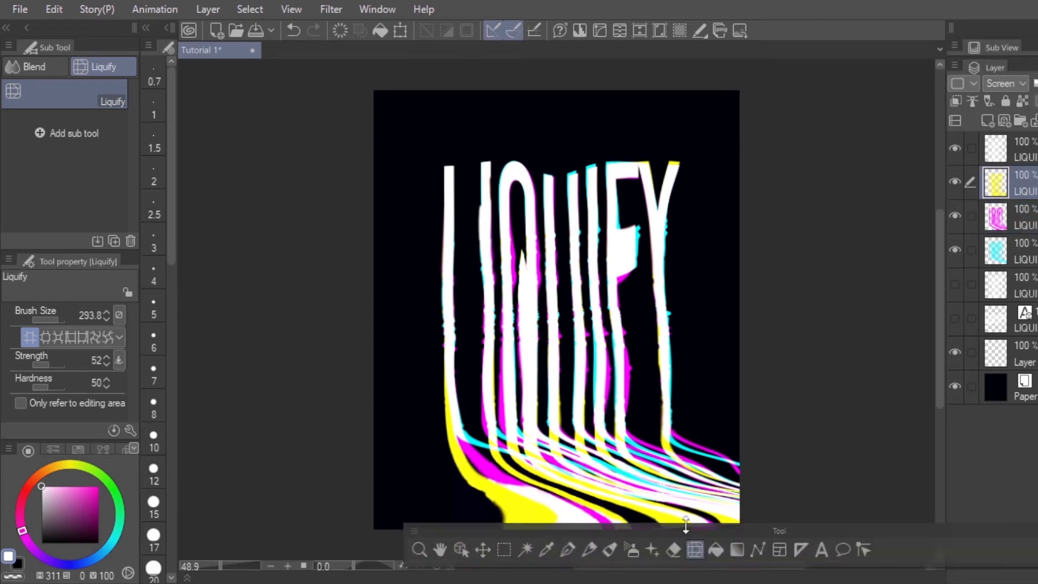
pyautogui.moveTo(526, 527)
pyautogui.mouseDown()
pyautogui.moveTo(379, 549)
pyautogui.moveTo(377, 574)
pyautogui.mouseUp()
pyautogui.moveTo(803, 418); pyautogui.dragTo(797, 358)
pyautogui.moveTo(470, 410); pyautogui.dragTo(769, 436)
pyautogui.moveTo(814, 342); pyautogui.dragTo(758, 375)
pyautogui.moveTo(517, 459); pyautogui.dragTo(728, 491)
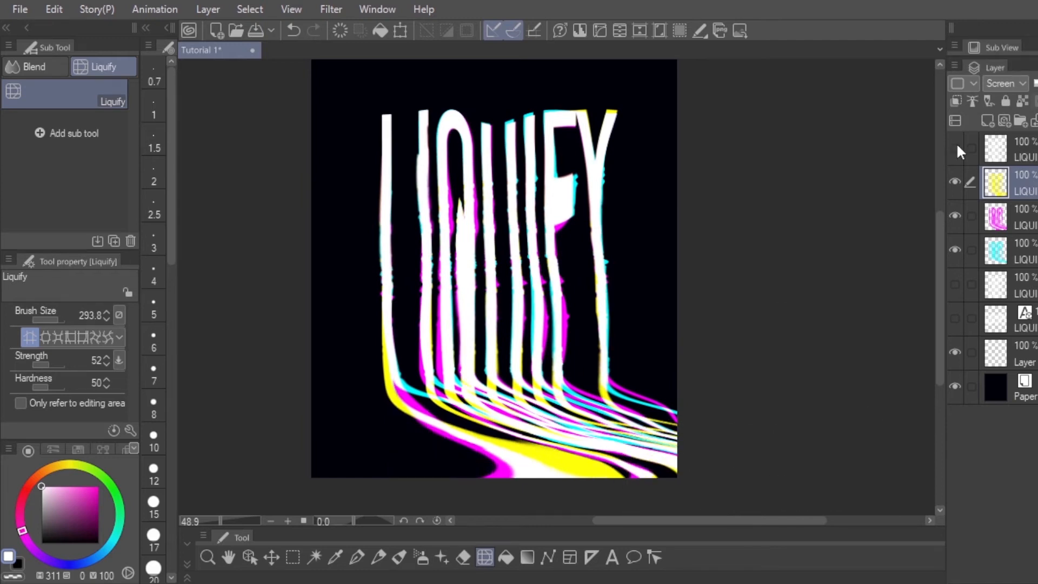
# Step: Add the watercolor texture layer set as a folder above the lettering layers
pyautogui.click(1019, 251)
pyautogui.click(1019, 149)
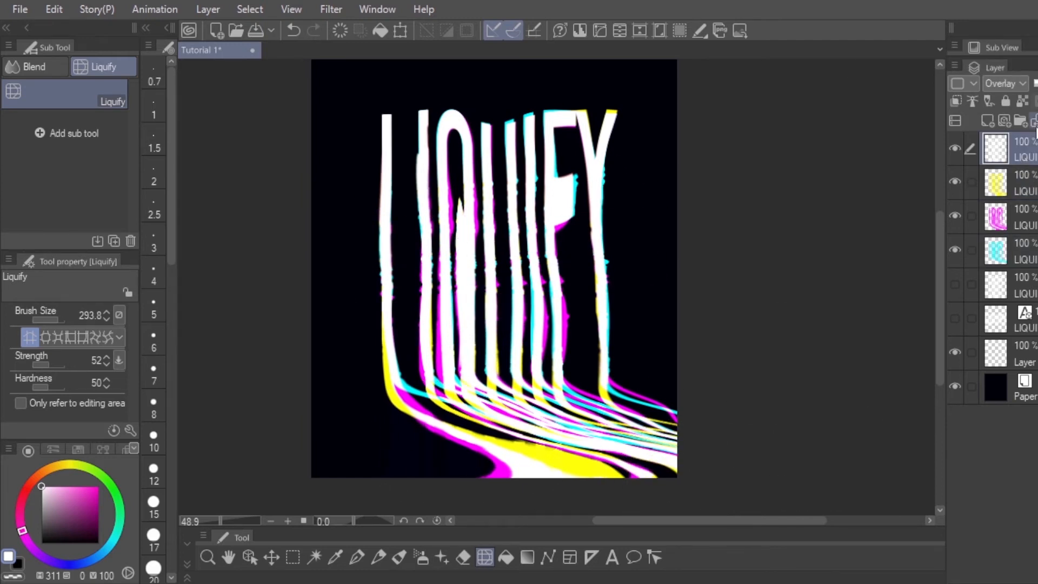
pyautogui.hotkey('ctrl', '0')
pyautogui.moveTo(1026, 319); pyautogui.dragTo(799, 143)
pyautogui.click(985, 145)
pyautogui.click(1024, 208)
pyautogui.click(985, 145)
# Step: Smudge the colored copies with the Finger tip blender, toggling copy visibility and undoing unwanted strokes
pyautogui.click(1018, 209)
pyautogui.click(484, 557)
pyautogui.click(955, 174)
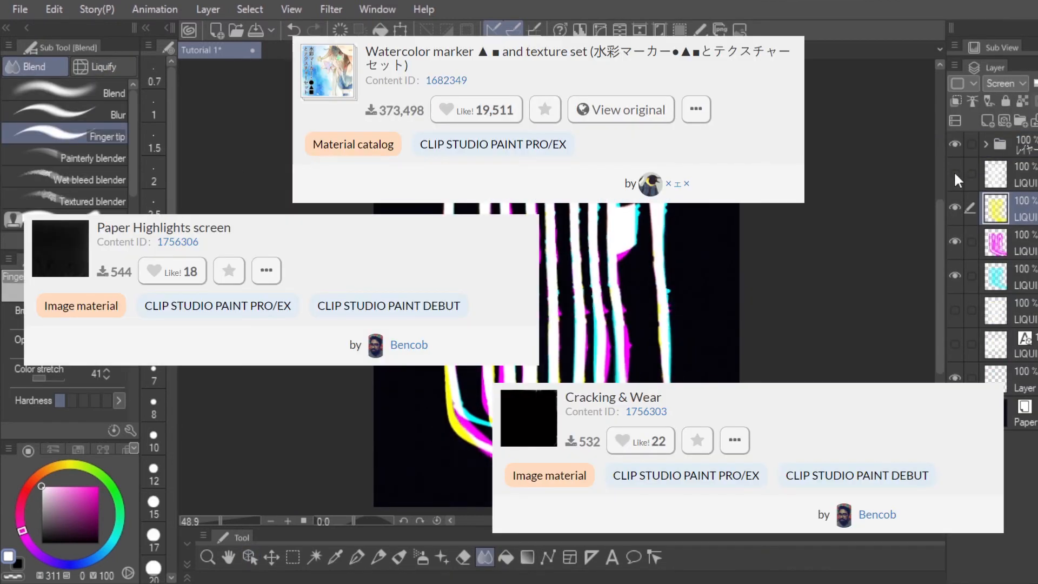
pyautogui.hotkey('ctrl', 'z')
pyautogui.hotkey('ctrl', 'z')
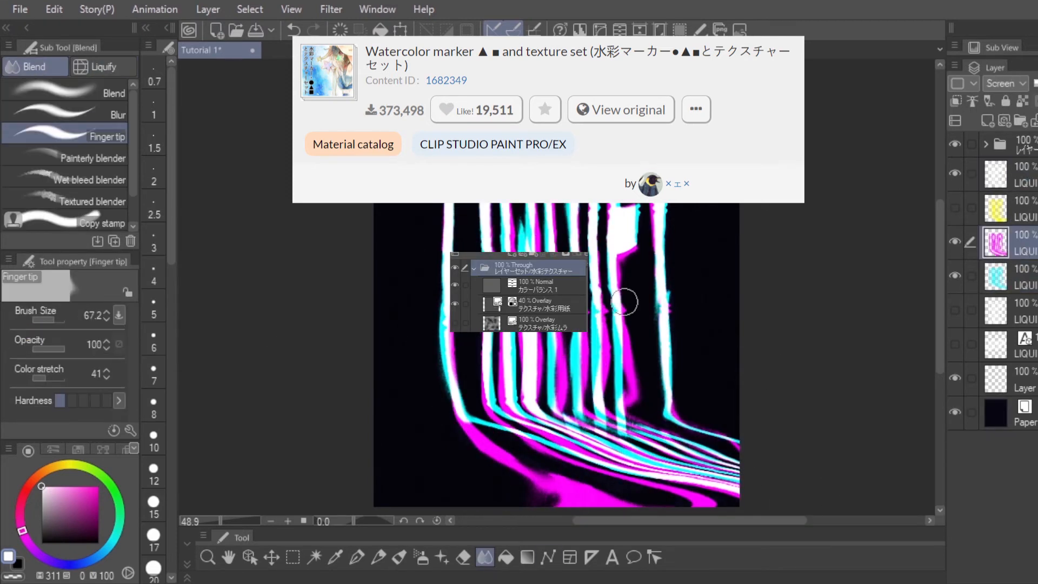
pyautogui.hotkey('ctrl', 'z')
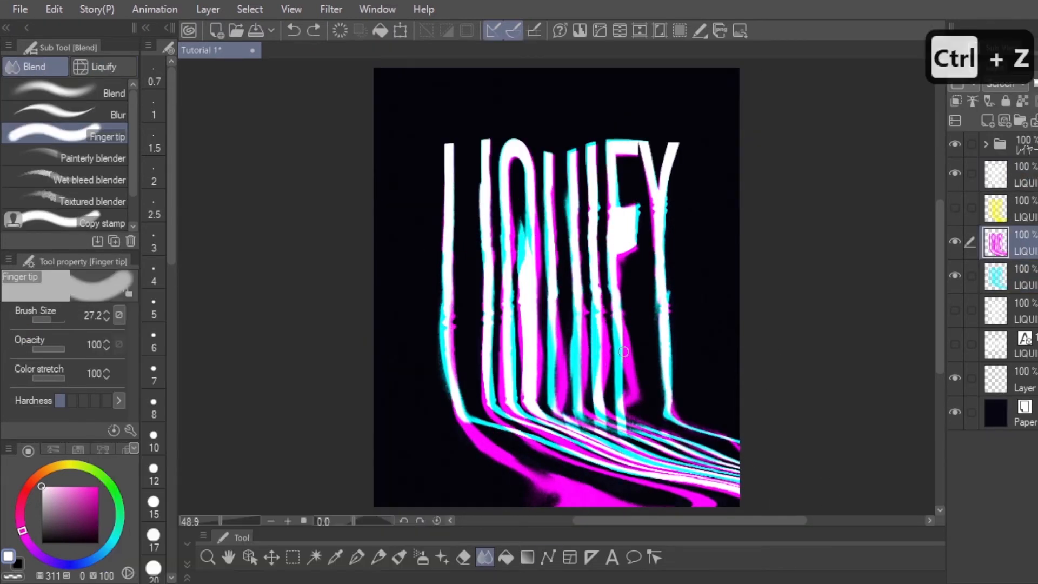
pyautogui.hotkey('ctrl', 'z')
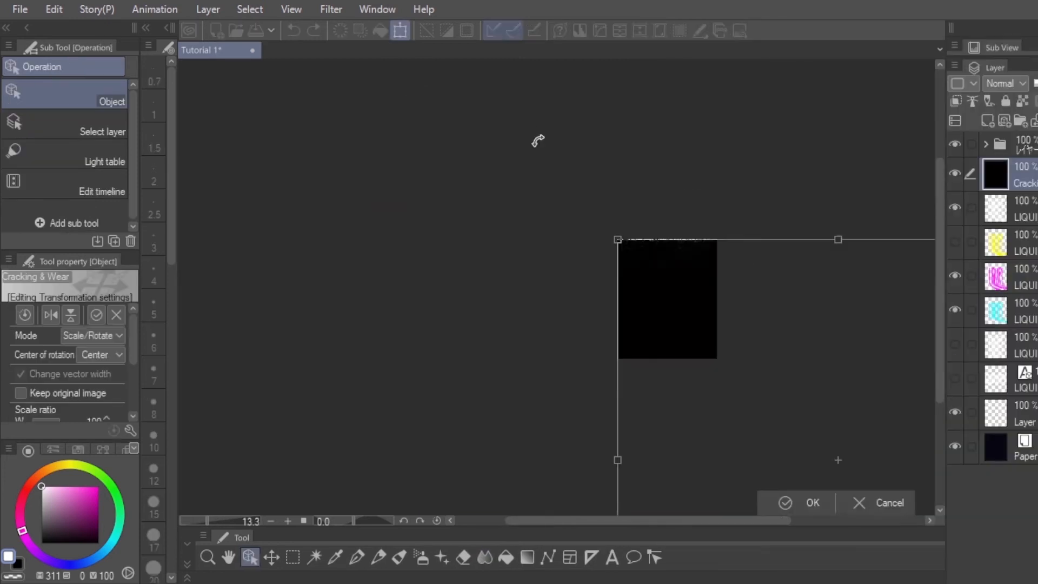
# Step: Scale down the Cracking & Wear texture and position it over the page
pyautogui.moveTo(667, 298); pyautogui.dragTo(334, 162)
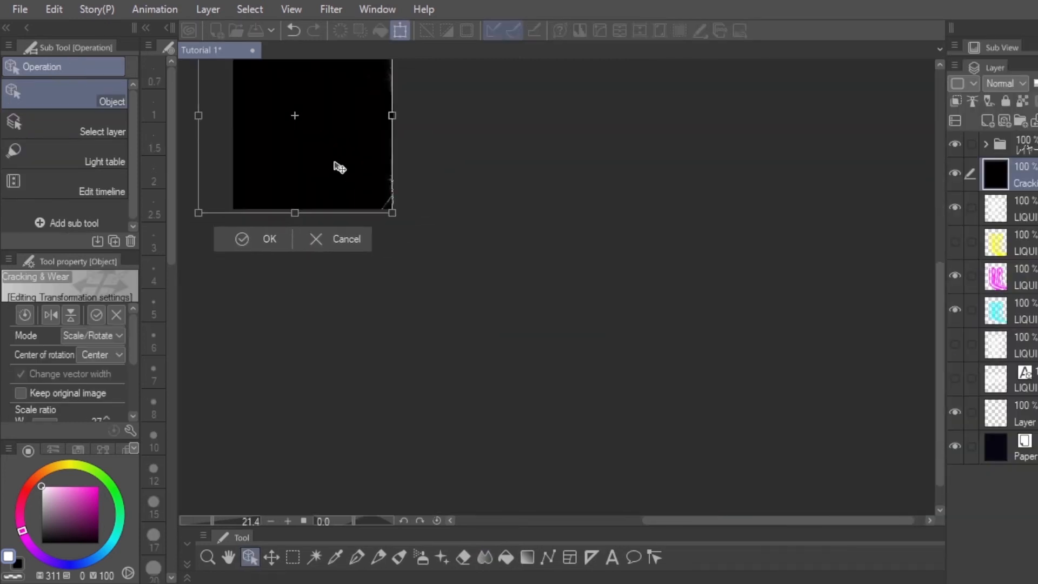
pyautogui.moveTo(371, 201); pyautogui.dragTo(539, 425)
pyautogui.moveTo(476, 347); pyautogui.dragTo(491, 308)
pyautogui.press('Return')
pyautogui.hotkey('ctrl', '0')
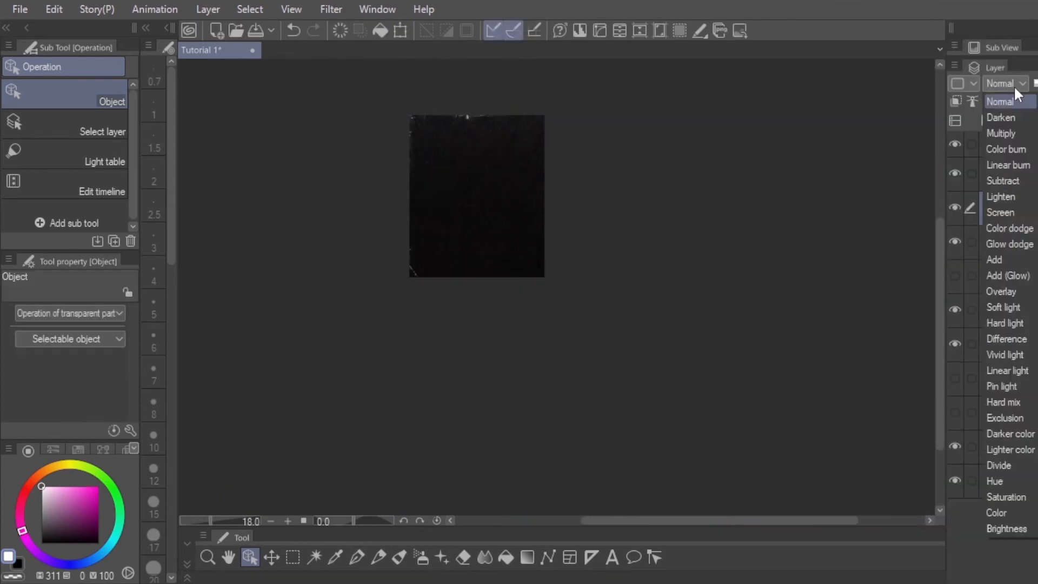
pyautogui.hotkey('ctrl', '0')
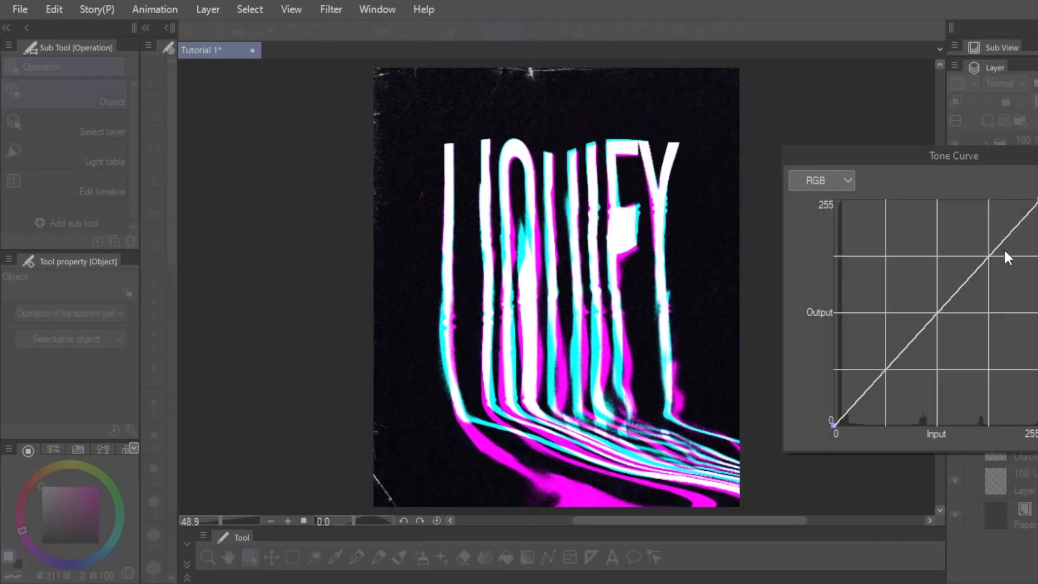
# Step: Adjust the Tone Curve by bending the red channel into an S-shape and pulling the blue channel's midtones down
pyautogui.click(862, 393)
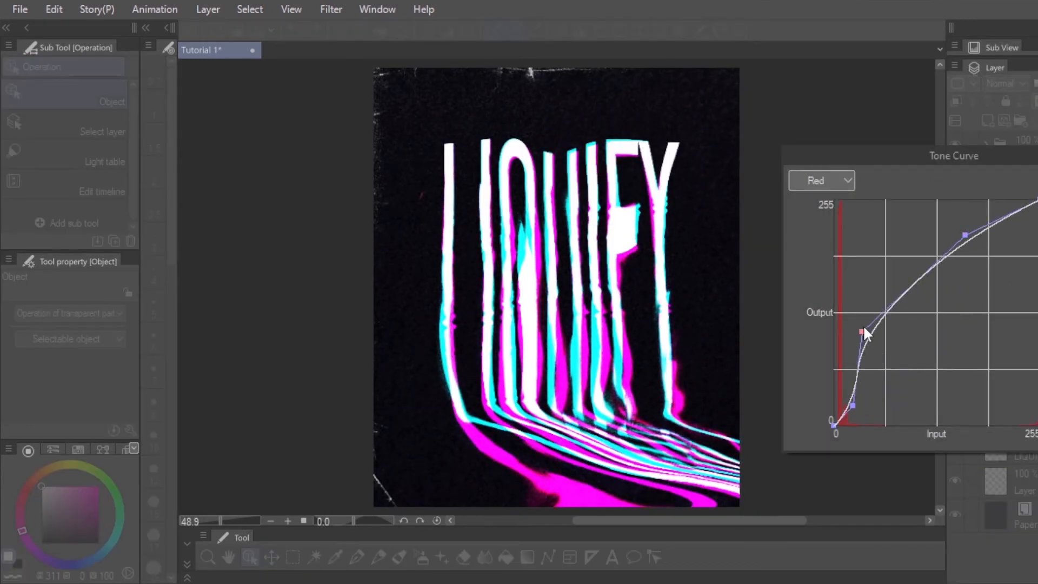
pyautogui.moveTo(865, 332); pyautogui.dragTo(849, 388)
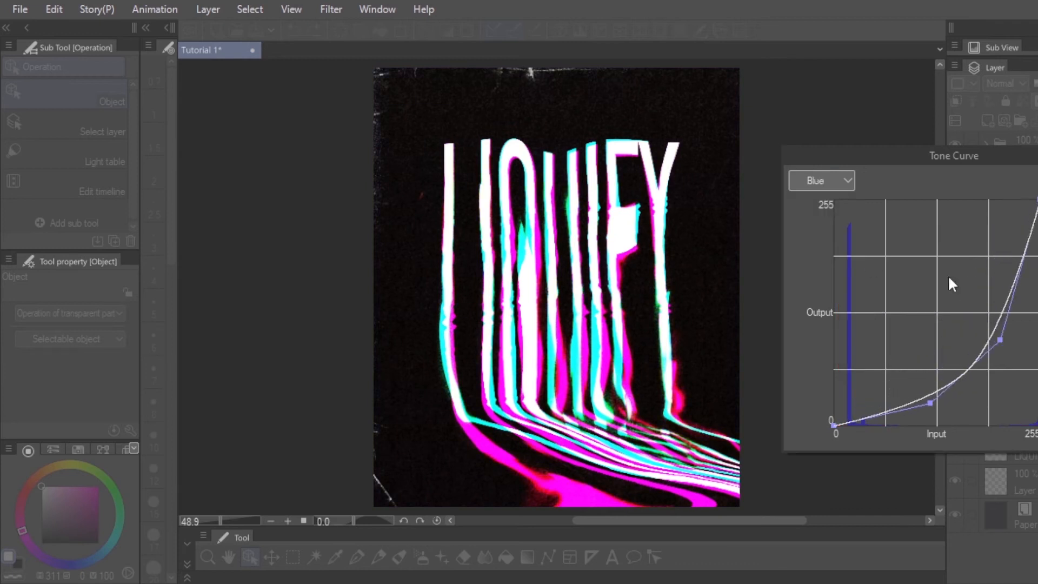
pyautogui.click(846, 180)
pyautogui.click(847, 216)
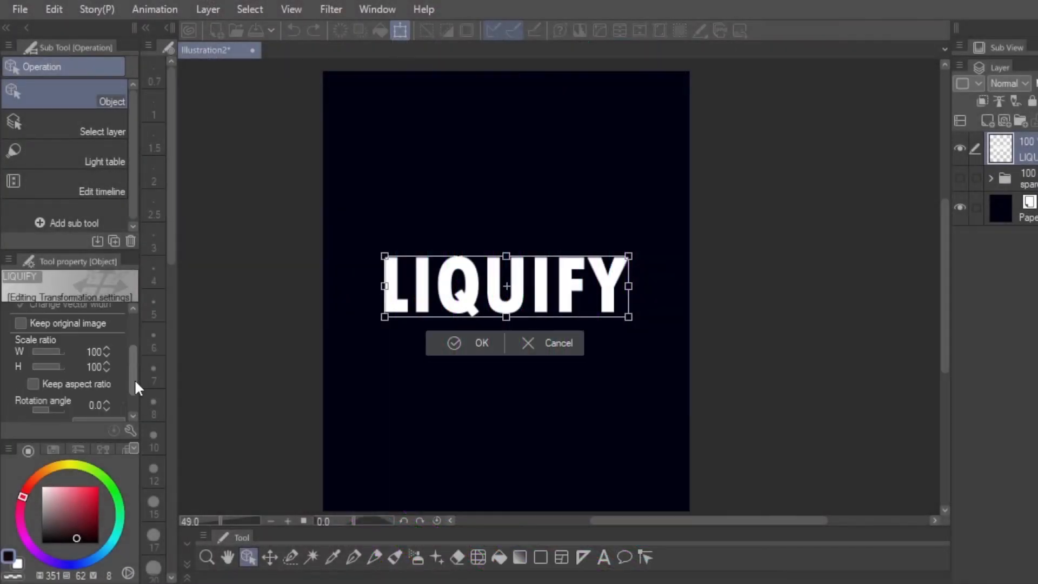
# Step: In Illustration2, distort the LIQUIFY lettering so it grows taller toward the Y, and paste two copies of it
pyautogui.moveTo(628, 286)
pyautogui.mouseDown()
pyautogui.moveTo(653, 279)
pyautogui.moveTo(607, 284)
pyautogui.mouseUp()
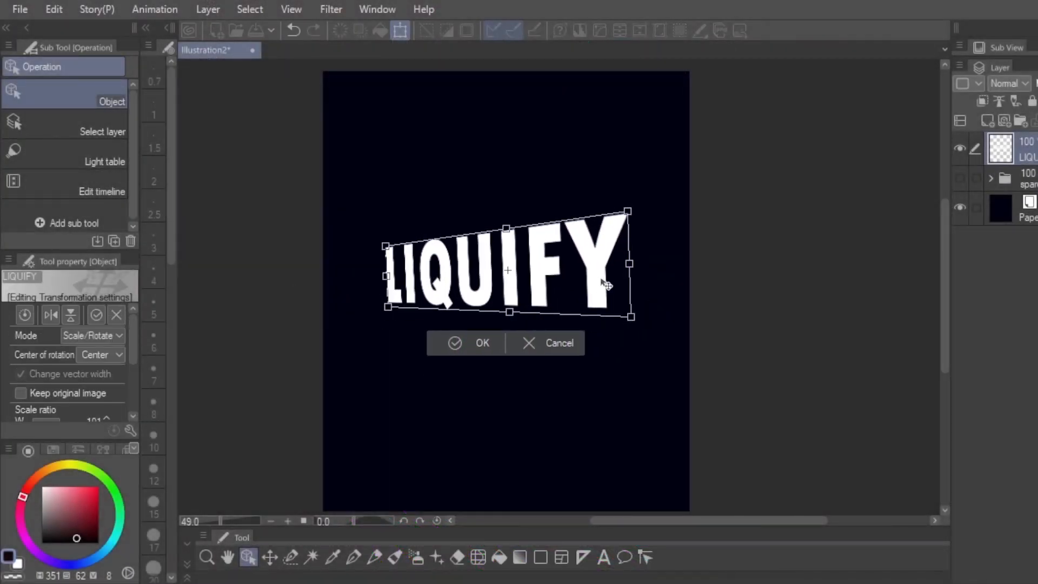
pyautogui.moveTo(506, 228); pyautogui.dragTo(510, 231)
pyautogui.moveTo(632, 214); pyautogui.dragTo(628, 228)
pyautogui.click(470, 345)
pyautogui.hotkey('ctrl', 'v')
pyautogui.hotkey('ctrl', 'v')
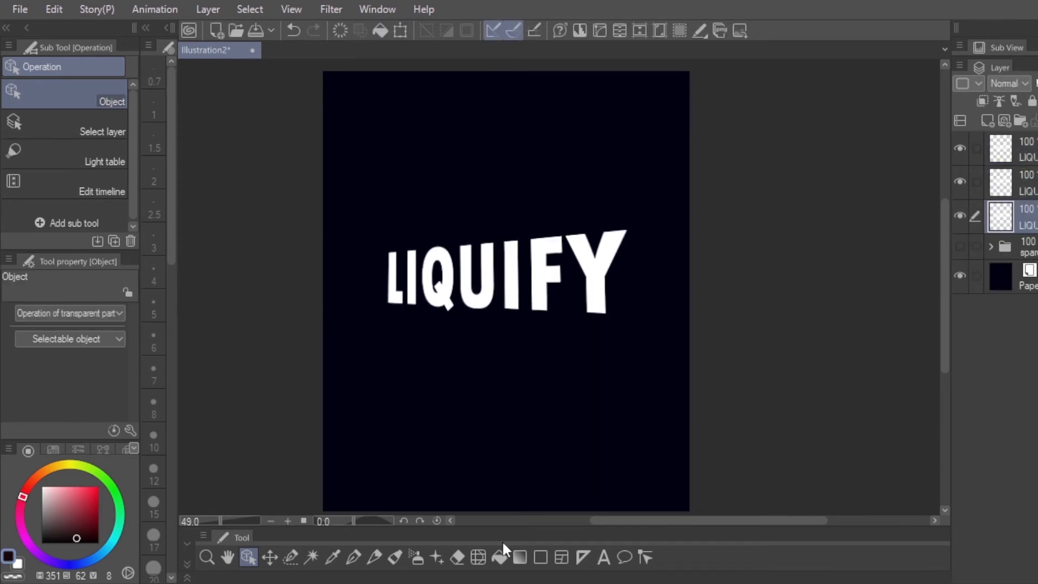
# Step: Flip the second LIQUIFY copy vertically and rotate it into place directly beneath the original word
pyautogui.click(1018, 182)
pyautogui.click(400, 30)
pyautogui.moveTo(508, 270); pyautogui.dragTo(513, 345)
pyautogui.moveTo(653, 349); pyautogui.dragTo(650, 375)
pyautogui.click(70, 315)
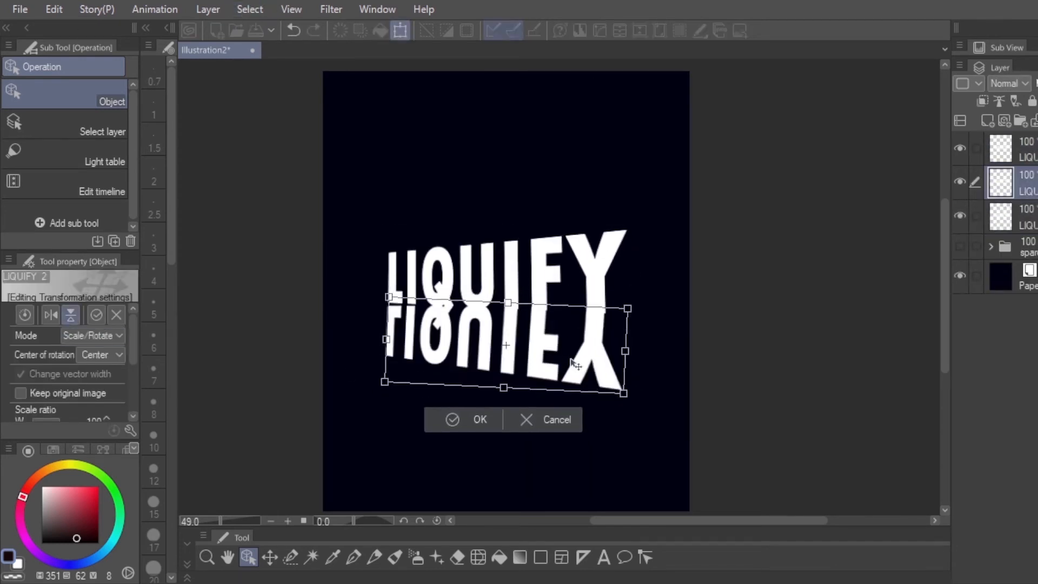
pyautogui.click(469, 435)
# Step: Flip the third LIQUIFY copy vertically and rotate it into place above the original word
pyautogui.click(608, 236)
pyautogui.click(71, 315)
pyautogui.moveTo(540, 232); pyautogui.dragTo(539, 202)
pyautogui.moveTo(653, 192); pyautogui.dragTo(650, 158)
pyautogui.moveTo(552, 194); pyautogui.dragTo(543, 217)
pyautogui.moveTo(639, 201); pyautogui.dragTo(639, 211)
pyautogui.click(472, 307)
# Step: Stretch the upper mirrored copy upward toward the top edge of the page
pyautogui.click(400, 30)
pyautogui.moveTo(503, 155); pyautogui.dragTo(503, 82)
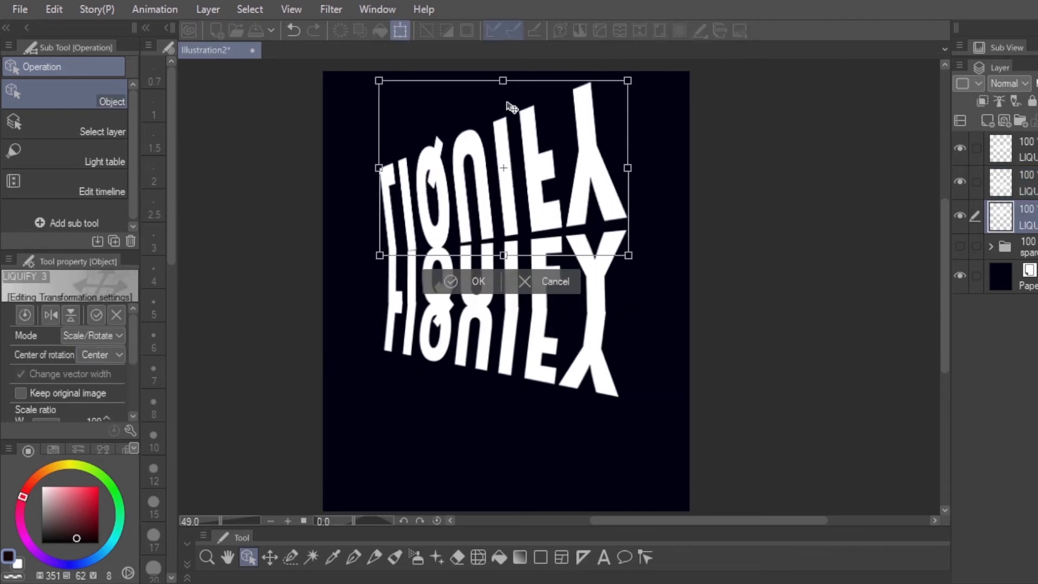
pyautogui.click(475, 281)
# Step: Stretch the lower mirrored copy downward and rotate it slightly to line up with the original letters
pyautogui.click(1019, 183)
pyautogui.click(400, 30)
pyautogui.moveTo(501, 398); pyautogui.dragTo(503, 495)
pyautogui.moveTo(657, 419); pyautogui.dragTo(657, 406)
pyautogui.click(479, 502)
# Step: Rotate and shift the upper mirrored copy so its letters line up with the original word
pyautogui.click(1019, 216)
pyautogui.click(400, 30)
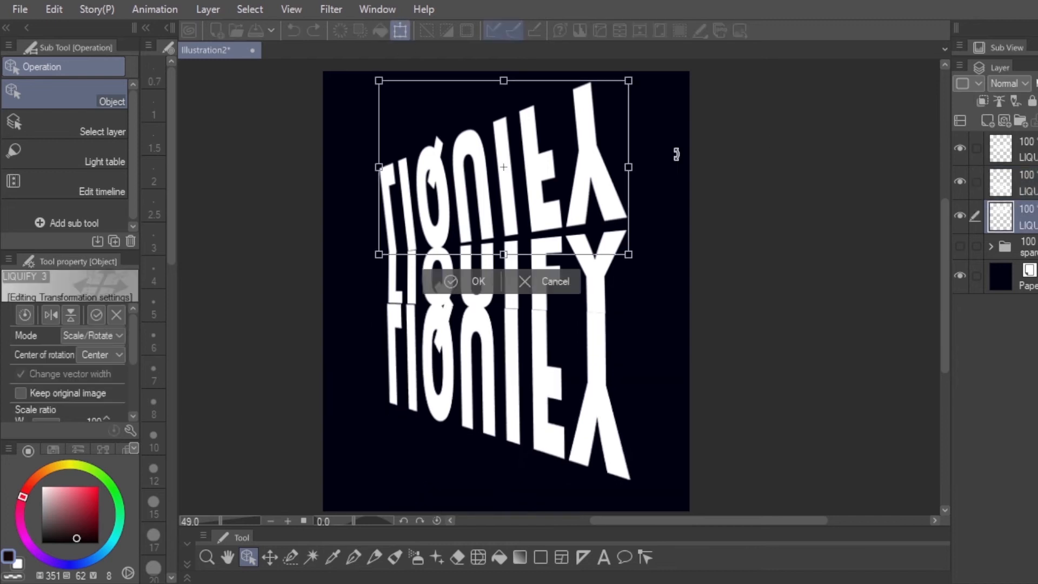
pyautogui.moveTo(676, 154); pyautogui.dragTo(675, 169)
pyautogui.moveTo(600, 250); pyautogui.dragTo(607, 254)
pyautogui.click(480, 294)
# Step: Apply a vertical motion blur to the upper mirrored copy
pyautogui.click(336, 12)
pyautogui.moveTo(357, 30)
pyautogui.click(514, 91)
pyautogui.moveTo(720, 161); pyautogui.dragTo(710, 161)
pyautogui.press('Return')
# Step: Apply the same vertical motion blur to the lower mirrored copy
pyautogui.click(1001, 183)
pyautogui.click(331, 9)
pyautogui.moveTo(359, 29)
pyautogui.click(519, 91)
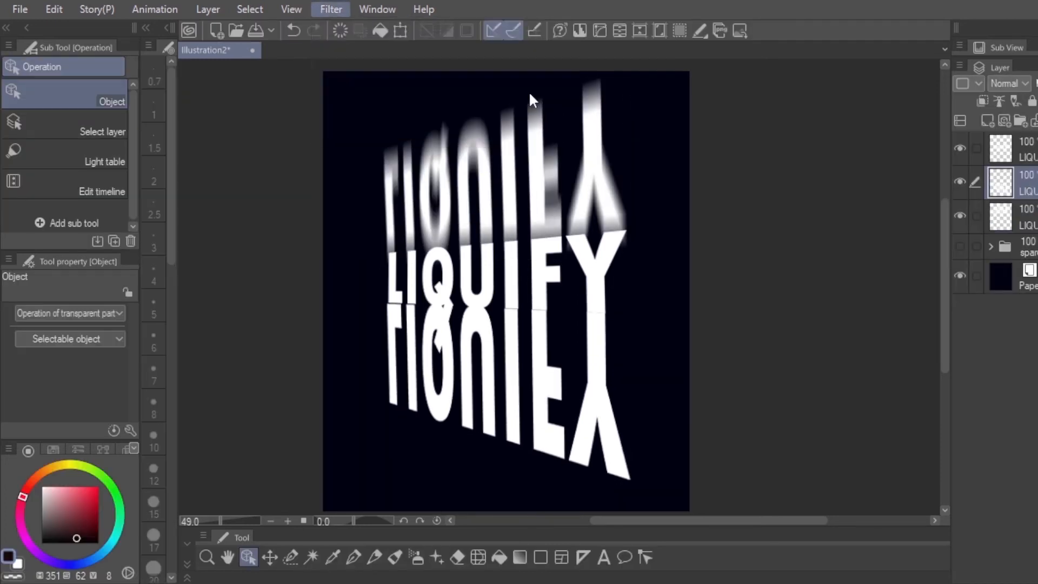
pyautogui.press('Return')
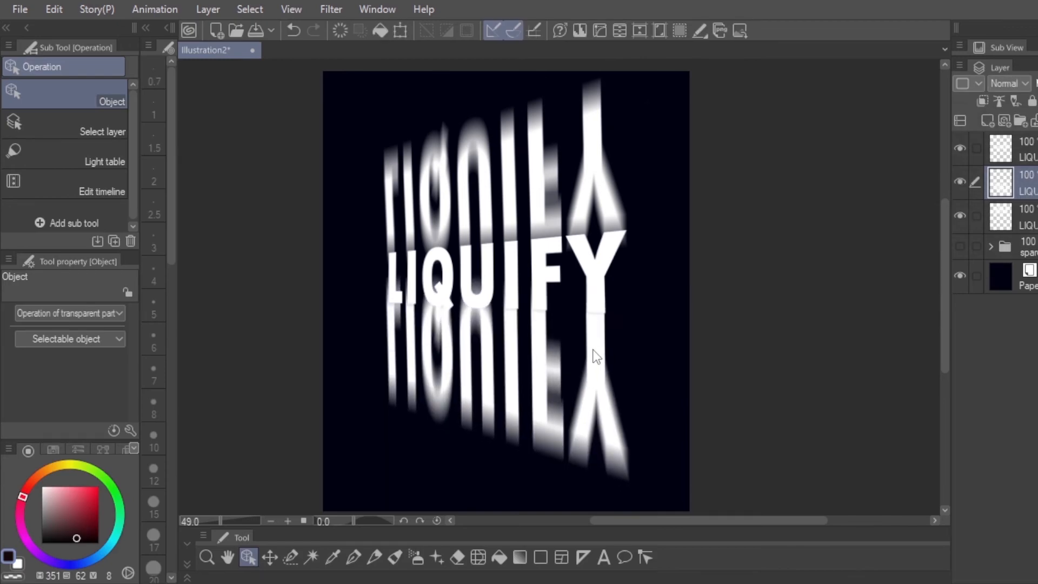
# Step: Move the upper blurred copy down slightly and clear both mirrored copies inside a Polyline selection around the original word
pyautogui.click(606, 195)
pyautogui.moveTo(606, 196); pyautogui.dragTo(606, 211)
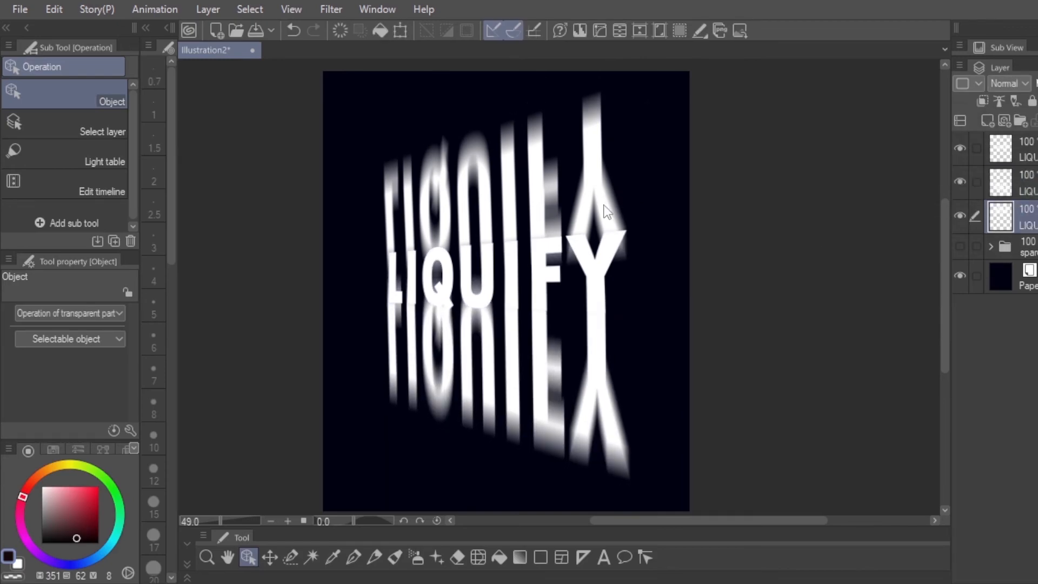
pyautogui.click(287, 562)
pyautogui.click(108, 157)
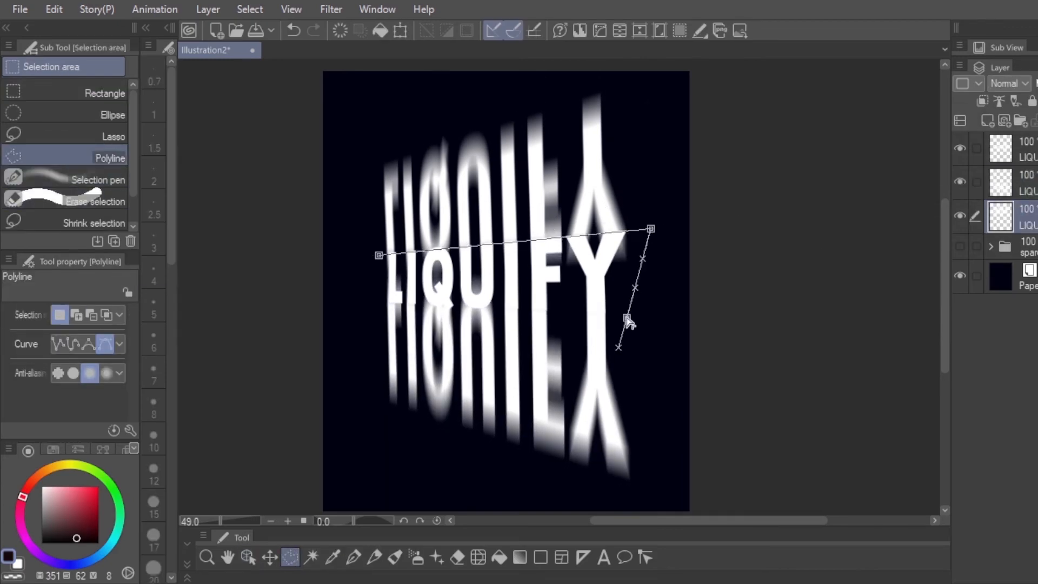
pyautogui.doubleClick(372, 300)
pyautogui.press('Delete')
pyautogui.click(1021, 184)
pyautogui.press('Delete')
pyautogui.click(362, 341)
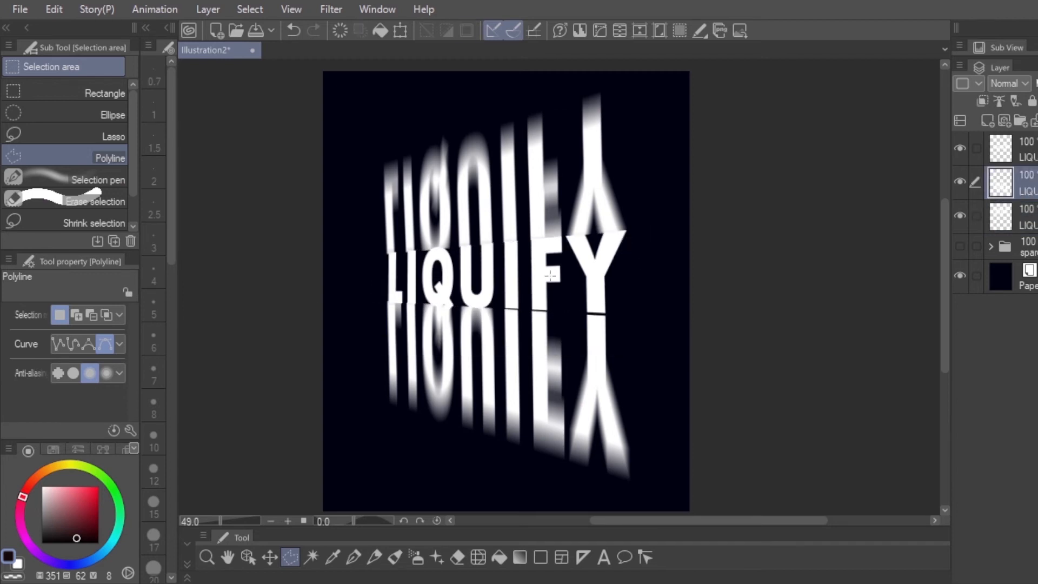
# Step: Set Liquify to Strength 54 and Hardness 39, and group the three LIQUIFY layers into a folder
pyautogui.click(479, 557)
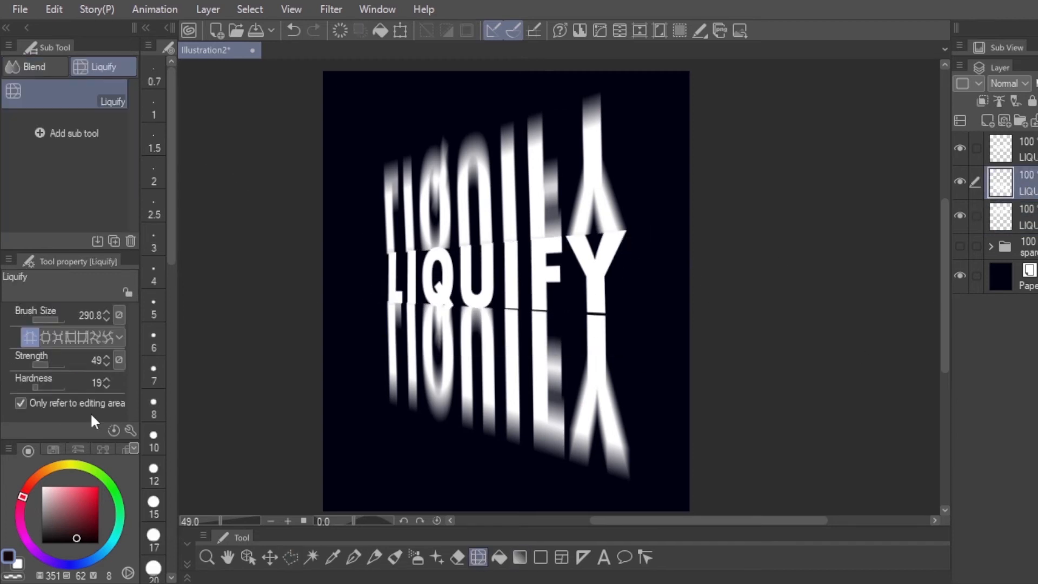
pyautogui.click(1024, 148)
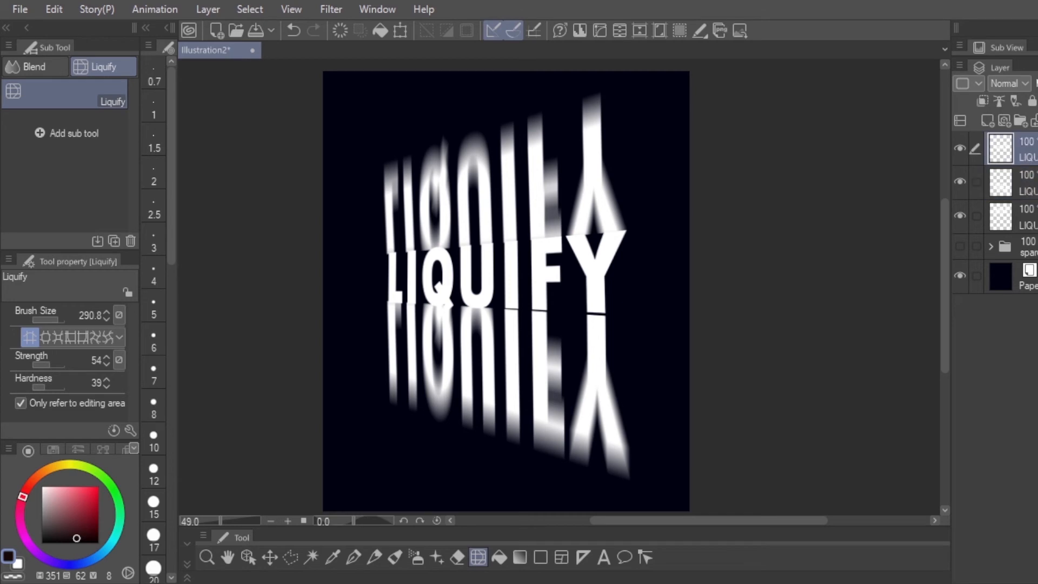
pyautogui.keyDown('shift'); pyautogui.click(1024, 216); pyautogui.keyUp('shift')
pyautogui.hotkey('ctrl', 'g')
# Step: Duplicate the lettering folder, hide the original folder and merge the duplicate into one layer
pyautogui.moveTo(1023, 147); pyautogui.dragTo(1029, 172)
pyautogui.click(960, 170)
pyautogui.click(1028, 145)
pyautogui.rightClick(1029, 144)
pyautogui.click(952, 509)
# Step: Push the merged lettering's streaks above and below the word into flowing waves with large Liquify strokes
pyautogui.moveTo(586, 410); pyautogui.dragTo(570, 457)
pyautogui.moveTo(656, 407); pyautogui.dragTo(677, 295)
pyautogui.moveTo(546, 324)
pyautogui.mouseDown()
pyautogui.moveTo(502, 380)
pyautogui.moveTo(454, 373)
pyautogui.mouseUp()
pyautogui.moveTo(578, 179); pyautogui.dragTo(518, 352)
pyautogui.moveTo(532, 197)
pyautogui.mouseDown()
pyautogui.moveTo(475, 91)
pyautogui.moveTo(589, 146)
pyautogui.mouseUp()
pyautogui.moveTo(486, 189); pyautogui.dragTo(591, 185)
pyautogui.moveTo(559, 352); pyautogui.dragTo(560, 243)
pyautogui.moveTo(594, 346); pyautogui.dragTo(618, 329)
pyautogui.click(55, 320)
pyautogui.moveTo(508, 271); pyautogui.dragTo(521, 181)
# Step: Smudge the seams between the word and its mirrored streaks using Finger tip at Opacity 57 and Color stretch 26
pyautogui.click(34, 67)
pyautogui.scroll(5, 653, 216)
pyautogui.click(51, 349)
pyautogui.click(41, 379)
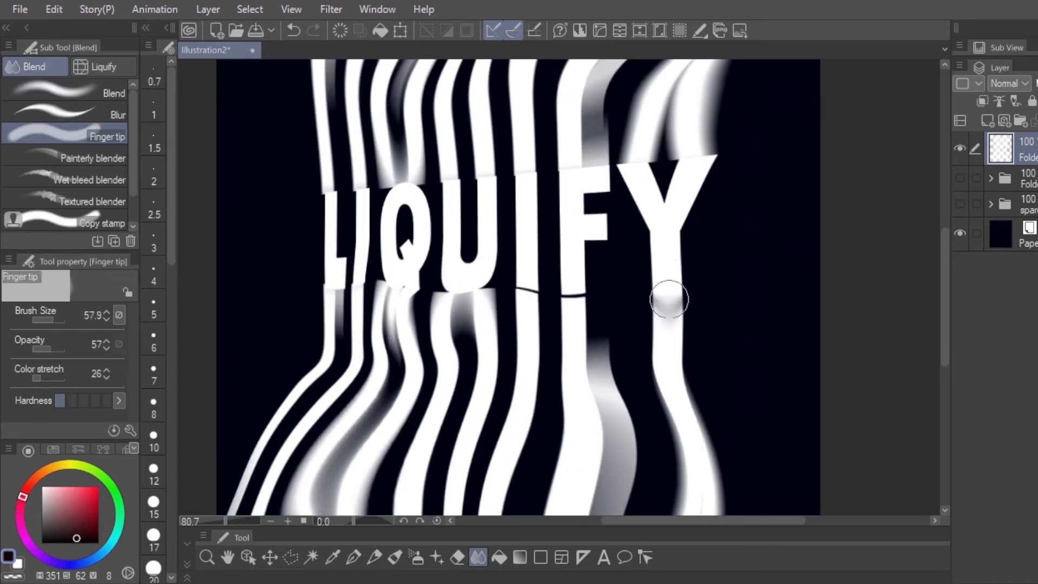
pyautogui.press('[')
pyautogui.moveTo(335, 281); pyautogui.dragTo(335, 335)
pyautogui.moveTo(358, 279); pyautogui.dragTo(357, 325)
pyautogui.moveTo(389, 281); pyautogui.dragTo(391, 329)
pyautogui.scroll(5, 492, 181)
pyautogui.moveTo(436, 204); pyautogui.dragTo(646, 264)
pyautogui.moveTo(309, 238); pyautogui.dragTo(315, 330)
pyautogui.moveTo(386, 230); pyautogui.dragTo(392, 303)
# Step: Set Color stretch to 59 and smooth the remaining letter seams with a smaller brush
pyautogui.click(52, 378)
pyautogui.press('[')
pyautogui.moveTo(284, 260); pyautogui.dragTo(285, 346)
pyautogui.moveTo(535, 216); pyautogui.dragTo(548, 283)
pyautogui.moveTo(448, 222); pyautogui.dragTo(451, 297)
pyautogui.press('j')
pyautogui.moveTo(482, 167); pyautogui.dragTo(485, 259)
pyautogui.press('j')
pyautogui.moveTo(674, 200); pyautogui.dragTo(679, 324)
pyautogui.moveTo(864, 486)
pyautogui.mouseDown()
pyautogui.moveTo(649, 177)
pyautogui.moveTo(704, 336)
pyautogui.mouseUp()
# Step: Enlarge the Finger tip brush to 78.2 and smear the streaks near the page's upper and lower edges
pyautogui.press(']')
pyautogui.moveTo(269, 200); pyautogui.dragTo(430, 275)
pyautogui.hotkey('ctrl', '0')
pyautogui.press(']')
pyautogui.moveTo(581, 391)
pyautogui.mouseDown()
pyautogui.moveTo(562, 488)
pyautogui.moveTo(604, 500)
pyautogui.mouseUp()
pyautogui.moveTo(643, 81); pyautogui.dragTo(584, 189)
pyautogui.moveTo(718, 81); pyautogui.dragTo(715, 121)
pyautogui.moveTo(471, 100); pyautogui.dragTo(455, 189)
pyautogui.moveTo(502, 154); pyautogui.dragTo(485, 226)
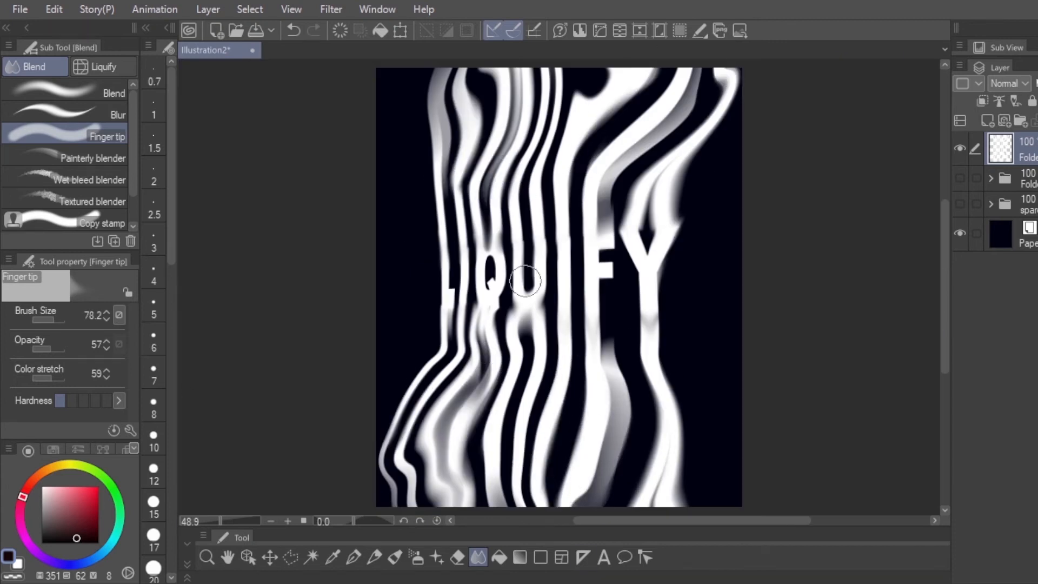
# Step: Paste two duplicates of the warped lettering layer and select the middle one
pyautogui.hotkey('ctrl', 'c')
pyautogui.hotkey('ctrl', 'v')
pyautogui.hotkey('ctrl', 'v')
pyautogui.click(1016, 183)
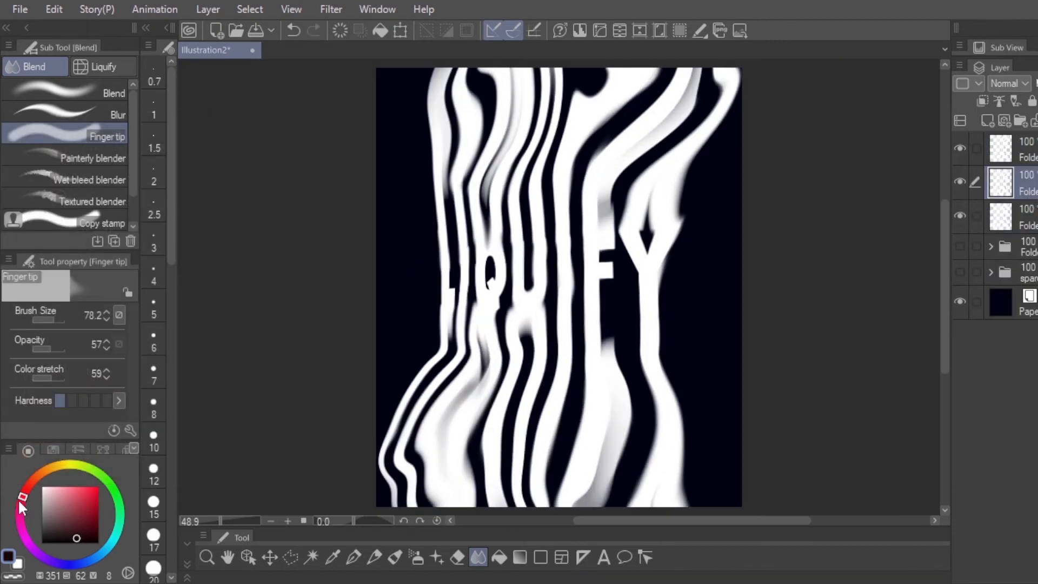
# Step: Recolor the middle lettering copy red and the bottom copy dark red
pyautogui.click(699, 30)
pyautogui.click(1016, 217)
pyautogui.click(98, 515)
pyautogui.click(700, 31)
# Step: Push the middle red copy outward from behind the white lettering with large Liquify strokes
pyautogui.click(1016, 183)
pyautogui.click(103, 67)
pyautogui.moveTo(646, 400); pyautogui.dragTo(668, 460)
pyautogui.moveTo(573, 432); pyautogui.dragTo(467, 436)
pyautogui.moveTo(660, 206); pyautogui.dragTo(682, 173)
pyautogui.moveTo(659, 113); pyautogui.dragTo(633, 93)
pyautogui.moveTo(462, 138); pyautogui.dragTo(440, 152)
# Step: Displace the bottom dark red copy with Liquify at brush size 311.8, Strength 54 and Hardness 39
pyautogui.click(1016, 217)
pyautogui.moveTo(621, 103); pyautogui.dragTo(598, 110)
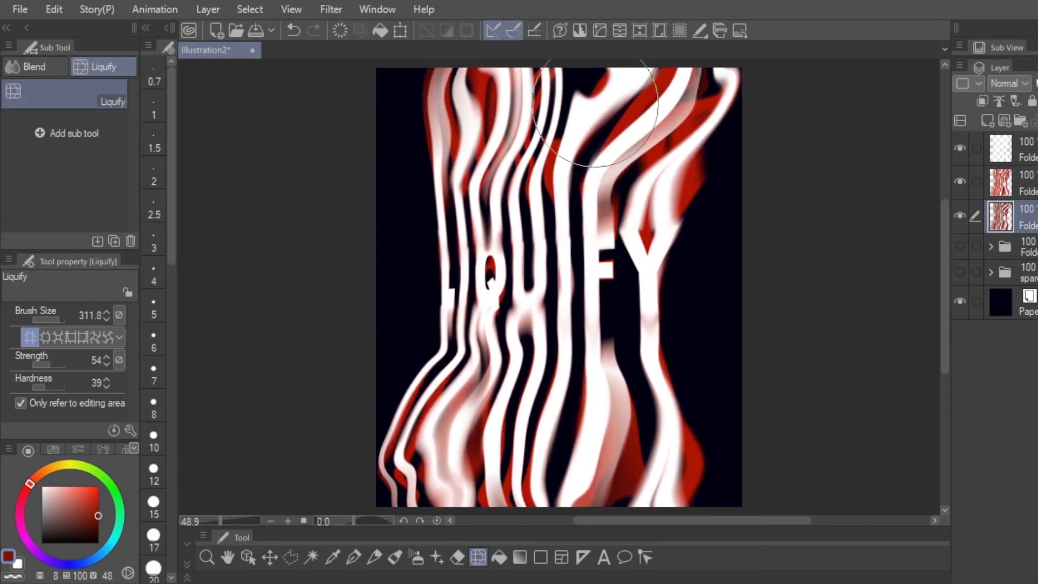
pyautogui.moveTo(459, 173); pyautogui.dragTo(439, 183)
pyautogui.moveTo(576, 409); pyautogui.dragTo(453, 377)
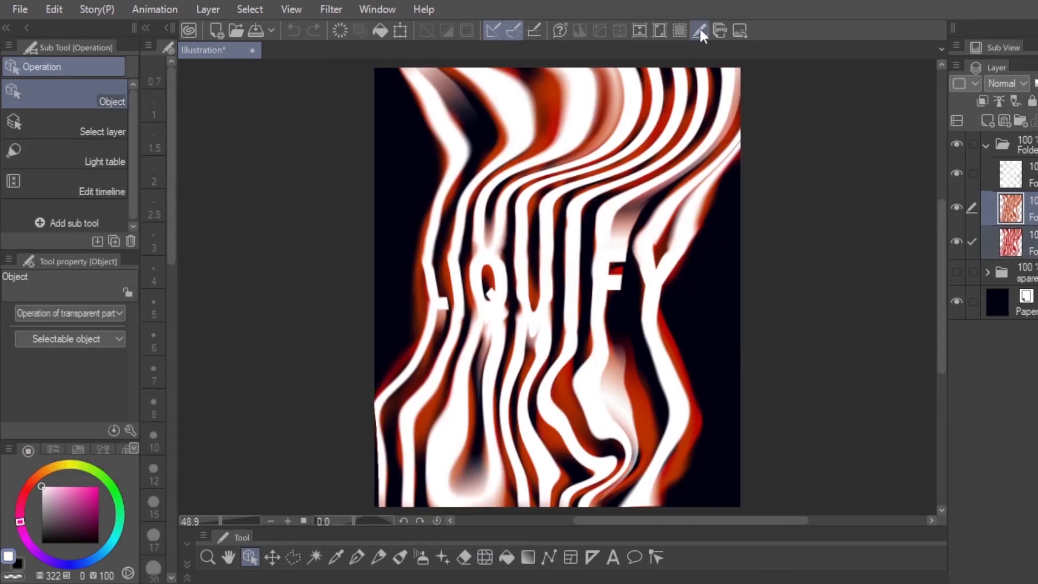
# Step: Recolor both red lettering copies white at 67% and 45% opacity, and push their edges outward with Liquify at brush size 404
pyautogui.click(54, 9)
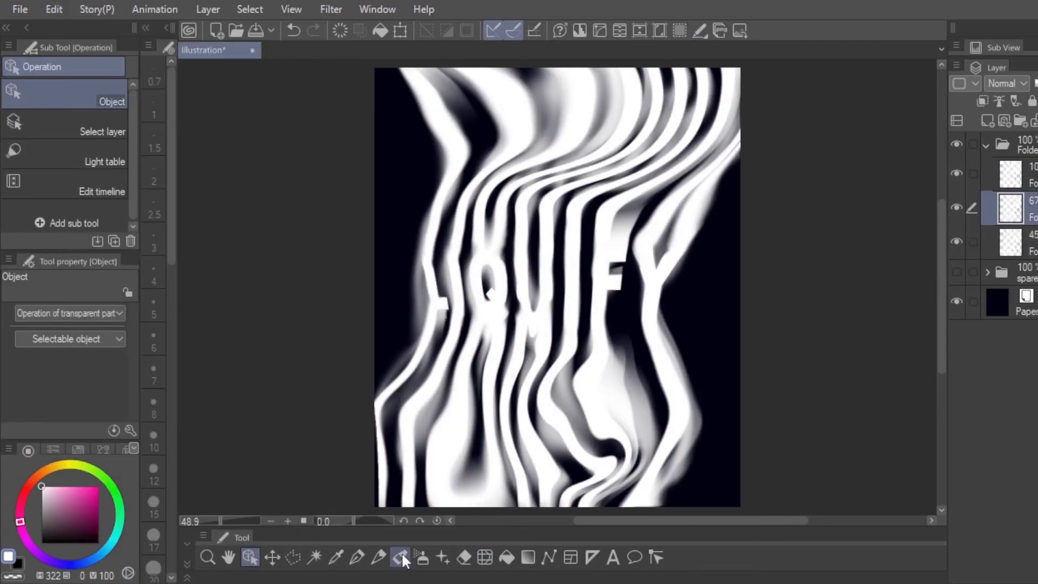
pyautogui.click(484, 558)
pyautogui.moveTo(610, 419); pyautogui.dragTo(618, 459)
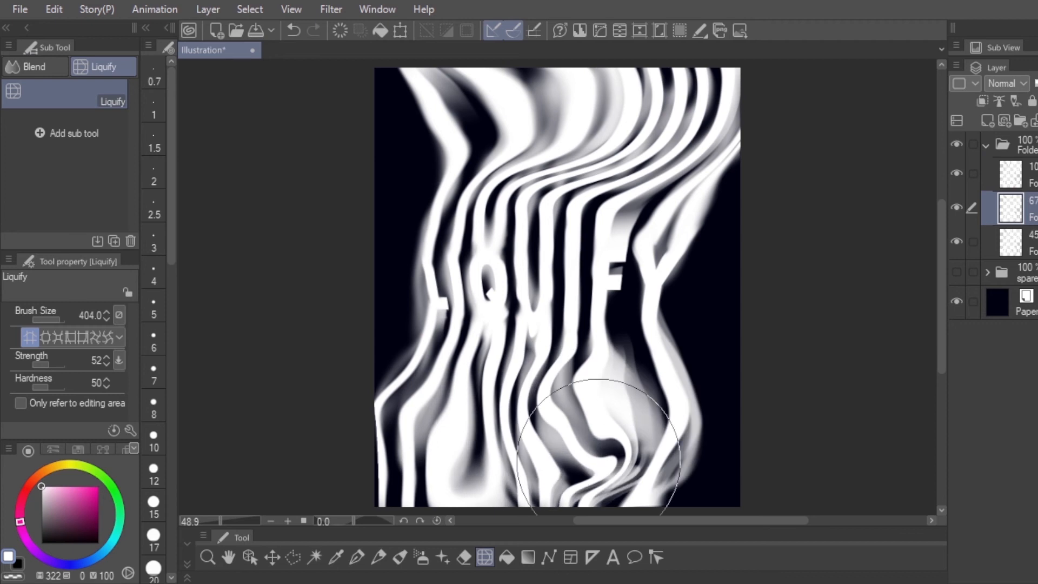
pyautogui.click(1016, 242)
pyautogui.moveTo(605, 111); pyautogui.dragTo(391, 92)
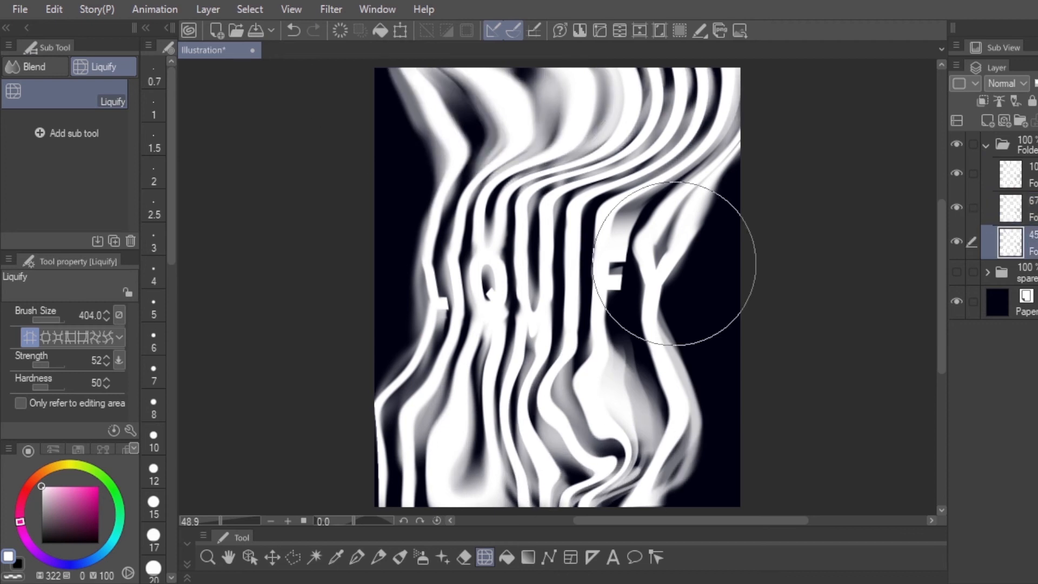
pyautogui.moveTo(674, 263); pyautogui.dragTo(475, 268)
# Step: Add a gradient layer above the lettering folder and run its fill from about the canvas center to the bottom edge
pyautogui.click(1016, 209)
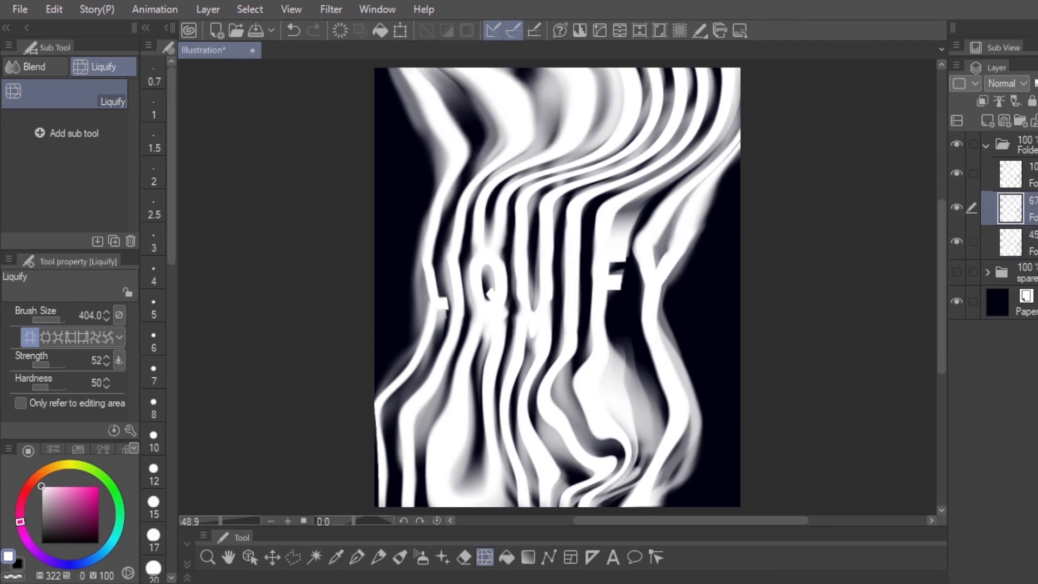
pyautogui.click(954, 63)
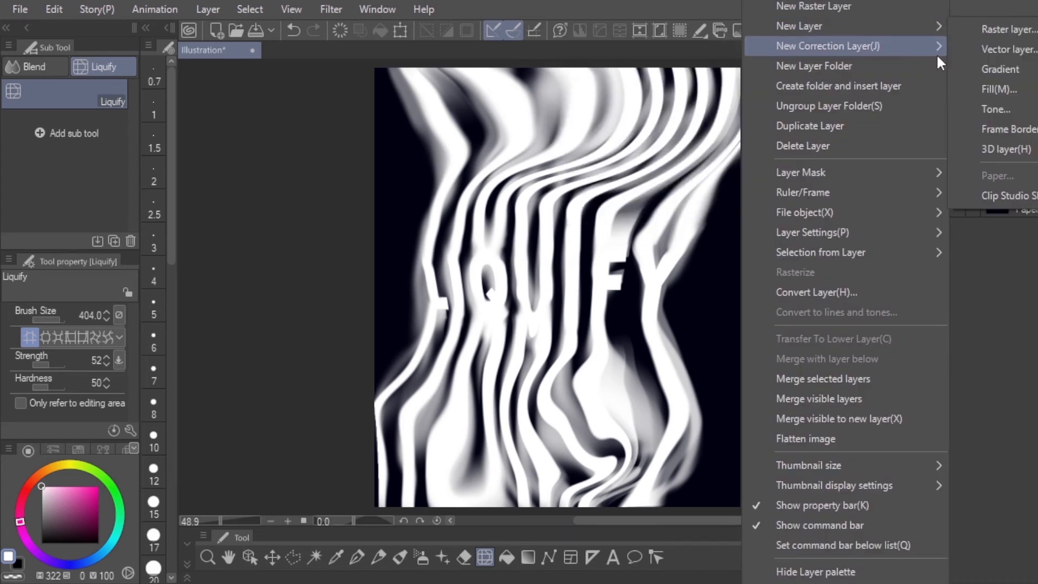
pyautogui.click(981, 69)
pyautogui.moveTo(557, 506); pyautogui.dragTo(557, 266)
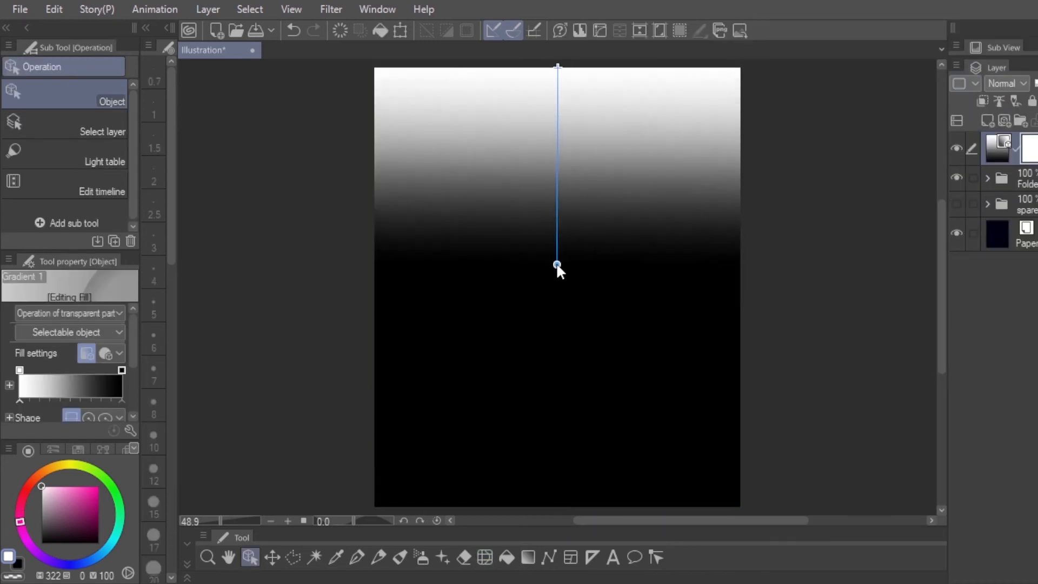
pyautogui.moveTo(558, 67); pyautogui.dragTo(549, 294)
pyautogui.moveTo(548, 491); pyautogui.dragTo(547, 505)
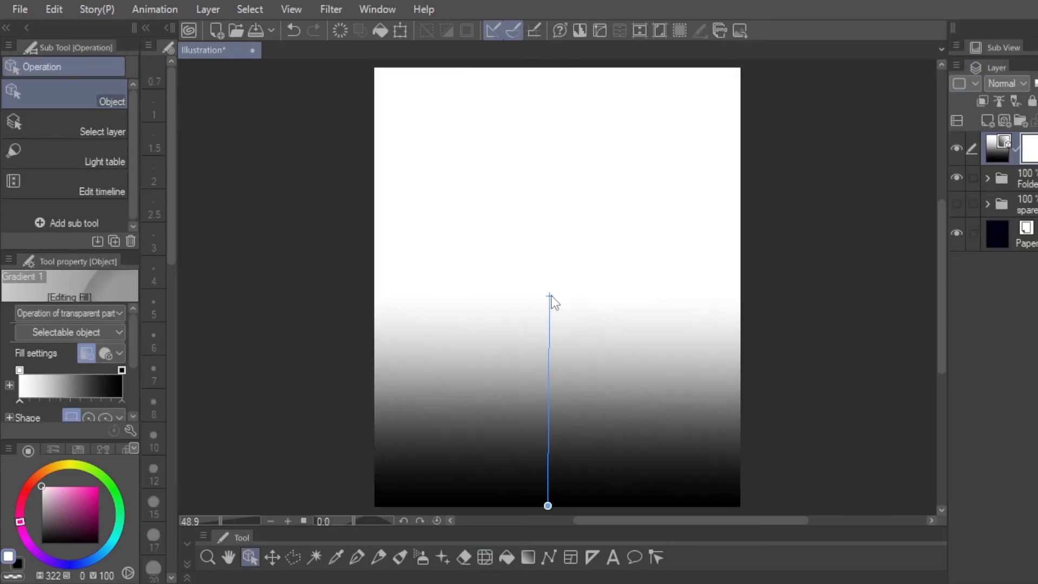
pyautogui.moveTo(550, 295); pyautogui.dragTo(550, 280)
pyautogui.moveTo(548, 489); pyautogui.dragTo(548, 503)
# Step: Apply the Rainbow preset to the gradient, removing its final red node and spreading the remaining color nodes across the ramp
pyautogui.click(130, 430)
pyautogui.click(868, 152)
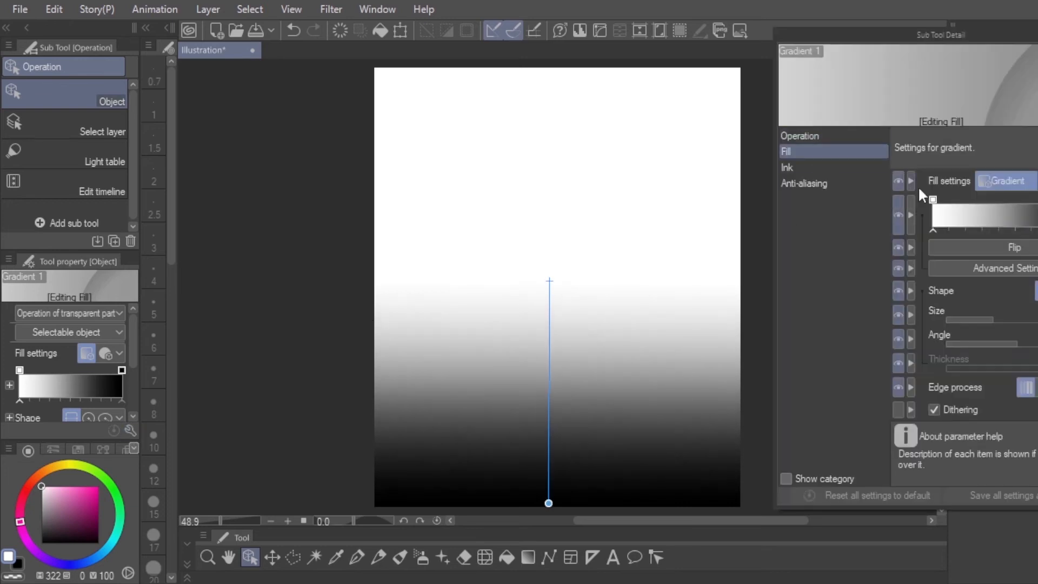
pyautogui.click(1022, 270)
pyautogui.click(865, 250)
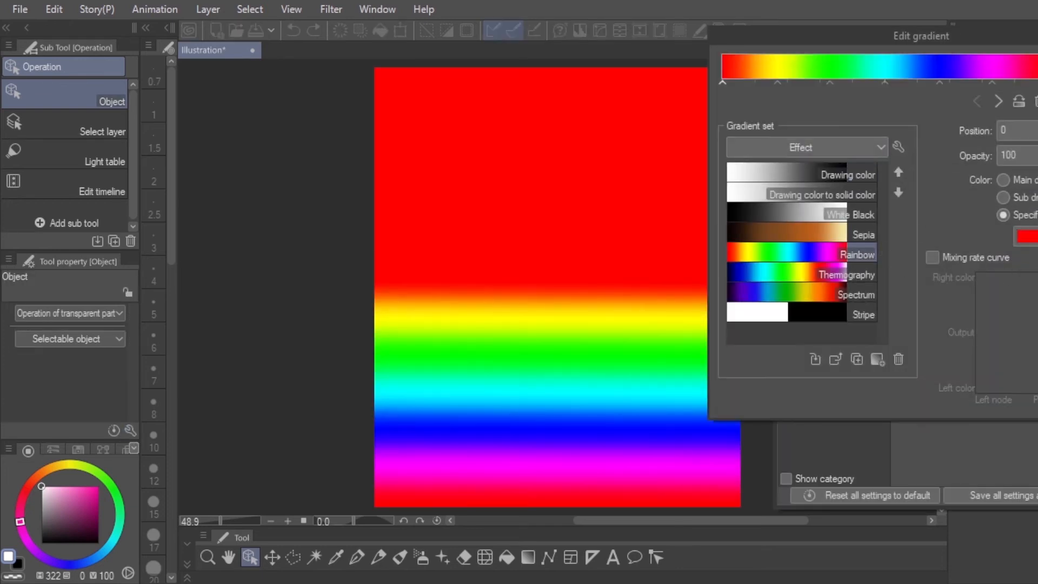
pyautogui.click(1037, 101)
pyautogui.moveTo(992, 83); pyautogui.dragTo(1037, 84)
pyautogui.moveTo(940, 83); pyautogui.dragTo(970, 83)
pyautogui.moveTo(885, 82); pyautogui.dragTo(910, 82)
pyautogui.moveTo(829, 82); pyautogui.dragTo(848, 83)
pyautogui.moveTo(776, 84); pyautogui.dragTo(793, 83)
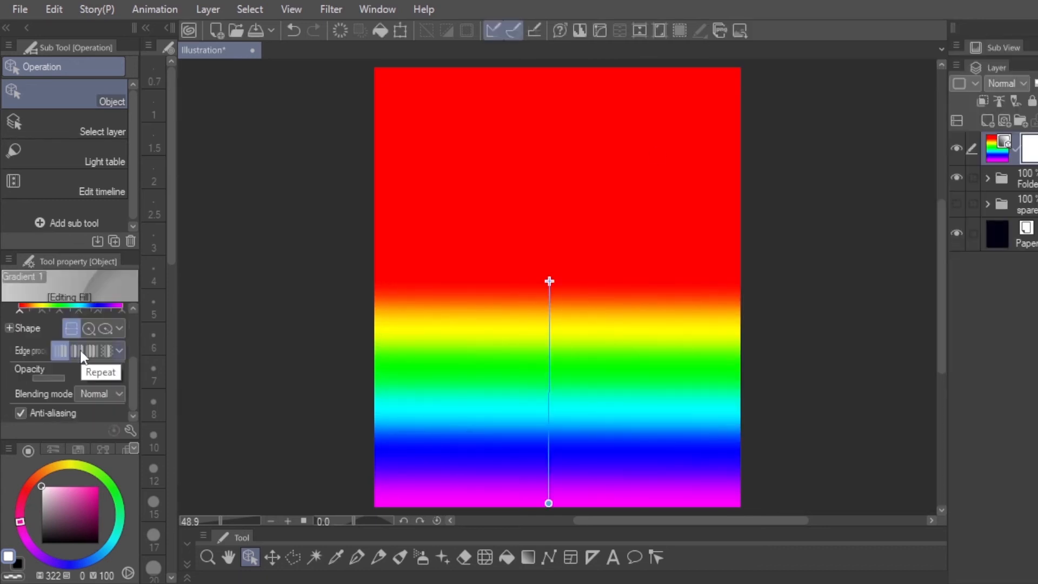
# Step: Mirror the rainbow gradient beyond its ends and clip the gradient layer to the lettering folder below
pyautogui.click(89, 350)
pyautogui.moveTo(550, 281); pyautogui.dragTo(550, 284)
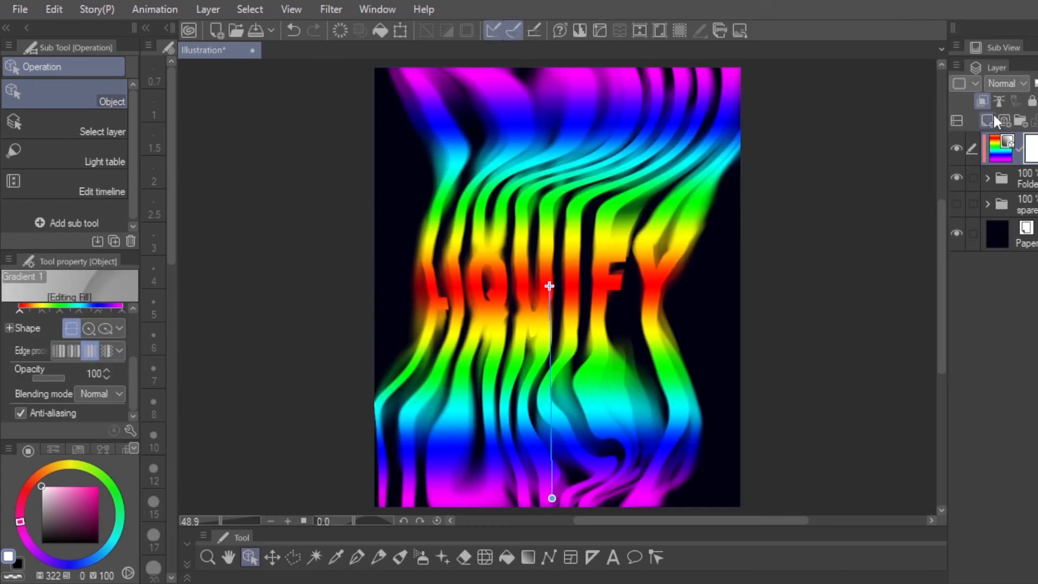
# Step: Add a clipped Hue/Saturation/Luminosity correction layer over the gradient with lower saturation and slightly higher luminosity
pyautogui.rightClick(1000, 147)
pyautogui.click(648, 97)
pyautogui.moveTo(830, 180); pyautogui.dragTo(800, 179)
pyautogui.moveTo(831, 223); pyautogui.dragTo(839, 222)
pyautogui.moveTo(838, 135); pyautogui.dragTo(829, 135)
pyautogui.click(978, 110)
pyautogui.click(1025, 109)
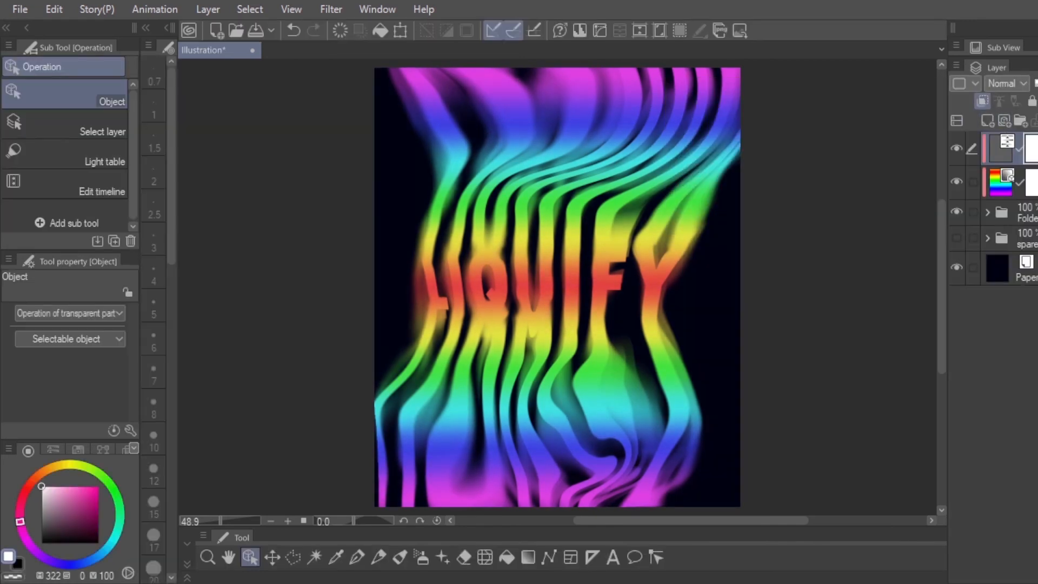
# Step: Move the white top lettering layer out of its folder to above the correction layer
pyautogui.click(987, 212)
pyautogui.click(1007, 241)
pyautogui.moveTo(1006, 241); pyautogui.dragTo(1001, 136)
pyautogui.click(987, 246)
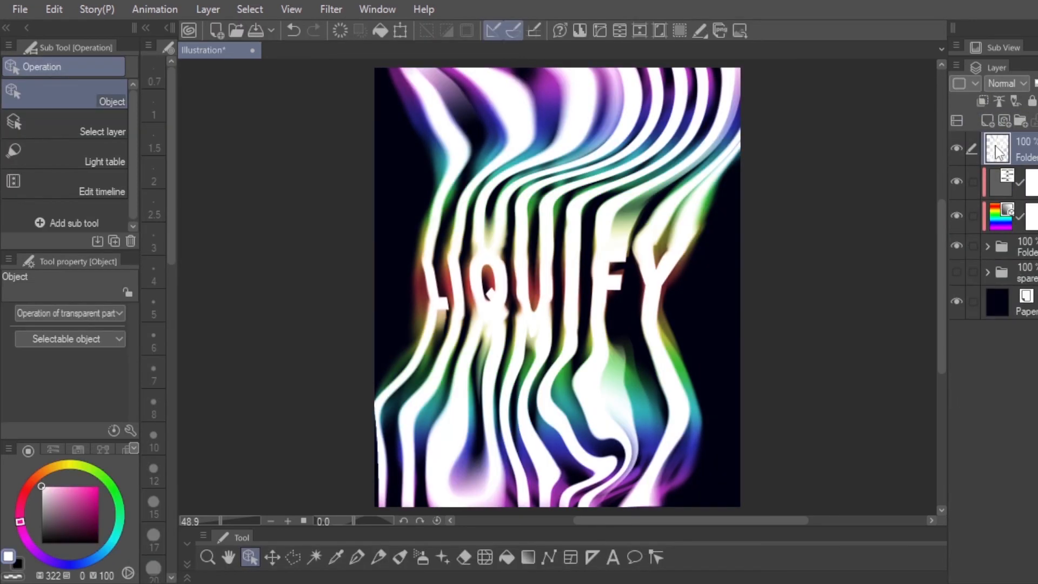
pyautogui.click(328, 10)
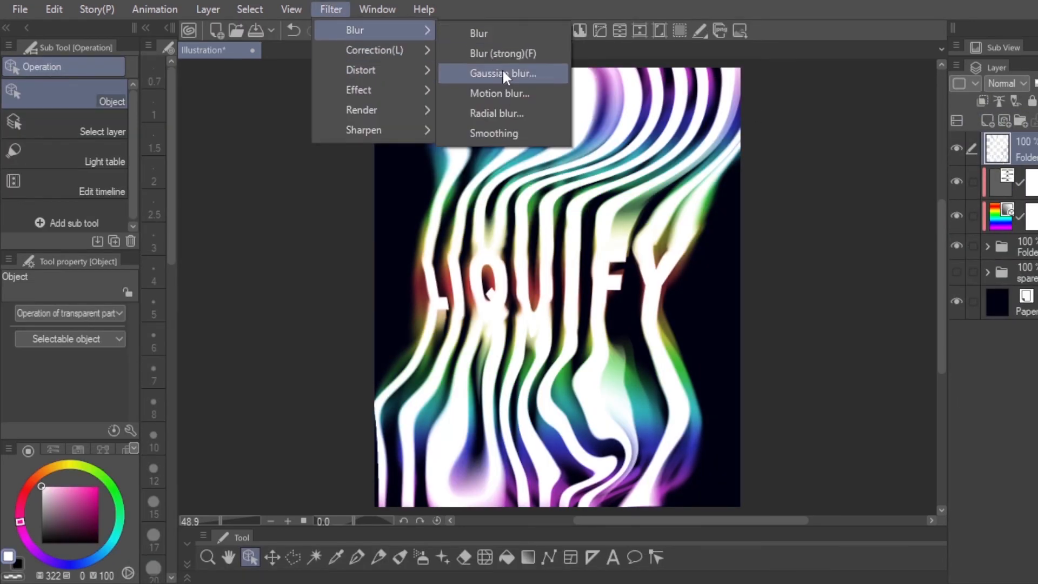
pyautogui.click(501, 70)
pyautogui.click(910, 154)
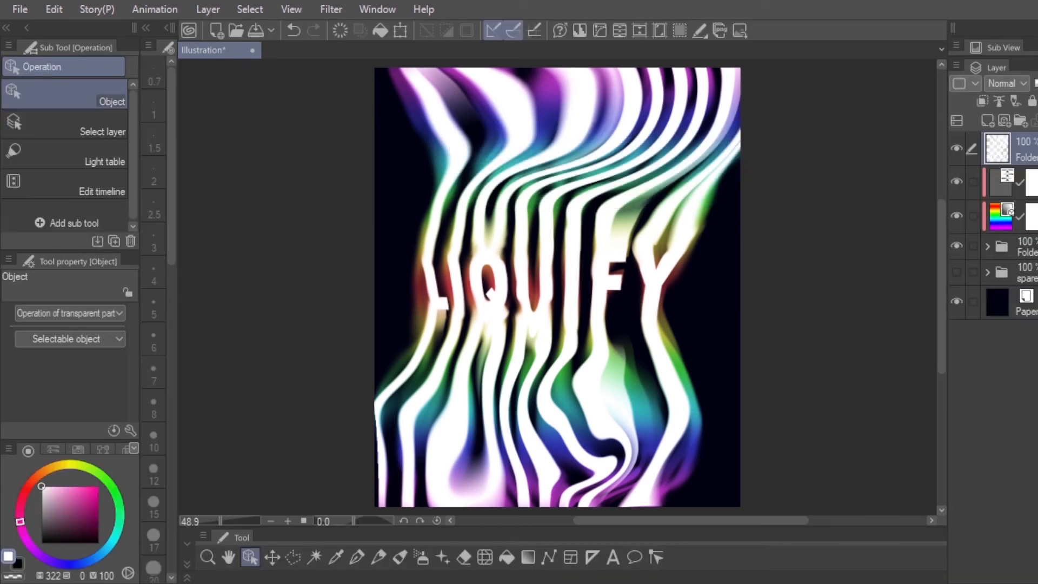
# Step: Apply a Gaussian blur to the white lettering layer above the rainbow gradient
pyautogui.click(343, 10)
pyautogui.click(503, 71)
pyautogui.moveTo(576, 182); pyautogui.dragTo(536, 180)
pyautogui.click(892, 157)
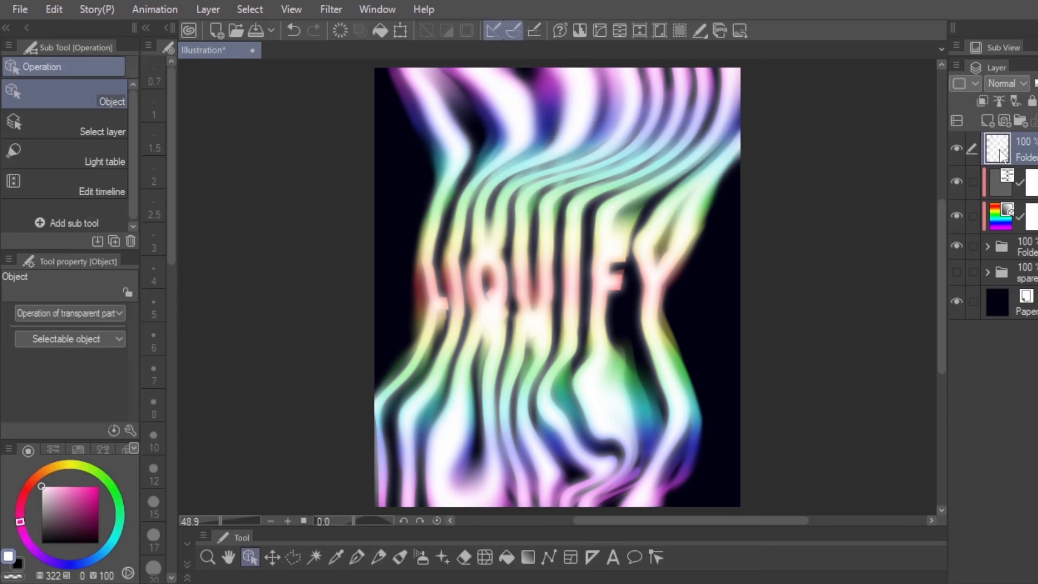
# Step: Duplicate the blurred white lettering layer and hide the upper copy
pyautogui.moveTo(1032, 133); pyautogui.dragTo(1031, 134)
pyautogui.click(959, 148)
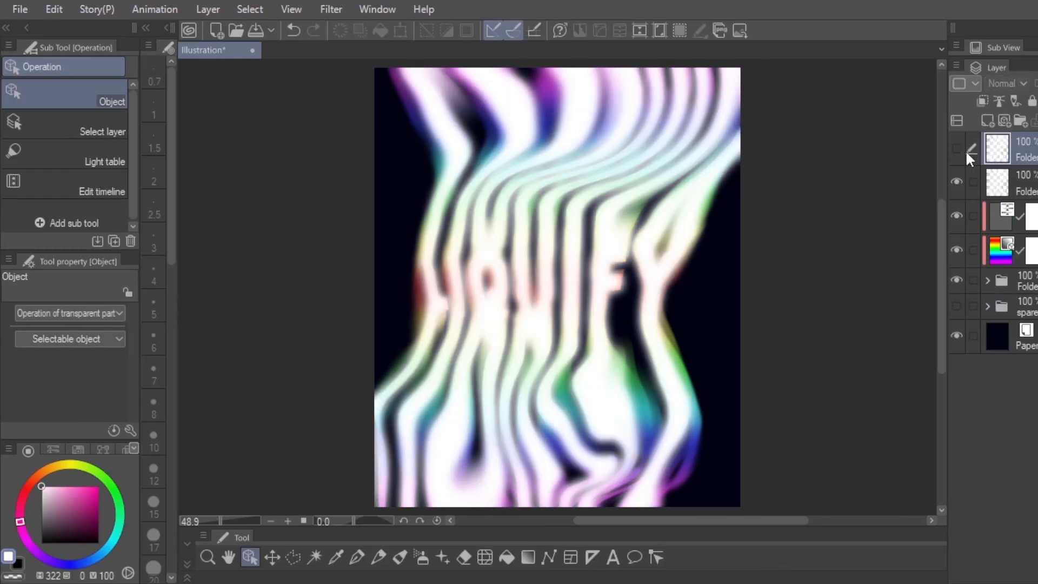
# Step: Recolor the lower blurred lettering copy pink (H 330, S 54, V 100) and set its blending mode to Vivid light
pyautogui.click(1017, 183)
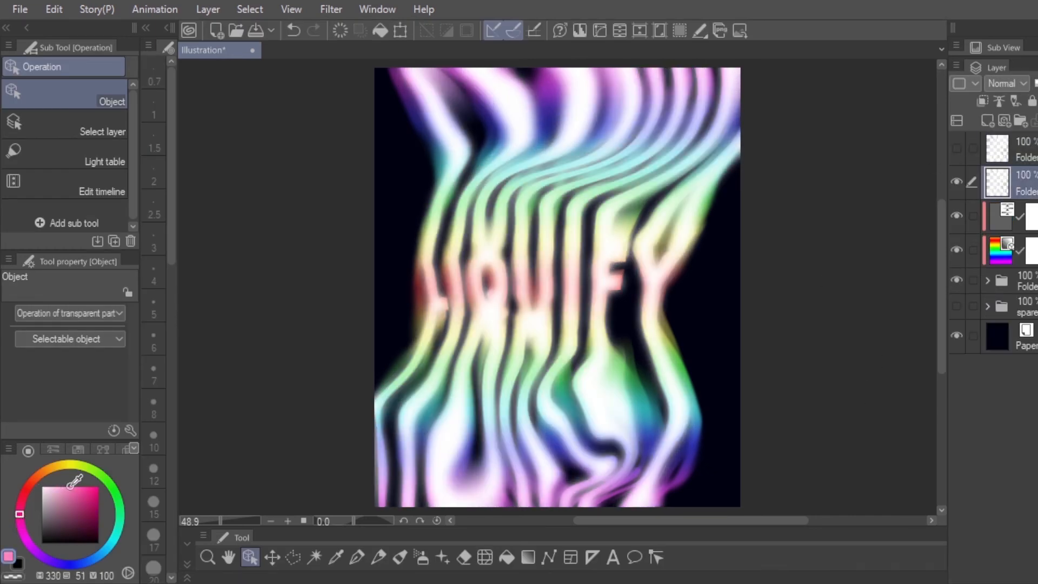
pyautogui.click(699, 31)
pyautogui.click(1013, 84)
pyautogui.click(1029, 325)
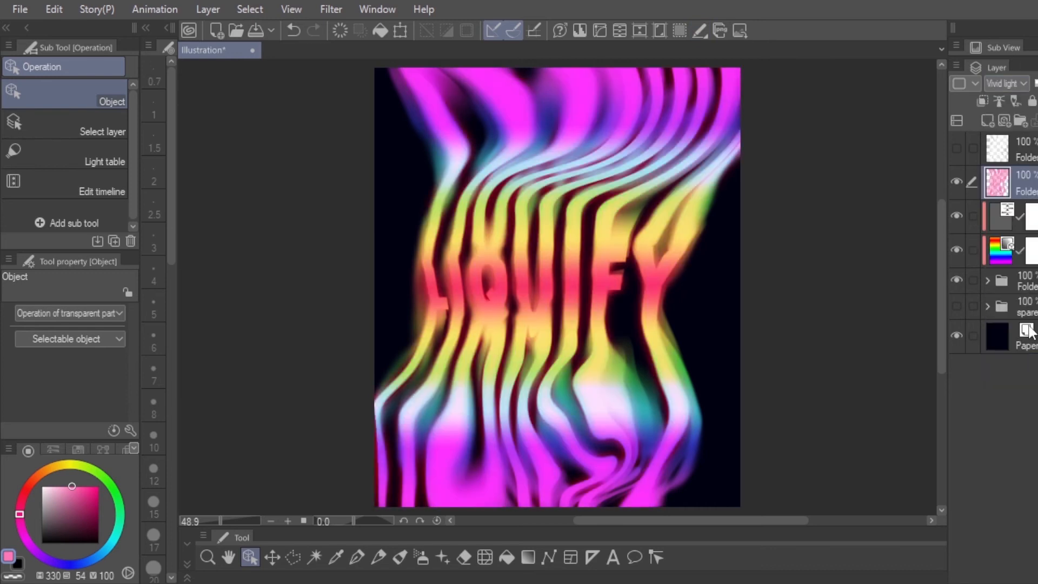
# Step: Show the upper blurred lettering copy and set its blending mode to Overlay
pyautogui.click(1019, 149)
pyautogui.click(957, 149)
pyautogui.click(1007, 83)
pyautogui.click(1003, 294)
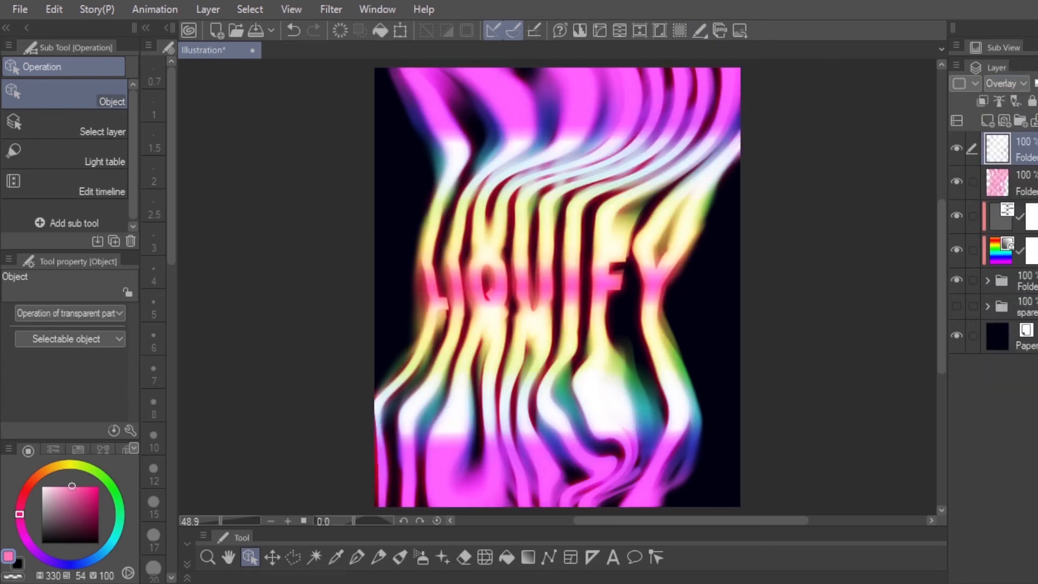
pyautogui.click(1016, 150)
pyautogui.click(485, 557)
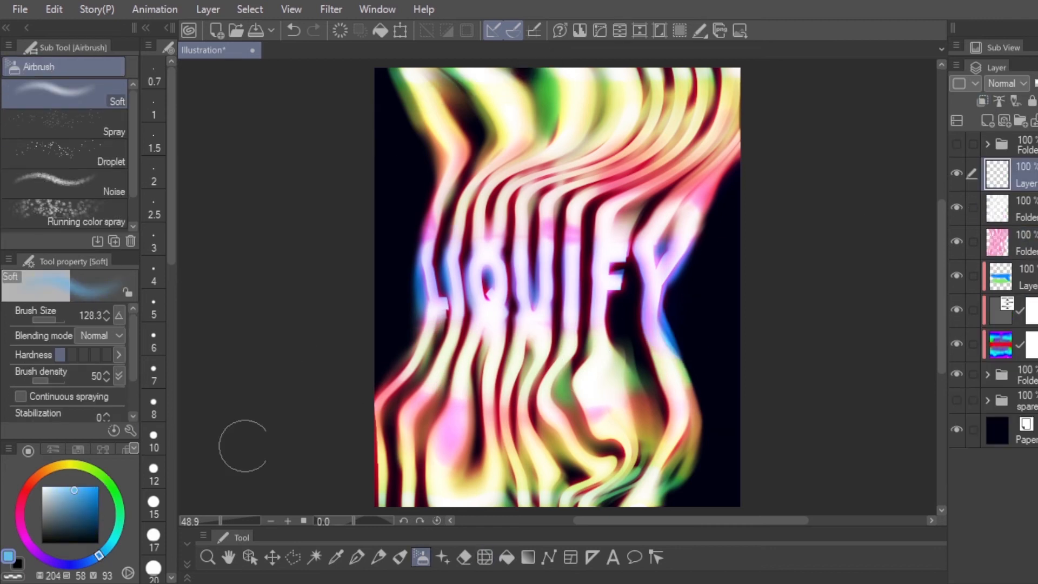
# Step: Airbrush soft blue streaks across the lettering and shift their hue toward purple with Hue/Saturation/Luminosity
pyautogui.moveTo(424, 394); pyautogui.dragTo(736, 386)
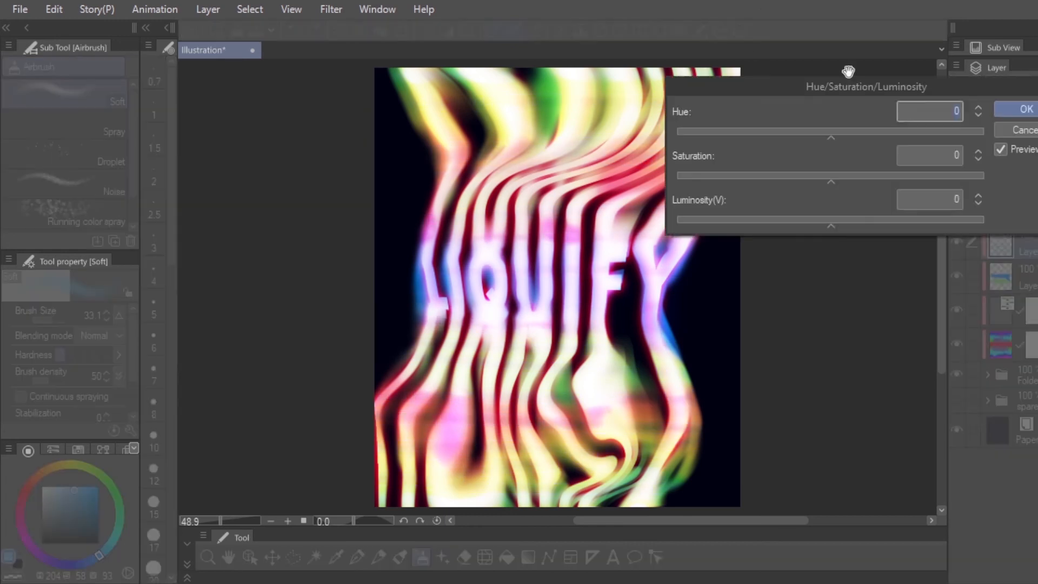
pyautogui.moveTo(832, 131); pyautogui.dragTo(871, 135)
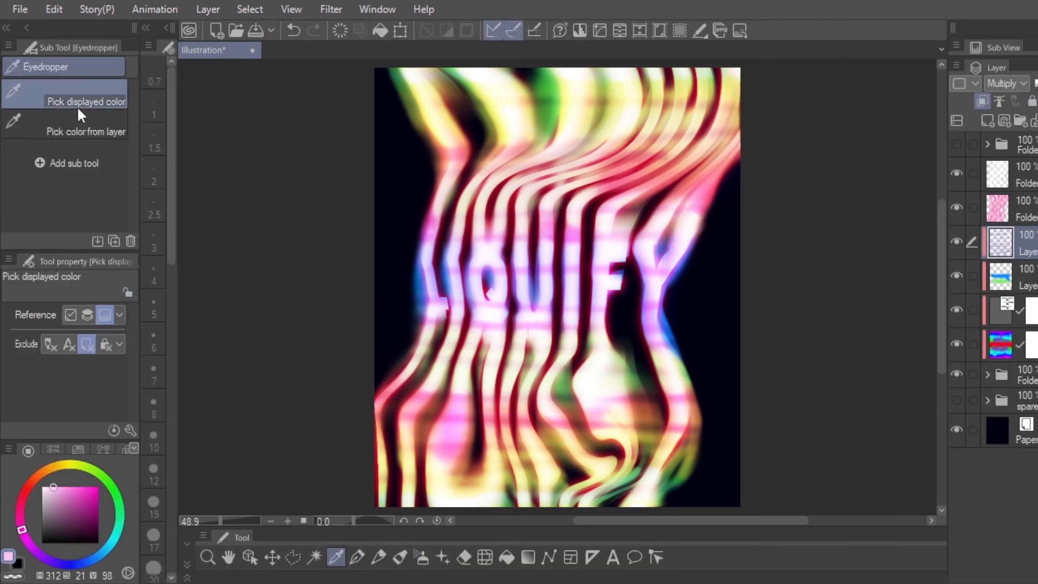
# Step: Smear the purple streaks on the clipped Multiply layer with long strokes across the lettering
pyautogui.click(422, 556)
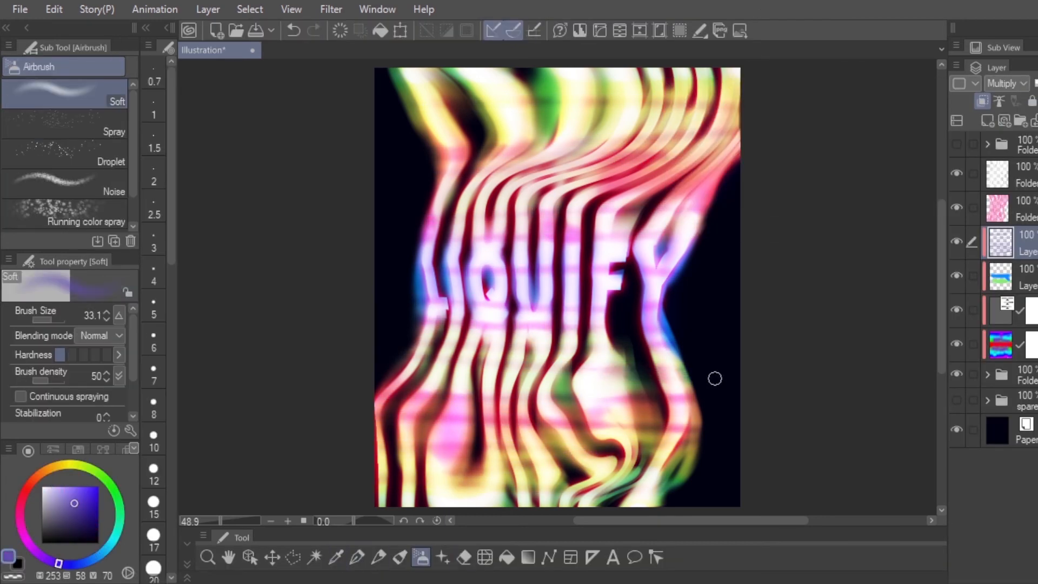
pyautogui.press('j')
pyautogui.moveTo(760, 125)
pyautogui.mouseDown()
pyautogui.moveTo(412, 348)
pyautogui.moveTo(404, 472)
pyautogui.mouseUp()
pyautogui.moveTo(671, 404); pyautogui.dragTo(567, 433)
# Step: Airbrush more purple strokes over the lower lettering and smudge them with the Finger tip blender at size 134.9
pyautogui.click(421, 557)
pyautogui.moveTo(626, 415); pyautogui.dragTo(713, 404)
pyautogui.press('j')
pyautogui.click(422, 556)
pyautogui.moveTo(616, 281)
pyautogui.mouseDown()
pyautogui.moveTo(558, 278)
pyautogui.moveTo(551, 287)
pyautogui.moveTo(662, 284)
pyautogui.moveTo(437, 474)
pyautogui.mouseUp()
pyautogui.press('j')
pyautogui.press('j')
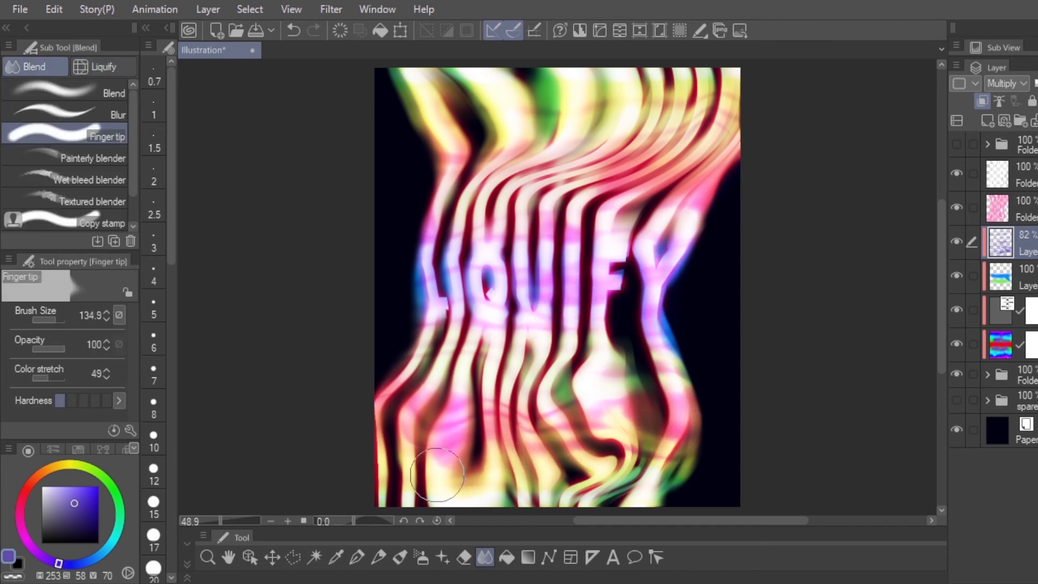
# Step: Warp the purple streaks on the Multiply layer with Liquify at brush size 170.5 and undo the last distortion
pyautogui.press('j')
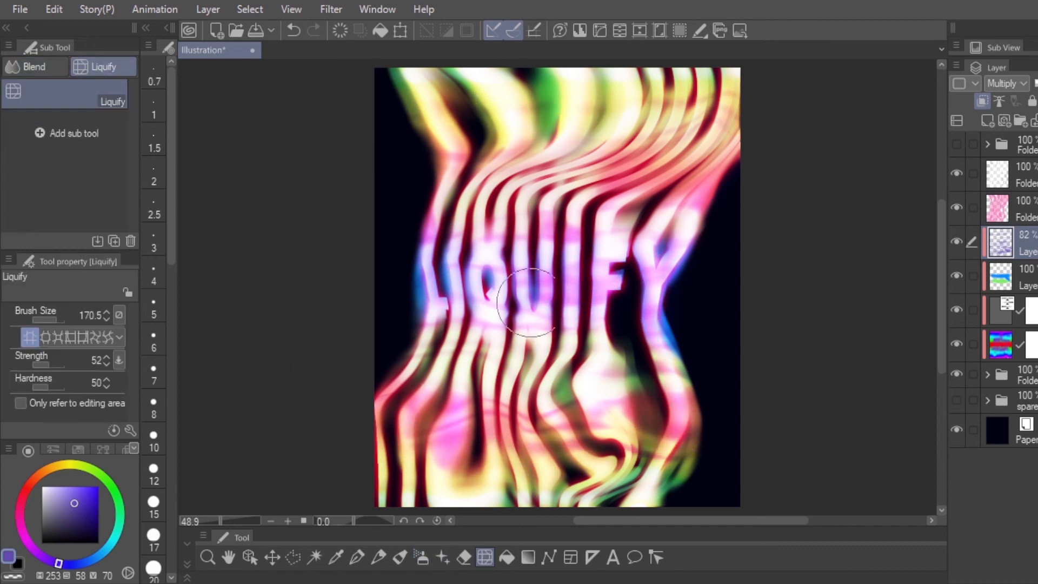
pyautogui.hotkey('ctrl', 'z')
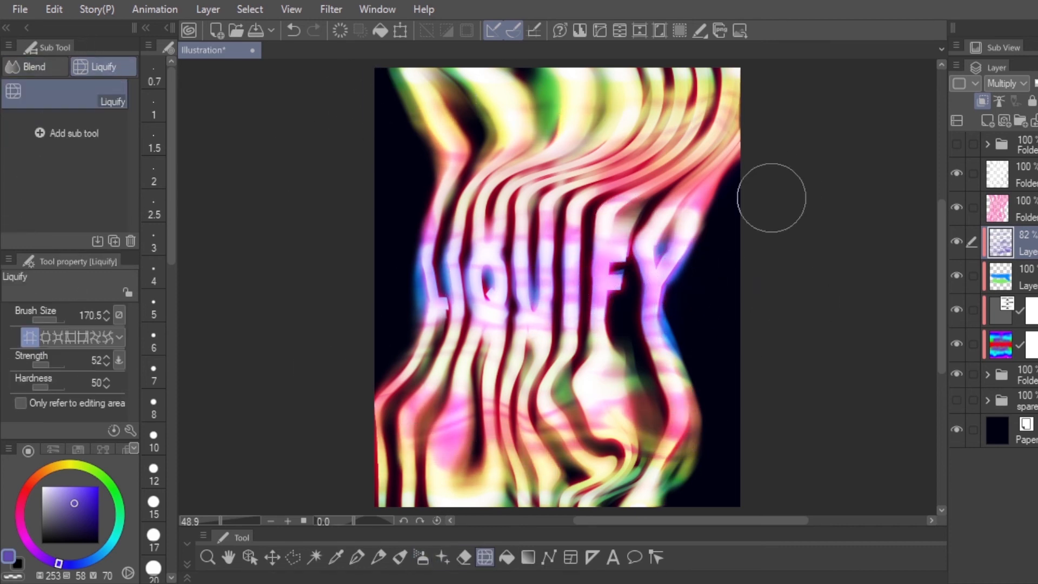
pyautogui.press('b')
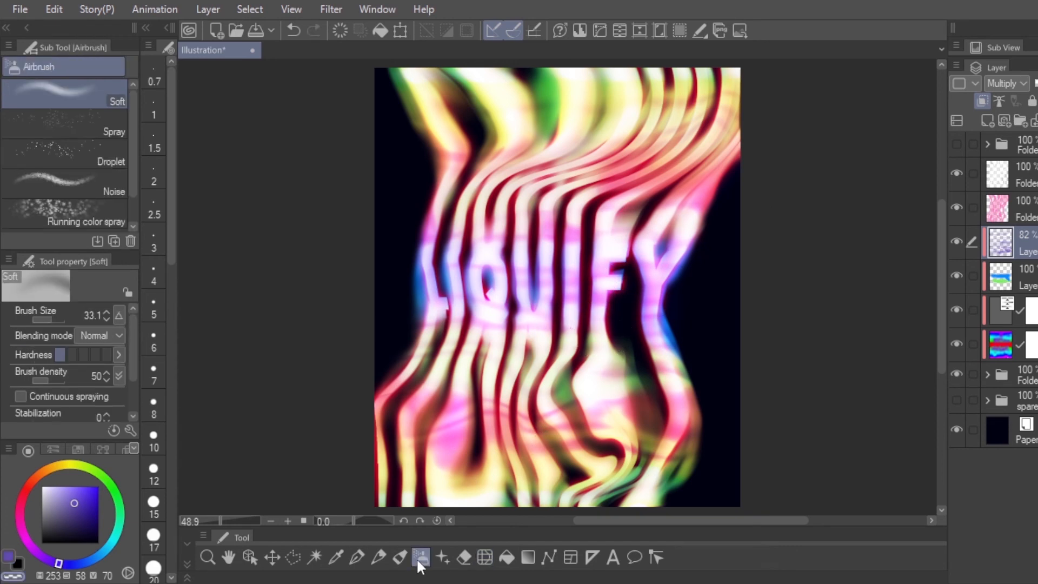
pyautogui.click(484, 557)
# Step: Show the texture folder above the artwork together with its nested texture folder
pyautogui.click(988, 144)
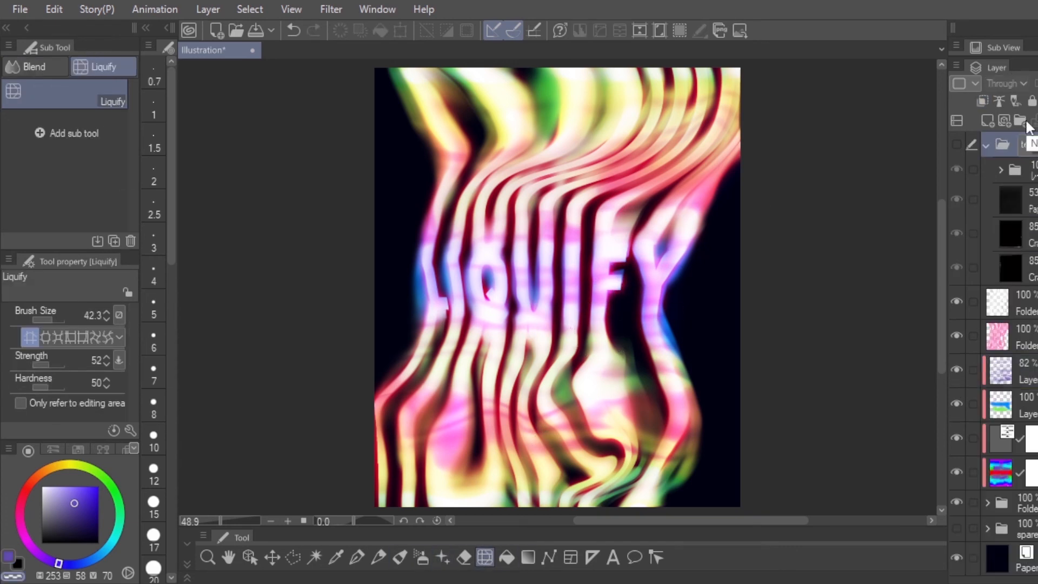
pyautogui.click(1000, 169)
pyautogui.click(1023, 233)
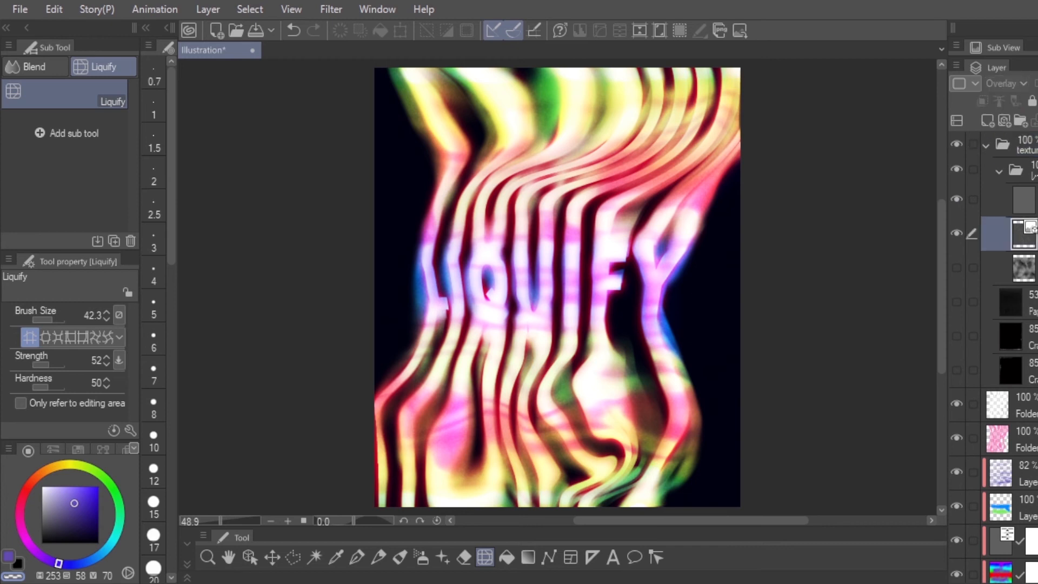
pyautogui.click(998, 171)
pyautogui.click(956, 169)
pyautogui.click(956, 170)
# Step: Show the Screen-mode texture layer and the two dark texture layers beneath it in the texture folder
pyautogui.click(1010, 200)
pyautogui.click(956, 199)
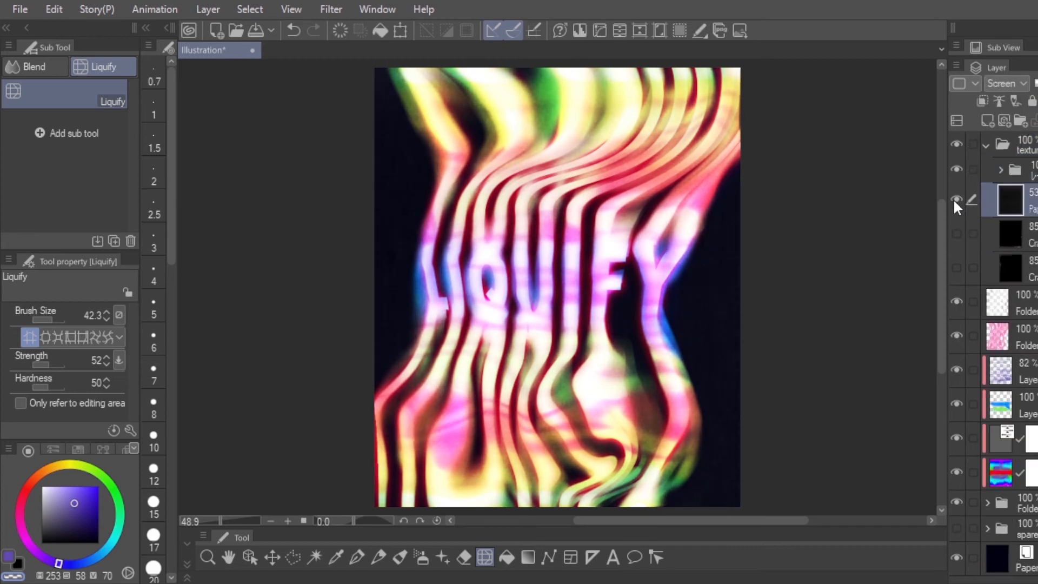
pyautogui.click(956, 233)
pyautogui.click(956, 268)
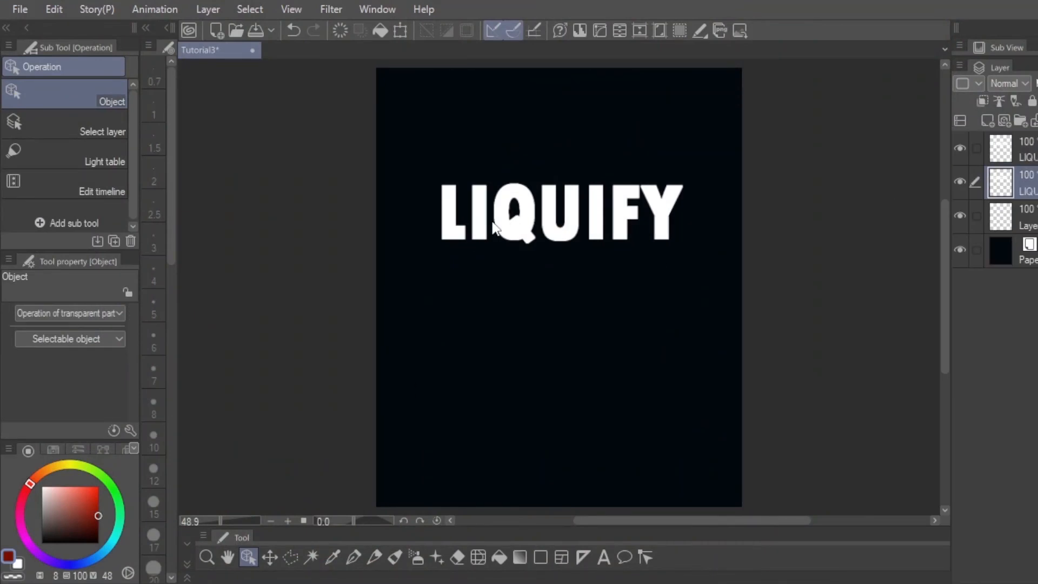
# Step: In the Tutorial3 file, paint the Q and F openings of the middle LIQUIFY layer white with the Milli pen, undoing the last stroke
pyautogui.press('p')
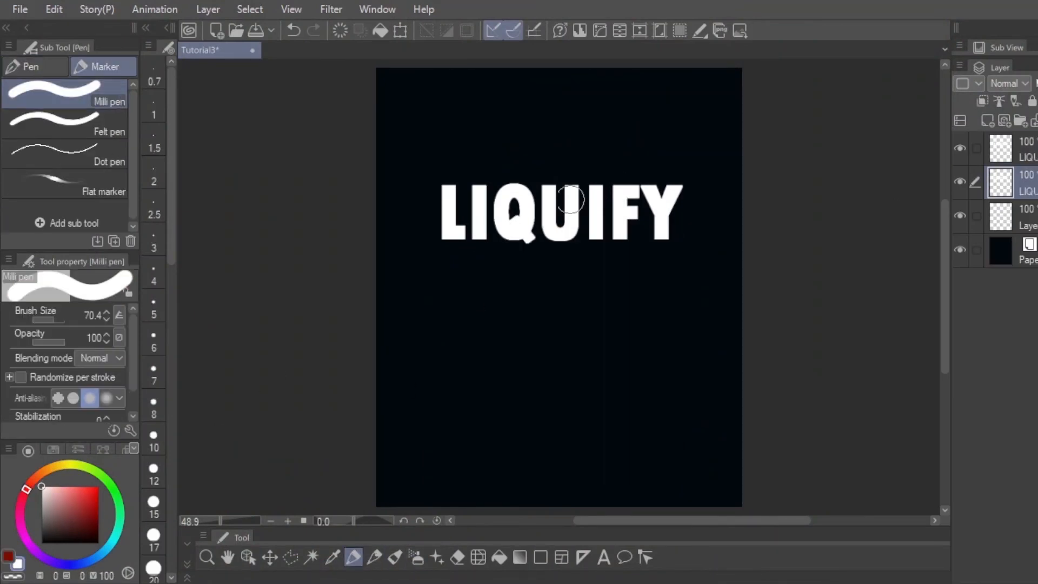
pyautogui.hotkey('ctrl', 'alt', '0')
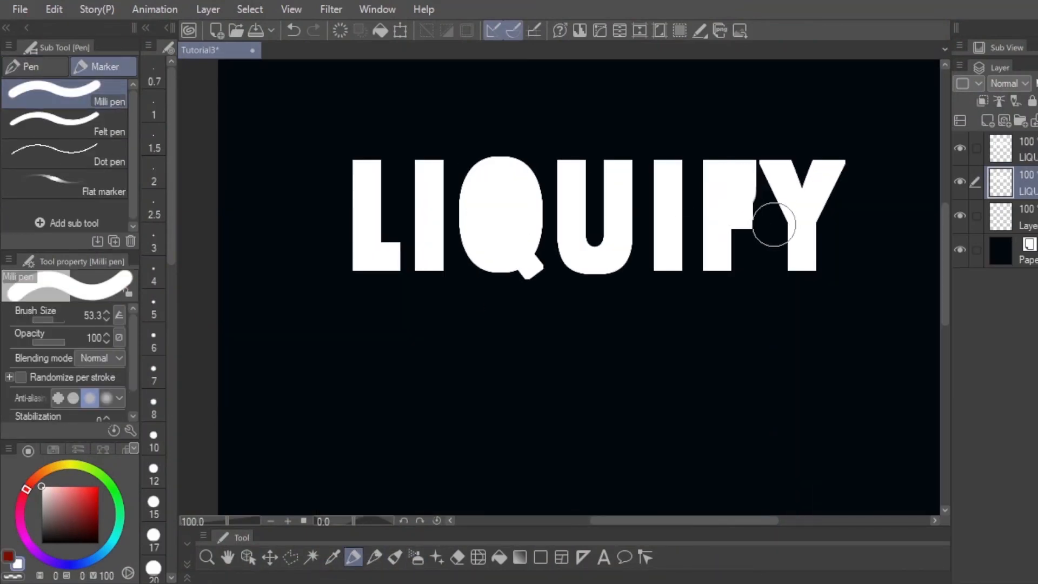
pyautogui.hotkey('ctrl', 'z')
# Step: Stretch the L and the first I down into long drips with Liquify at brush size 55.8, strength 95 and hardness 39
pyautogui.press('j')
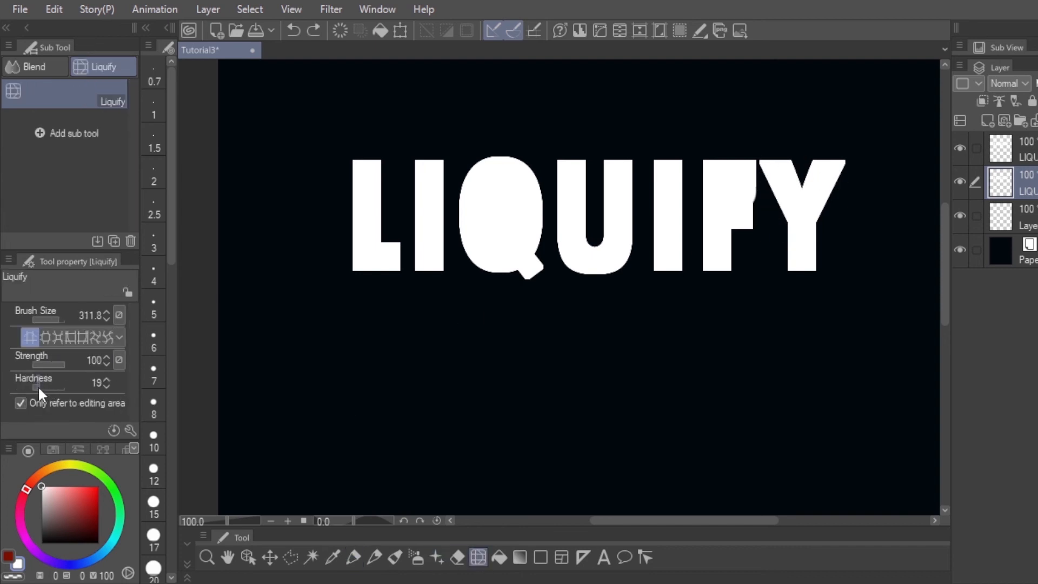
pyautogui.press('[')
pyautogui.moveTo(374, 203); pyautogui.dragTo(375, 310)
pyautogui.hotkey('ctrl', 'z')
pyautogui.scroll(-5, 364, 245)
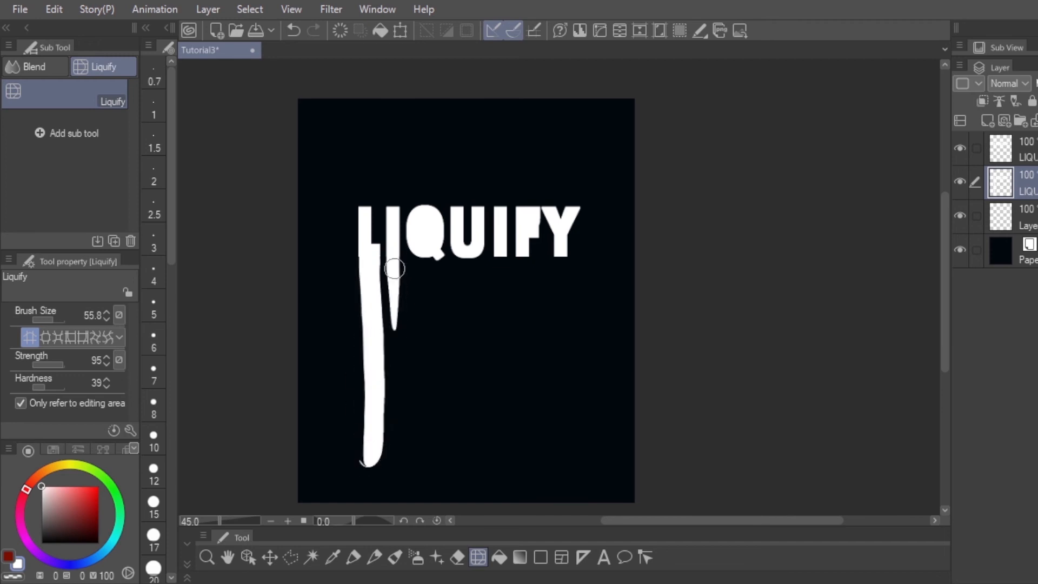
pyautogui.moveTo(395, 307); pyautogui.dragTo(396, 368)
pyautogui.scroll(3, 420, 215)
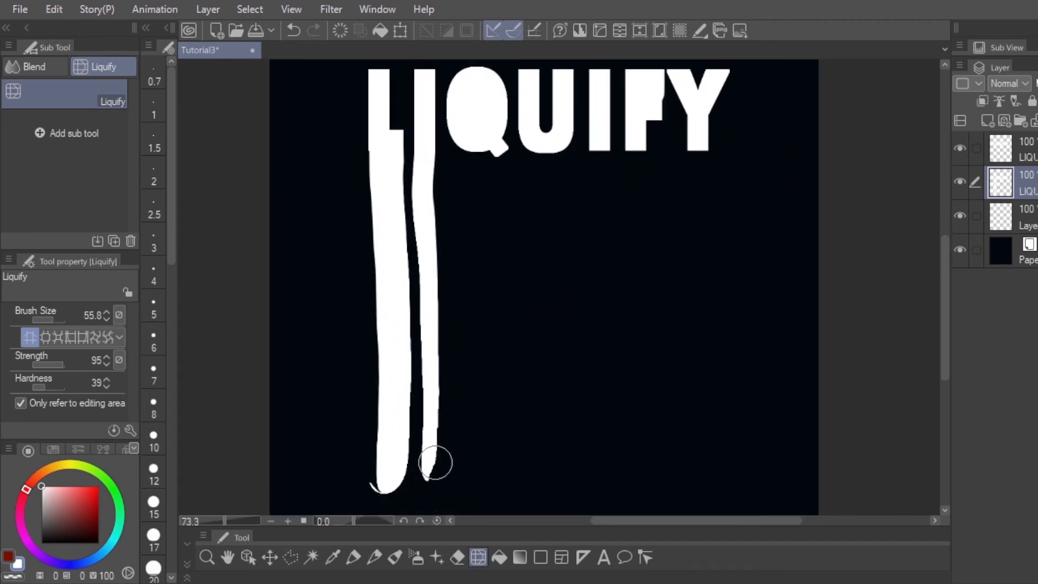
# Step: Stretch the Q, U, second I and F down into long drips with Liquify at brush size 60.9
pyautogui.moveTo(480, 159); pyautogui.dragTo(483, 440)
pyautogui.moveTo(545, 157); pyautogui.dragTo(536, 268)
pyautogui.moveTo(533, 176)
pyautogui.mouseDown()
pyautogui.moveTo(540, 433)
pyautogui.moveTo(538, 414)
pyautogui.mouseUp()
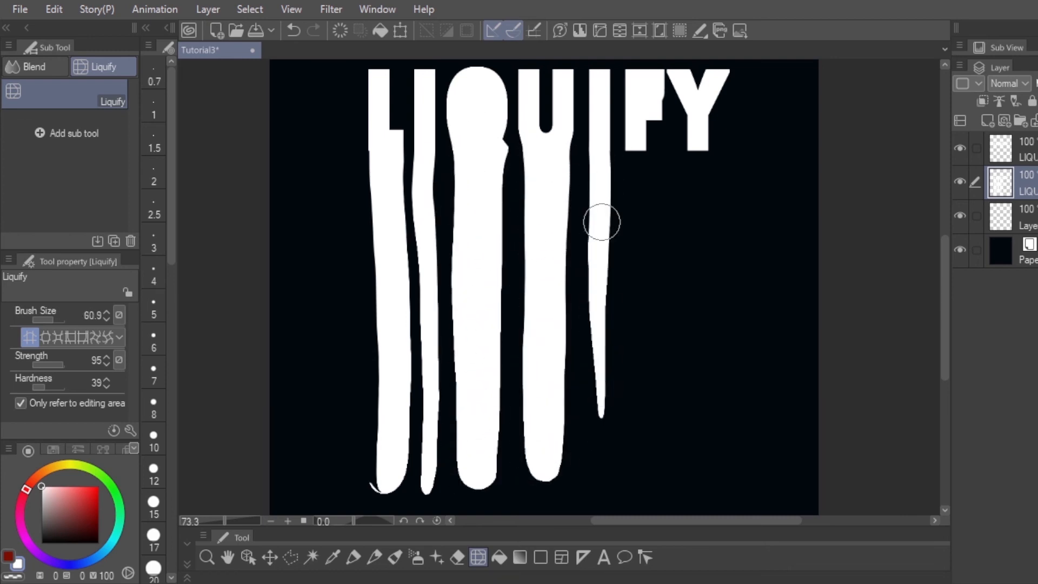
pyautogui.moveTo(646, 174); pyautogui.dragTo(648, 383)
# Step: Fill the notch of the Y with the Milli pen at size 29.3 and stretch the Y into a long Liquify drip
pyautogui.click(353, 557)
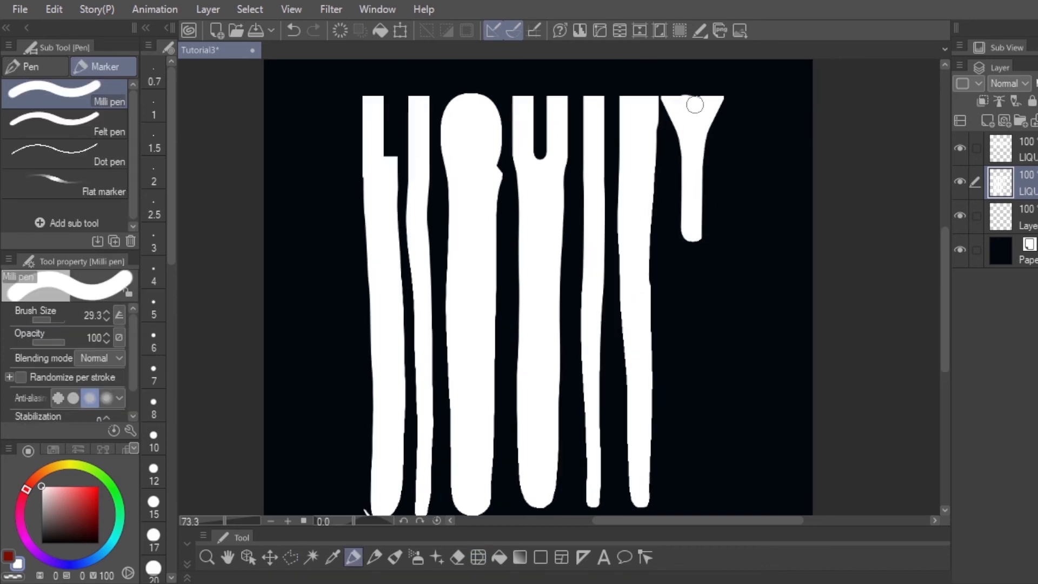
pyautogui.click(477, 557)
pyautogui.moveTo(686, 127)
pyautogui.mouseDown()
pyautogui.moveTo(699, 180)
pyautogui.moveTo(688, 412)
pyautogui.moveTo(656, 423)
pyautogui.mouseUp()
pyautogui.scroll(-1, 723, 441)
# Step: Show the top LIQUIFY lettering layer and recolor the drip layer beneath it light grey
pyautogui.click(960, 149)
pyautogui.click(700, 31)
# Step: Mark the L and first I drips with the Selection pen at size 80 and cut and paste each onto its own layer
pyautogui.click(291, 558)
pyautogui.click(70, 178)
pyautogui.moveTo(360, 152); pyautogui.dragTo(366, 457)
pyautogui.click(405, 502)
pyautogui.moveTo(389, 144); pyautogui.dragTo(396, 449)
pyautogui.click(435, 496)
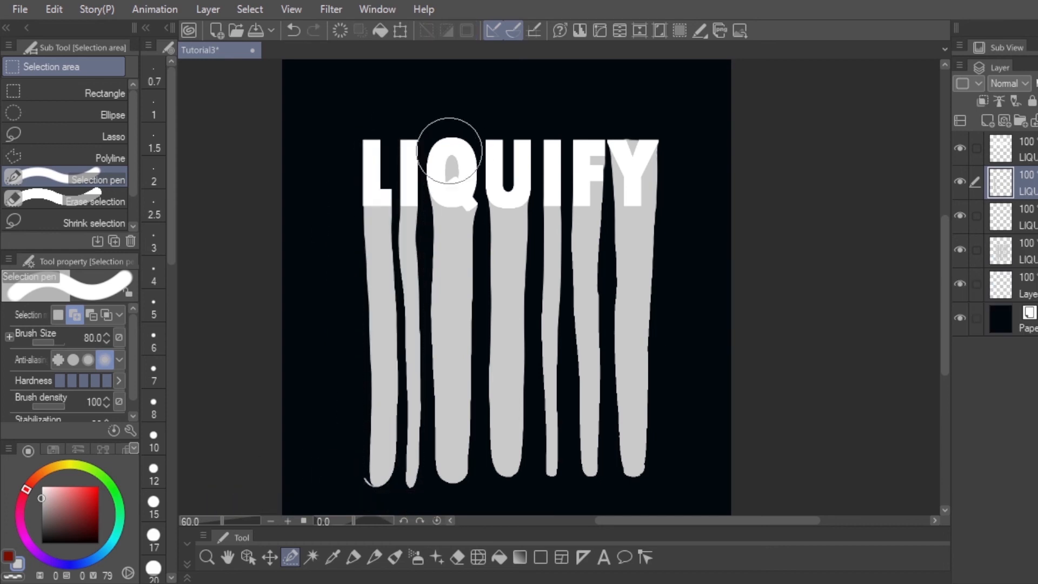
pyautogui.hotkey('ctrl', 'z')
pyautogui.click(1001, 217)
pyautogui.click(410, 501)
# Step: Set the Selection pen to new selections, then cut and paste the Q and U drips onto their own layers, hiding the finished ones
pyautogui.click(57, 315)
pyautogui.moveTo(449, 145); pyautogui.dragTo(450, 458)
pyautogui.click(467, 502)
pyautogui.click(960, 250)
pyautogui.moveTo(503, 148); pyautogui.dragTo(502, 454)
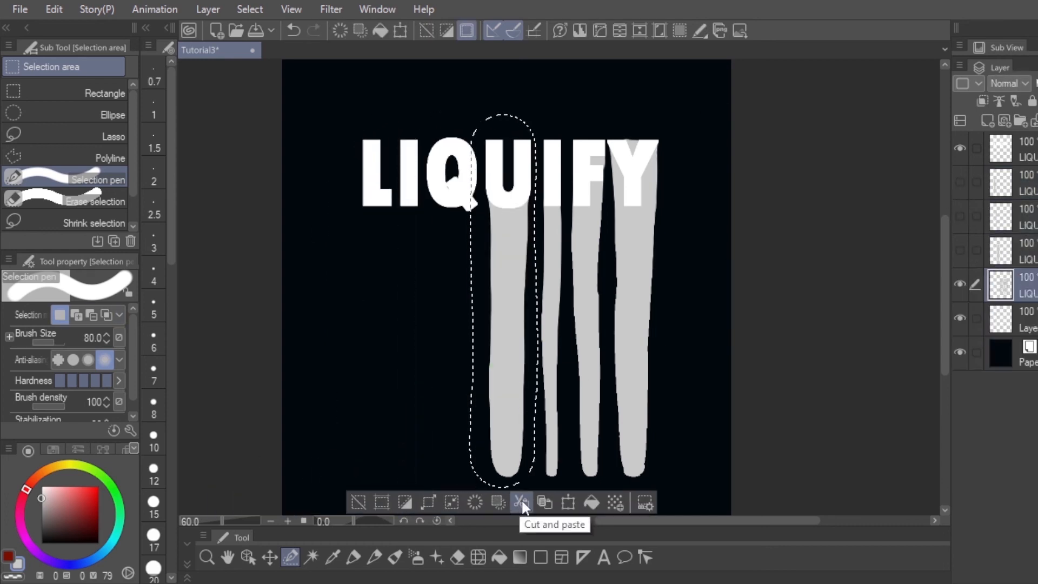
pyautogui.click(520, 502)
# Step: Cut and paste the second I and F drips onto their own hidden layers and select the remaining Y drip layer
pyautogui.click(960, 284)
pyautogui.click(1000, 318)
pyautogui.moveTo(531, 148); pyautogui.dragTo(533, 441)
pyautogui.click(550, 502)
pyautogui.click(960, 319)
pyautogui.click(1000, 352)
pyautogui.moveTo(573, 148); pyautogui.dragTo(575, 454)
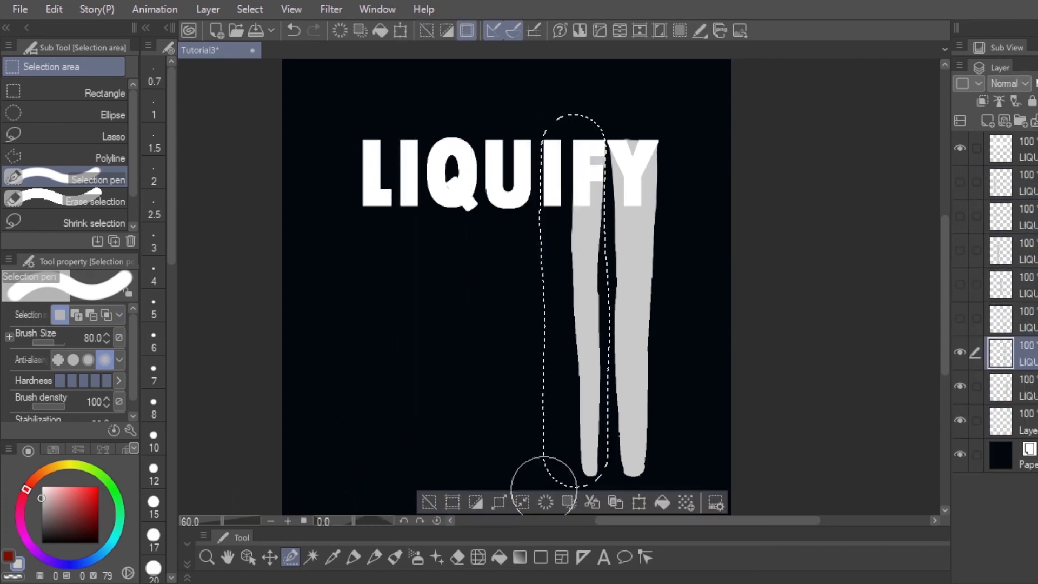
pyautogui.click(596, 503)
pyautogui.click(959, 352)
pyautogui.click(1000, 386)
# Step: Select all the separated drip layers together and give the layer list more room
pyautogui.keyDown('shift'); pyautogui.click(1001, 182); pyautogui.keyUp('shift')
pyautogui.moveTo(999, 68); pyautogui.dragTo(835, 85)
pyautogui.moveTo(897, 72); pyautogui.dragTo(883, 38)
pyautogui.moveTo(873, 562); pyautogui.dragTo(872, 473)
pyautogui.moveTo(877, 37)
pyautogui.mouseDown()
pyautogui.moveTo(694, 53)
pyautogui.moveTo(1035, 47)
pyautogui.mouseUp()
# Step: Fill the Y drip with an elliptical foreground-to-background gradient from light grey to black, redrawing it once
pyautogui.click(1001, 368)
pyautogui.click(520, 557)
pyautogui.click(43, 541)
pyautogui.click(8, 555)
pyautogui.click(41, 498)
pyautogui.moveTo(636, 252); pyautogui.dragTo(648, 461)
pyautogui.hotkey('ctrl', 'z')
pyautogui.moveTo(635, 166); pyautogui.dragTo(653, 448)
# Step: Show the F and second I drip layers and fill each with the light grey to black elliptical gradient
pyautogui.click(960, 333)
pyautogui.click(1000, 333)
pyautogui.moveTo(592, 168); pyautogui.dragTo(605, 440)
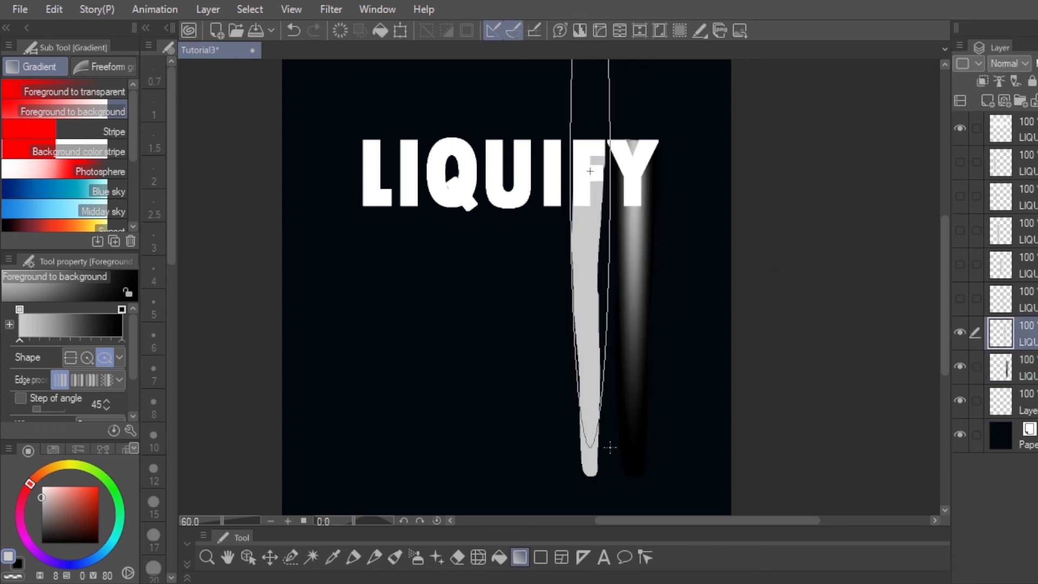
pyautogui.click(960, 298)
pyautogui.click(1000, 299)
pyautogui.moveTo(551, 179); pyautogui.dragTo(561, 433)
pyautogui.hotkey('ctrl', 'z')
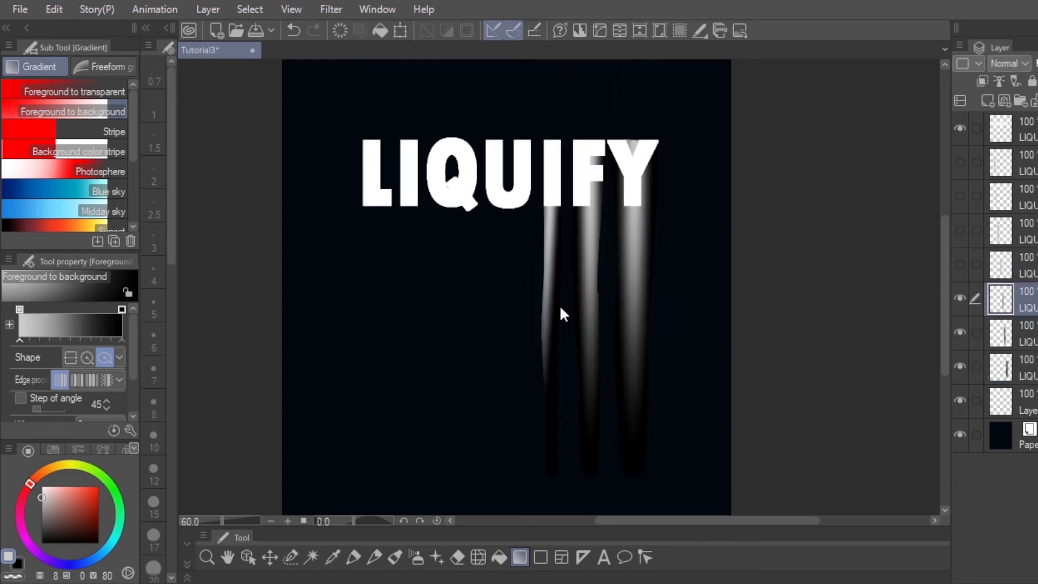
# Step: Show the U and Q drip layers and shade each with the light grey to black elliptical gradient
pyautogui.click(959, 265)
pyautogui.click(1000, 265)
pyautogui.moveTo(510, 203); pyautogui.dragTo(529, 404)
pyautogui.click(960, 231)
pyautogui.click(1001, 231)
pyautogui.moveTo(453, 171); pyautogui.dragTo(474, 427)
# Step: Show the first I and L drip layers and shade each with the light grey to black elliptical gradient
pyautogui.click(961, 196)
pyautogui.click(1001, 197)
pyautogui.moveTo(412, 194); pyautogui.dragTo(425, 439)
pyautogui.click(961, 162)
pyautogui.click(1002, 162)
pyautogui.moveTo(375, 203); pyautogui.dragTo(417, 452)
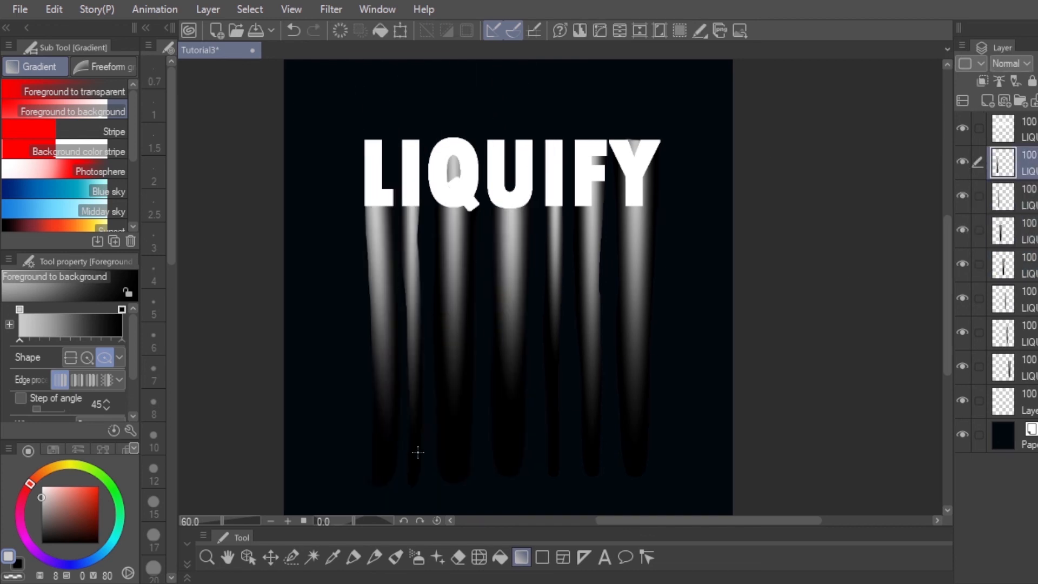
# Step: Group the drip layers into a spare folder without the empty layer, and keep a merged single-layer copy above it
pyautogui.keyDown('shift'); pyautogui.click(1003, 367); pyautogui.keyUp('shift')
pyautogui.hotkey('ctrl', 'g')
pyautogui.click(993, 159)
pyautogui.click(1002, 187)
pyautogui.press('Delete')
pyautogui.click(1020, 101)
pyautogui.doubleClick(1030, 190)
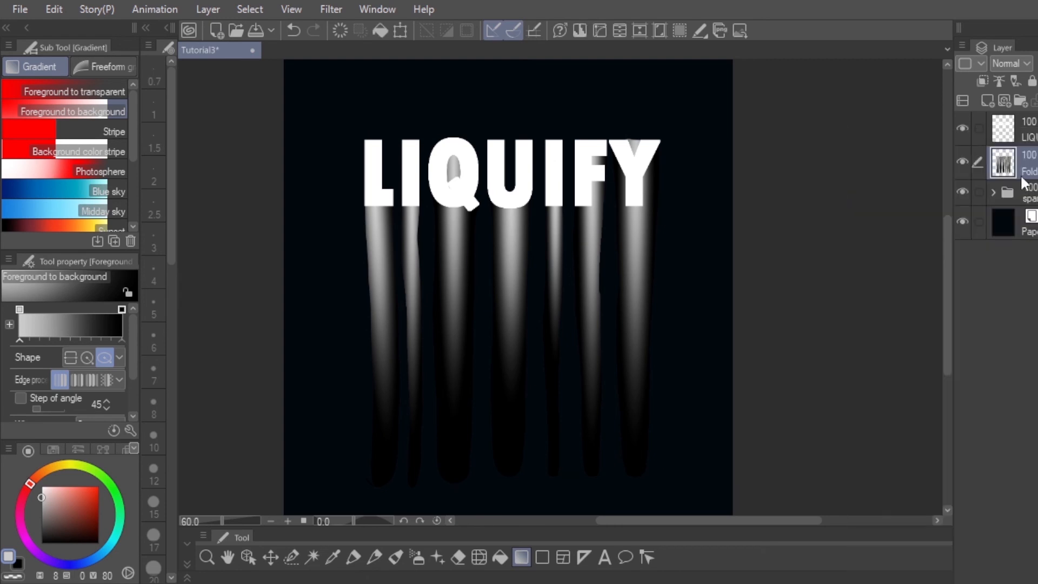
# Step: Warp the merged drips into wavy streams down to the canvas edge with Liquify at strength 57 and hardness 31
pyautogui.press('j')
pyautogui.moveTo(510, 220)
pyautogui.mouseDown()
pyautogui.moveTo(398, 274)
pyautogui.moveTo(636, 381)
pyautogui.mouseUp()
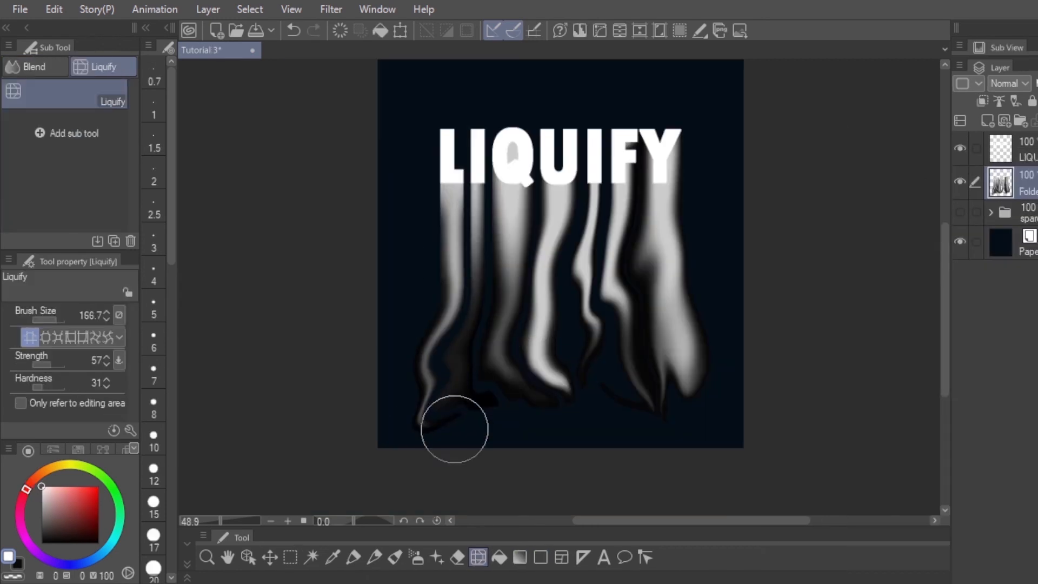
pyautogui.moveTo(453, 428); pyautogui.dragTo(632, 460)
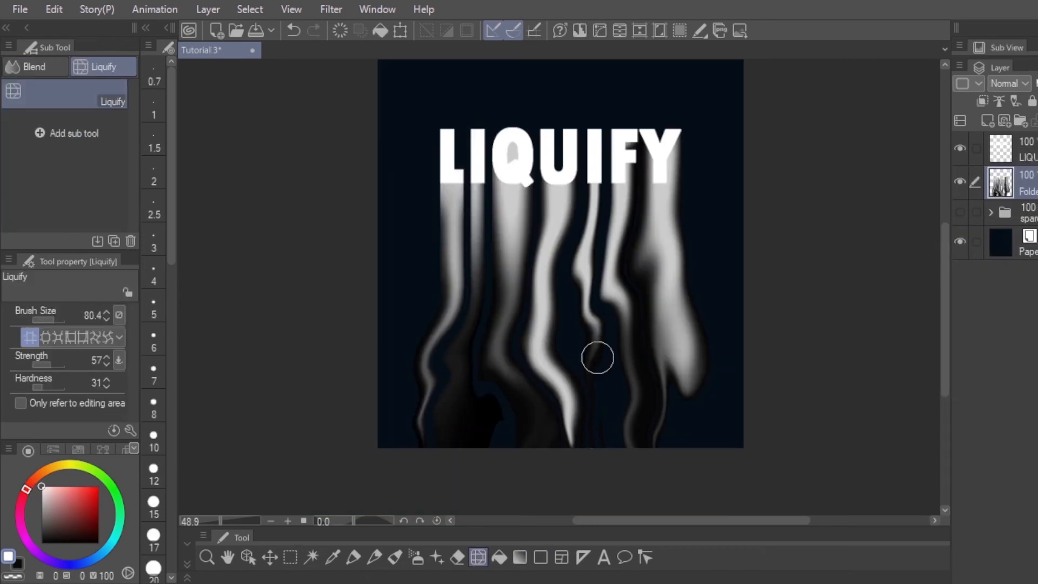
pyautogui.moveTo(669, 207)
pyautogui.mouseDown()
pyautogui.moveTo(699, 324)
pyautogui.moveTo(725, 356)
pyautogui.moveTo(694, 429)
pyautogui.mouseUp()
# Step: Swirl the outer drips with Liquify's twirl mode at size 85.7, then push the streams sideways and undo the last push
pyautogui.click(92, 337)
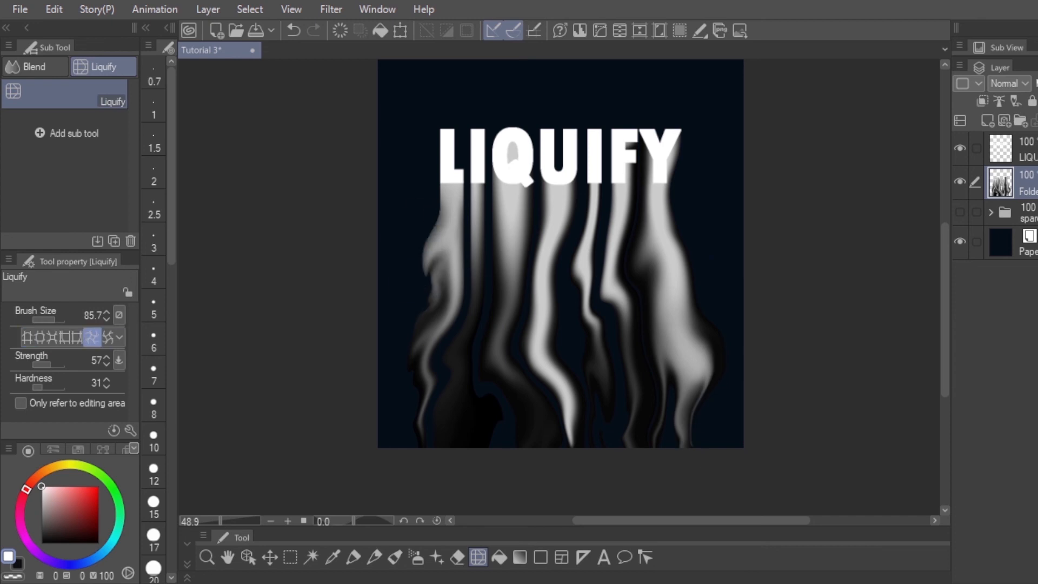
pyautogui.moveTo(438, 259); pyautogui.dragTo(404, 423)
pyautogui.moveTo(726, 400); pyautogui.dragTo(683, 412)
pyautogui.click(30, 337)
pyautogui.moveTo(452, 254); pyautogui.dragTo(403, 318)
pyautogui.moveTo(672, 257)
pyautogui.mouseDown()
pyautogui.moveTo(712, 250)
pyautogui.moveTo(474, 331)
pyautogui.mouseUp()
pyautogui.hotkey('ctrl', 'z')
# Step: Paste a copy of the LIQUIFY lettering above the warped drips and try merging it down, undoing the merge
pyautogui.hotkey('ctrl', 'v')
pyautogui.click(1019, 185)
pyautogui.hotkey('ctrl', 'e')
pyautogui.hotkey('ctrl', 'z')
pyautogui.press('c')
pyautogui.hotkey('ctrl', 'e')
pyautogui.hotkey('ctrl', 'z')
pyautogui.hotkey('ctrl', 'z')
# Step: Recolor the lettering copy with the light grey picked from the Q's opening and merge it into the drip layer
pyautogui.click(1027, 216)
pyautogui.keyDown('alt'); pyautogui.click(513, 153); pyautogui.keyUp('alt')
pyautogui.click(1027, 183)
pyautogui.click(700, 31)
pyautogui.hotkey('ctrl', 'e')
# Step: Pull the grey edges out from behind the L and Y with Liquify at brush size 57.3
pyautogui.moveTo(446, 189)
pyautogui.mouseDown()
pyautogui.moveTo(379, 204)
pyautogui.moveTo(428, 166)
pyautogui.mouseUp()
pyautogui.hotkey('ctrl', 'z')
pyautogui.press('[')
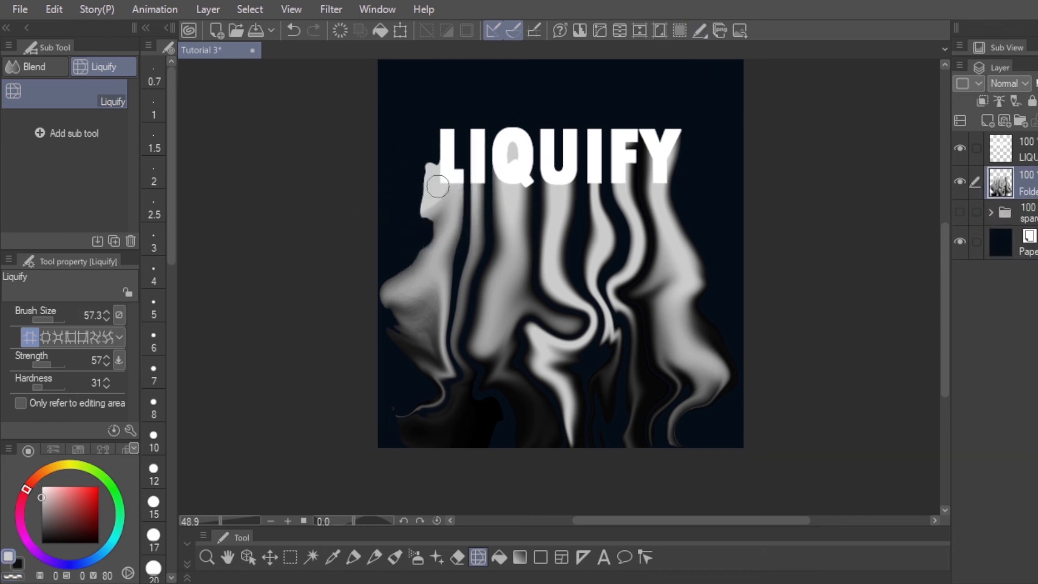
pyautogui.moveTo(672, 196); pyautogui.dragTo(683, 217)
pyautogui.moveTo(434, 174); pyautogui.dragTo(436, 155)
# Step: Smear the grey shapes beneath the lettering with the Finger tip blender at size 20.9 and color stretch 15
pyautogui.scroll(5, 483, 161)
pyautogui.click(35, 67)
pyautogui.click(76, 135)
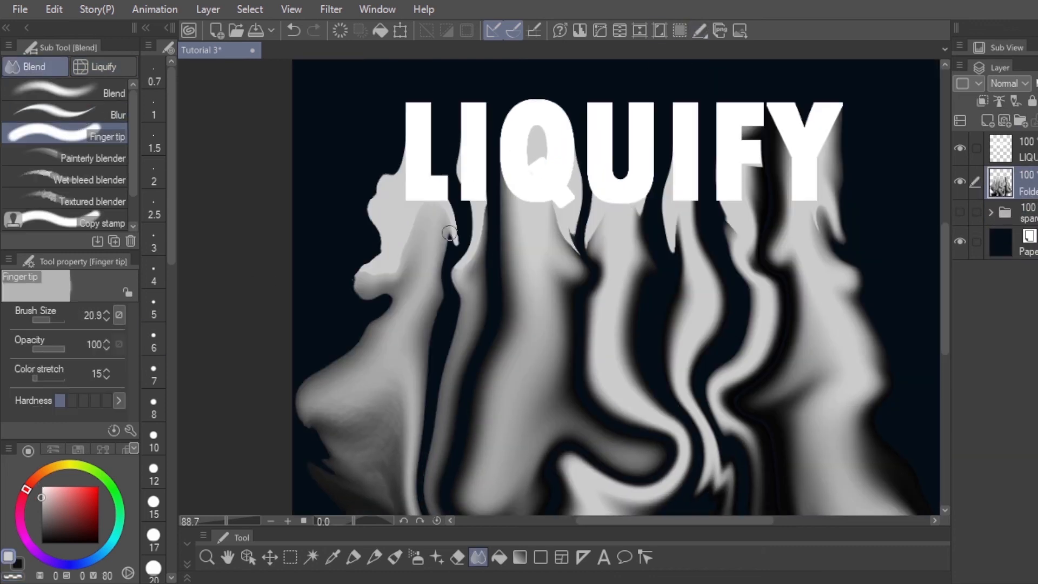
pyautogui.moveTo(420, 275); pyautogui.dragTo(414, 287)
pyautogui.moveTo(791, 354); pyautogui.dragTo(790, 264)
pyautogui.moveTo(777, 189); pyautogui.dragTo(777, 130)
# Step: Smear the lower drips with the Finger tip blender at size 65.4 and color stretch 62, then fit the canvas in view
pyautogui.moveTo(541, 411); pyautogui.dragTo(460, 212)
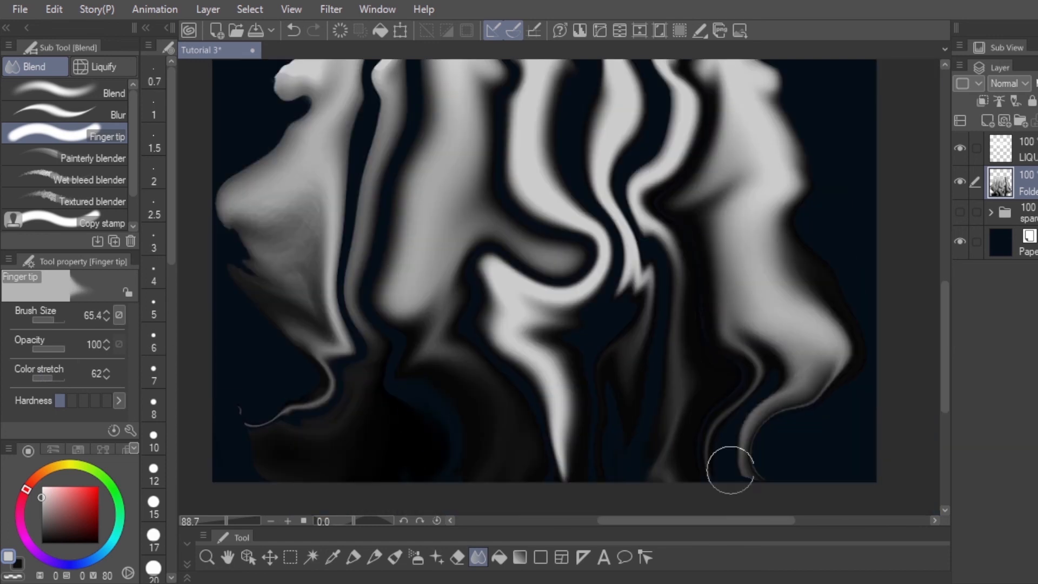
pyautogui.moveTo(832, 330); pyautogui.dragTo(780, 413)
pyautogui.moveTo(627, 228); pyautogui.dragTo(665, 352)
pyautogui.hotkey('ctrl', '0')
# Step: Add a gradient map above the artwork using the Thermography gradient from the Effect set
pyautogui.click(1029, 151)
pyautogui.click(960, 66)
pyautogui.moveTo(832, 46)
pyautogui.click(665, 209)
pyautogui.click(836, 253)
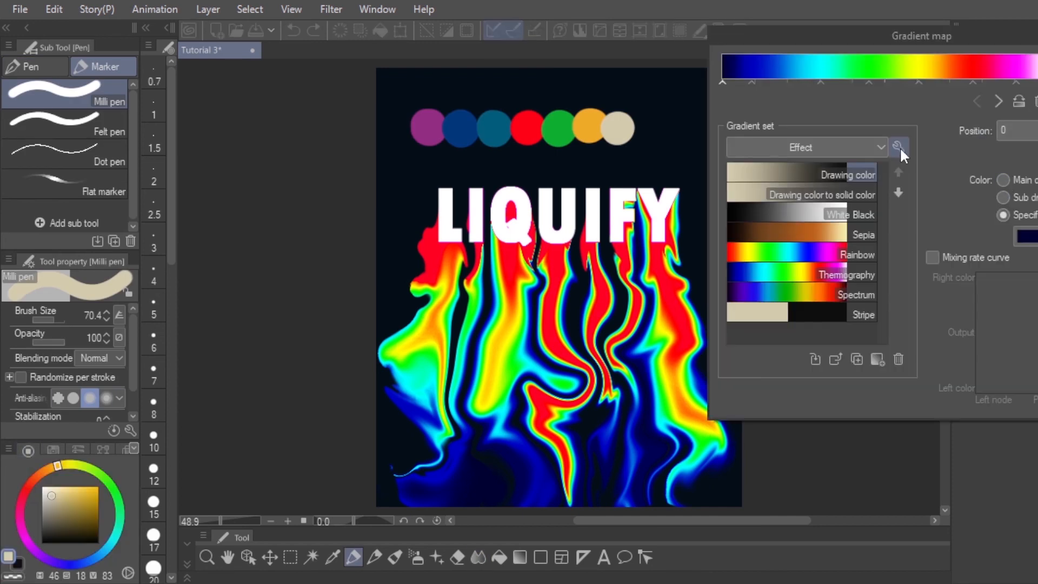
# Step: Create a new gradient set named Mine
pyautogui.click(899, 147)
pyautogui.click(932, 179)
pyautogui.write('Mine')
pyautogui.click(681, 274)
pyautogui.click(877, 359)
pyautogui.click(709, 301)
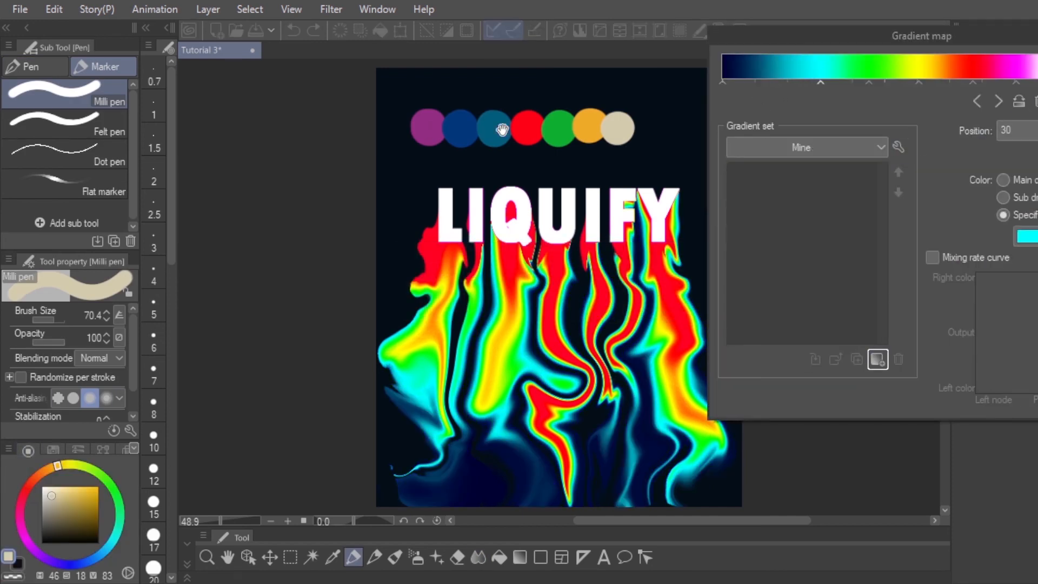
# Step: Recolor the first four gradient nodes purple, dark blue, teal and red, sampled from the palette dots on the canvas
pyautogui.click(427, 129)
pyautogui.click(821, 82)
pyautogui.click(459, 129)
pyautogui.click(868, 82)
pyautogui.click(493, 128)
pyautogui.click(918, 82)
pyautogui.click(523, 124)
# Step: Recolor the last three gradient nodes green, orange and cream from the palette dots on the canvas
pyautogui.click(973, 82)
pyautogui.click(550, 132)
pyautogui.click(1017, 82)
pyautogui.click(588, 128)
pyautogui.click(1037, 83)
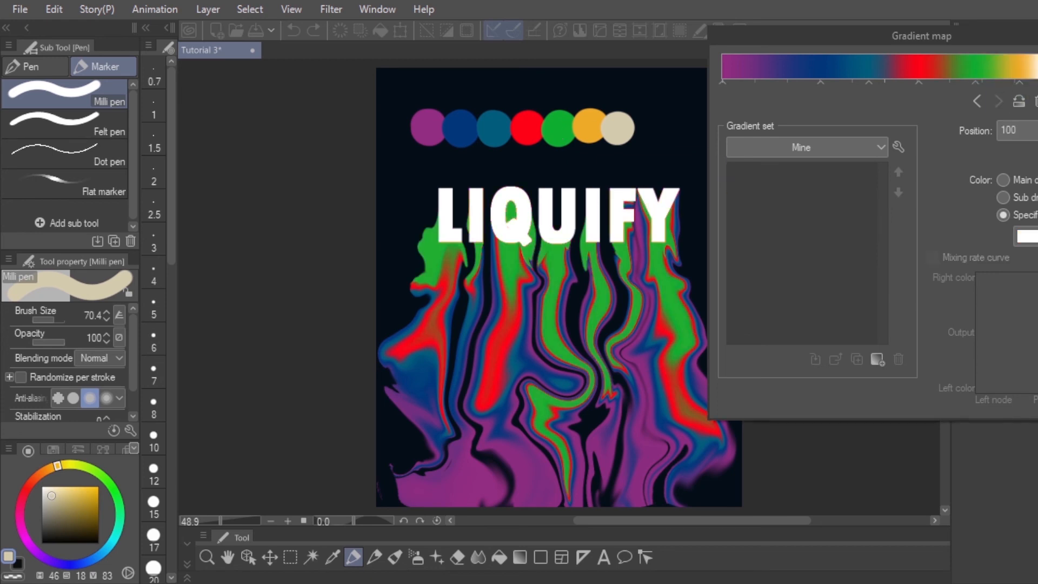
pyautogui.click(617, 128)
# Step: Reposition the gradient nodes so green comes between teal and red, and place the orange node at position 83
pyautogui.moveTo(975, 82); pyautogui.dragTo(950, 83)
pyautogui.moveTo(918, 83); pyautogui.dragTo(858, 83)
pyautogui.moveTo(820, 83); pyautogui.dragTo(767, 82)
pyautogui.moveTo(950, 82); pyautogui.dragTo(803, 82)
pyautogui.moveTo(1003, 82); pyautogui.dragTo(990, 83)
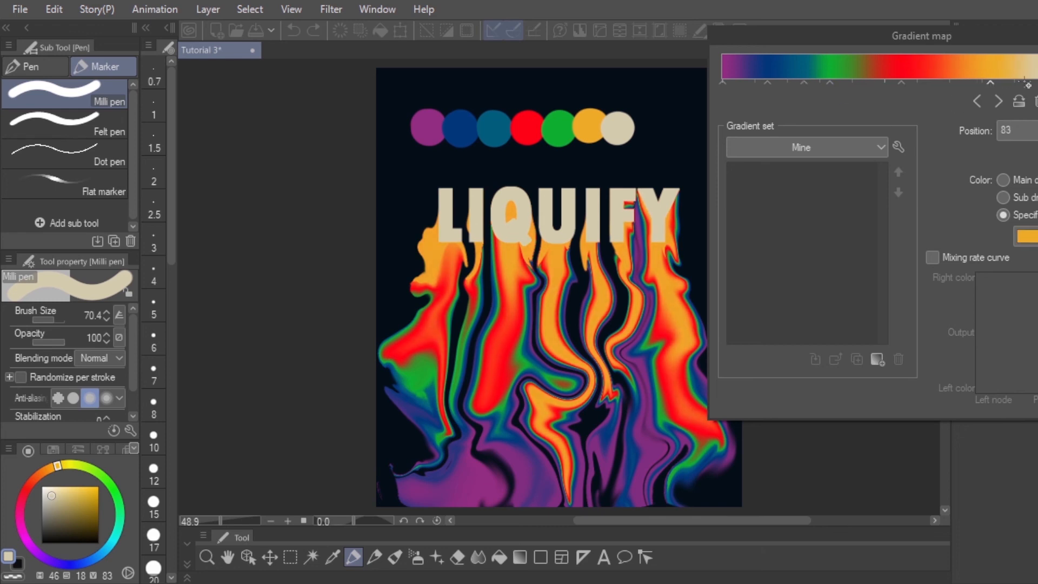
# Step: Enable the mixing rate curve, save the gradient as Colors in the Mine set and apply the gradient map
pyautogui.click(931, 257)
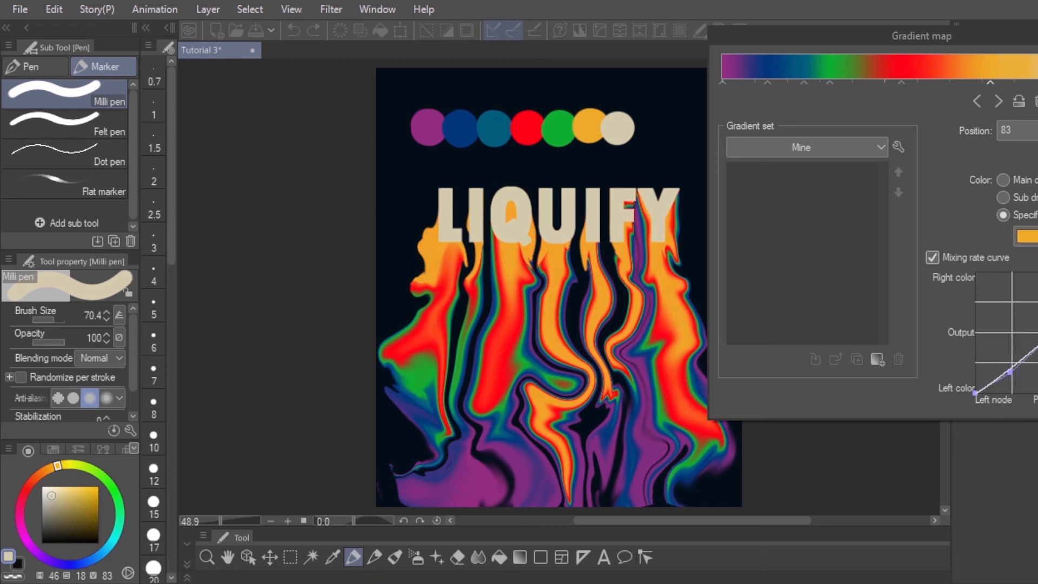
pyautogui.click(876, 357)
pyautogui.write('Colors')
pyautogui.press('Return')
pyautogui.press('Return')
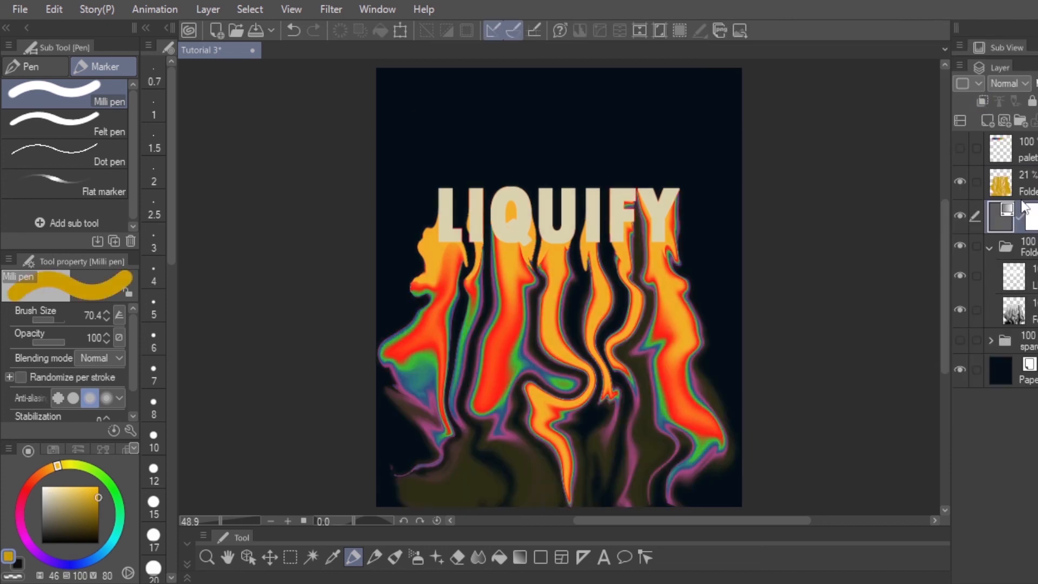
# Step: Pull flames and curls out of the streams' outer edges on the smeared lettering layer with Liquify and the Finger tip blender
pyautogui.click(1013, 309)
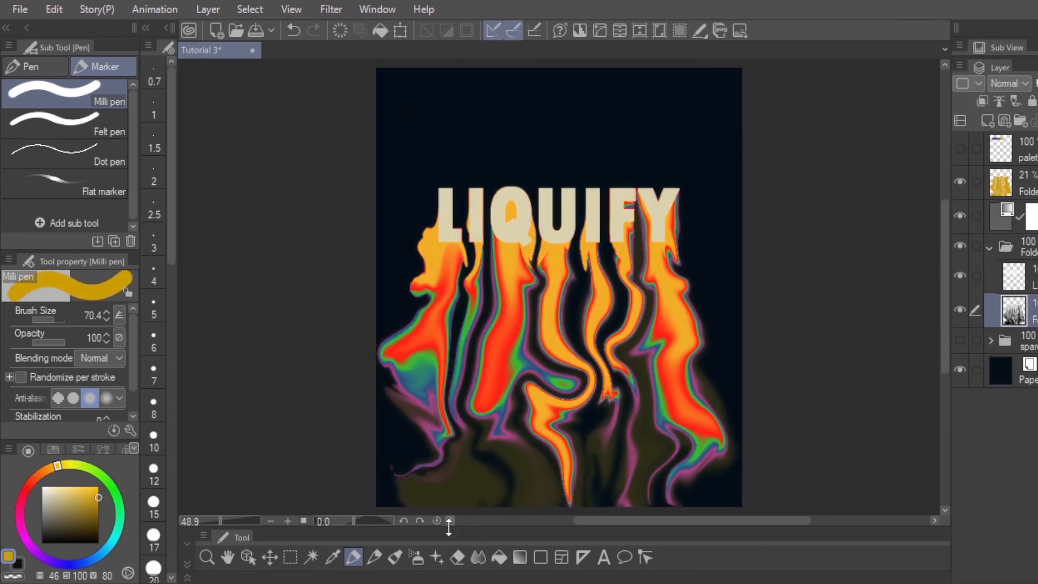
pyautogui.click(478, 557)
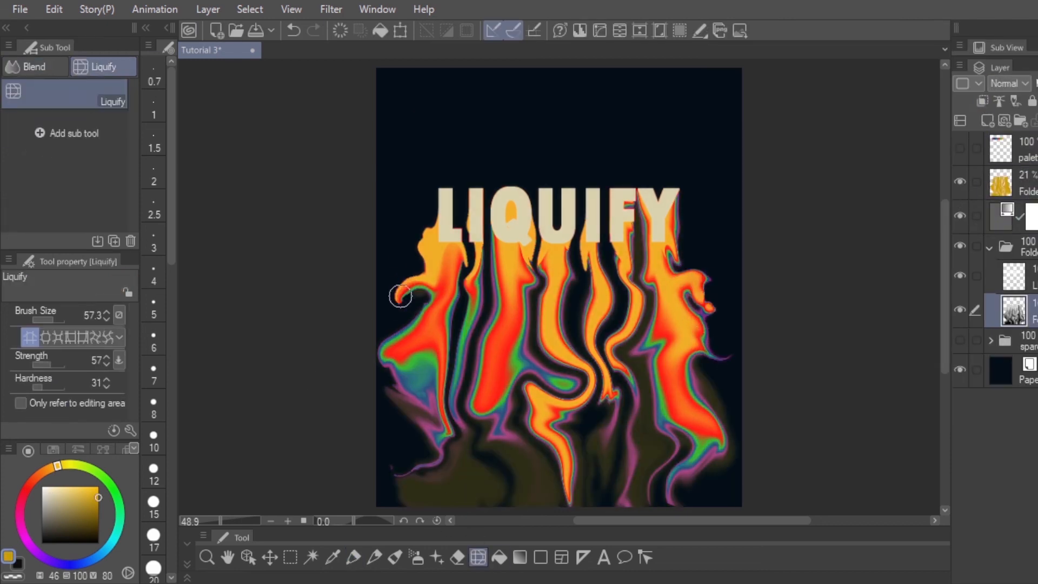
pyautogui.press('j')
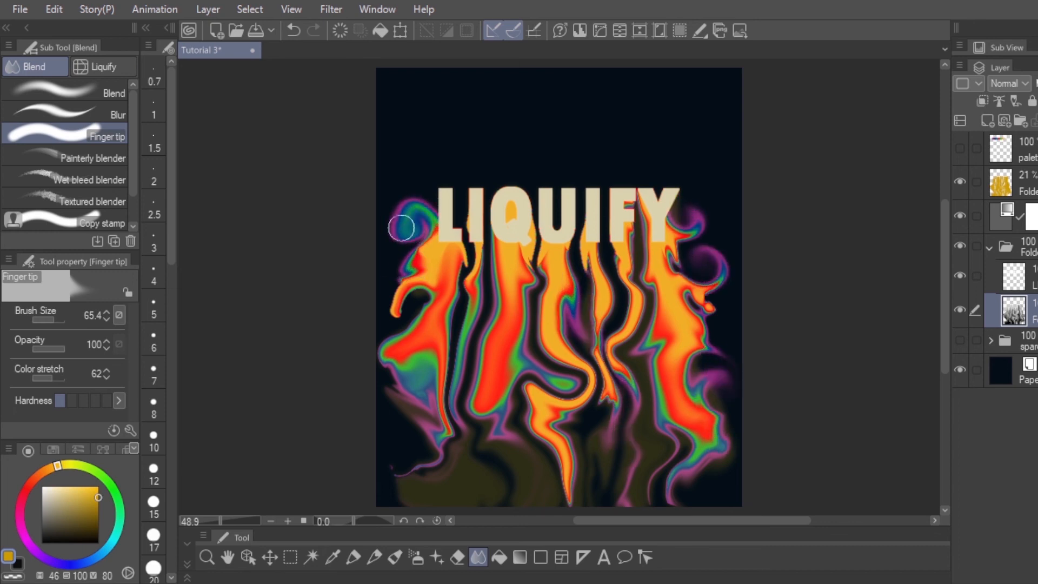
pyautogui.moveTo(423, 201); pyautogui.dragTo(409, 231)
pyautogui.moveTo(462, 259); pyautogui.dragTo(451, 375)
pyautogui.moveTo(477, 290); pyautogui.dragTo(469, 348)
pyautogui.moveTo(419, 300); pyautogui.dragTo(382, 318)
pyautogui.doubleClick(1006, 373)
pyautogui.press('Escape')
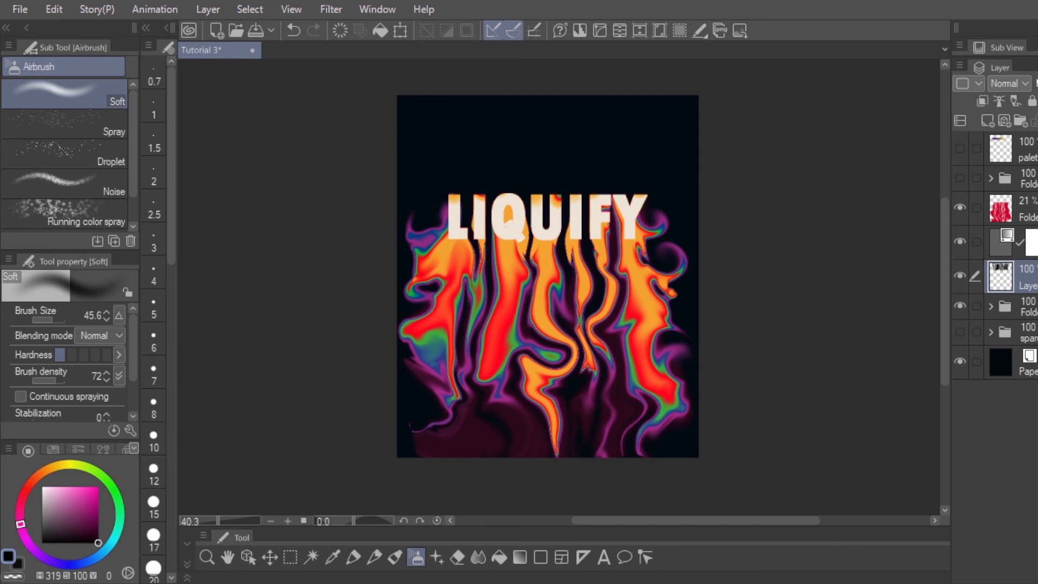
# Step: Airbrush soft strokes above the lettering, then move their layer into the artwork folder between the text and smeared layers
pyautogui.moveTo(454, 164)
pyautogui.mouseDown()
pyautogui.moveTo(558, 162)
pyautogui.moveTo(600, 200)
pyautogui.moveTo(449, 162)
pyautogui.mouseUp()
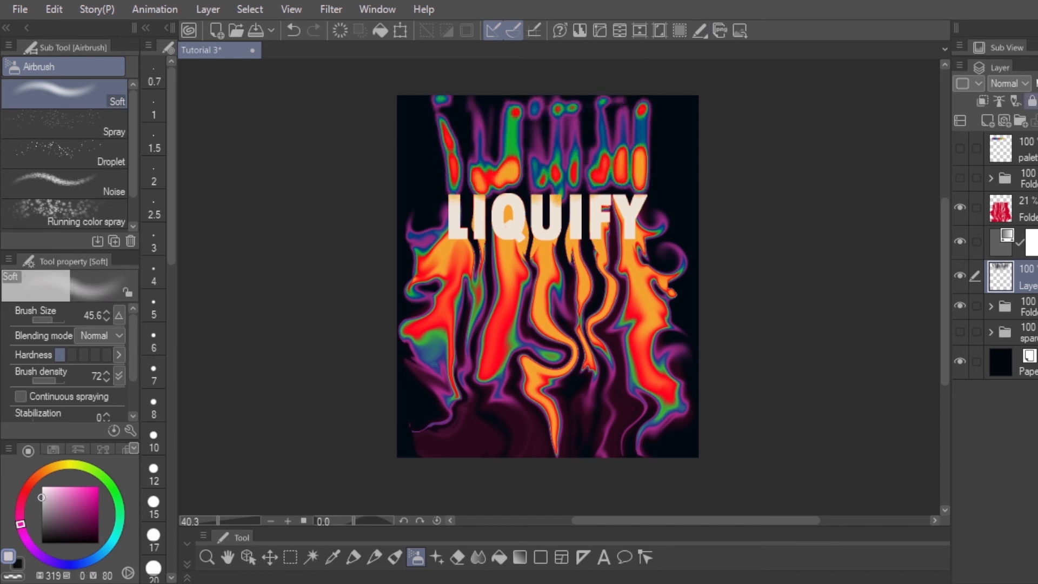
pyautogui.press('j')
pyautogui.press('j')
pyautogui.click(991, 306)
pyautogui.moveTo(1010, 278); pyautogui.dragTo(1011, 352)
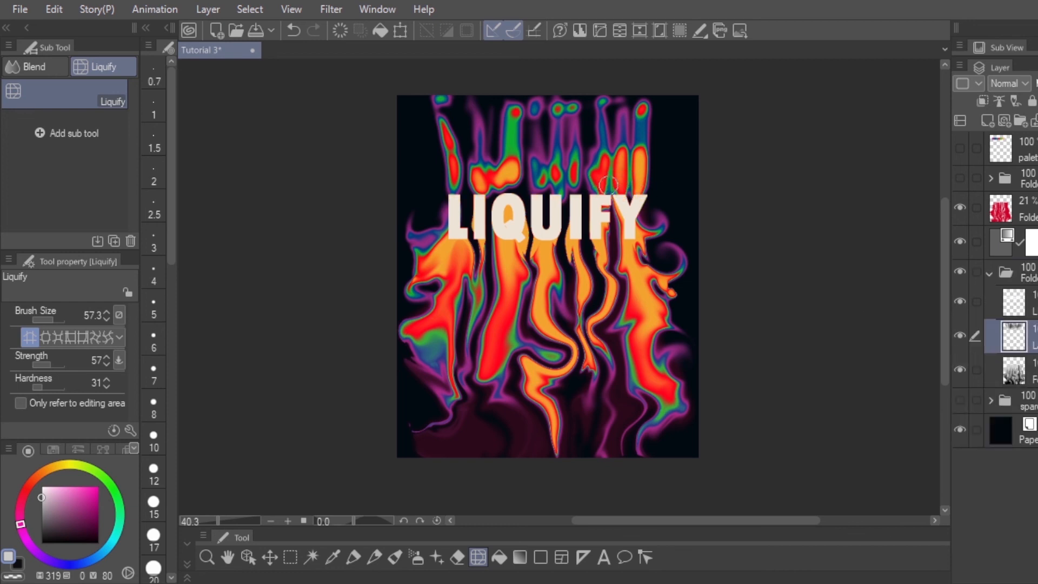
# Step: Enlarge the Liquify brush to 72.6 and push the airbrushed colors above the lettering upward and outward into streams
pyautogui.moveTo(445, 124); pyautogui.dragTo(433, 98)
pyautogui.press(']')
pyautogui.press(']')
pyautogui.press(']')
pyautogui.press(']')
pyautogui.press(']')
pyautogui.press(']')
pyautogui.press(']')
pyautogui.press(']')
pyautogui.press(']')
pyautogui.press(']')
pyautogui.press(']')
pyautogui.press(']')
pyautogui.press(']')
pyautogui.press(']')
pyautogui.press(']')
pyautogui.press(']')
pyautogui.moveTo(480, 156); pyautogui.dragTo(467, 100)
pyautogui.moveTo(641, 157); pyautogui.dragTo(672, 116)
pyautogui.moveTo(460, 141); pyautogui.dragTo(420, 107)
pyautogui.moveTo(629, 113)
pyautogui.mouseDown()
pyautogui.moveTo(589, 130)
pyautogui.moveTo(630, 111)
pyautogui.mouseUp()
# Step: Smear the streams above the lettering up to the canvas's upper edge with the Finger tip blender
pyautogui.click(35, 67)
pyautogui.moveTo(605, 151); pyautogui.dragTo(618, 114)
pyautogui.moveTo(629, 167); pyautogui.dragTo(676, 108)
pyautogui.moveTo(672, 166); pyautogui.dragTo(657, 187)
pyautogui.moveTo(652, 184); pyautogui.dragTo(668, 122)
pyautogui.moveTo(508, 173); pyautogui.dragTo(500, 103)
pyautogui.moveTo(552, 173)
pyautogui.mouseDown()
pyautogui.moveTo(594, 126)
pyautogui.moveTo(609, 139)
pyautogui.moveTo(627, 103)
pyautogui.mouseUp()
# Step: Bend the upper streams above the Q and beyond the Y with Liquify
pyautogui.click(103, 67)
pyautogui.moveTo(508, 162)
pyautogui.mouseDown()
pyautogui.moveTo(492, 124)
pyautogui.moveTo(528, 127)
pyautogui.mouseUp()
pyautogui.moveTo(703, 157)
pyautogui.mouseDown()
pyautogui.moveTo(683, 135)
pyautogui.moveTo(690, 121)
pyautogui.mouseUp()
# Step: Warp the cream LIQUIFY letters into wavy, dripping shapes on the text layer with a size 38 Liquify brush, then collapse the folder
pyautogui.click(1014, 303)
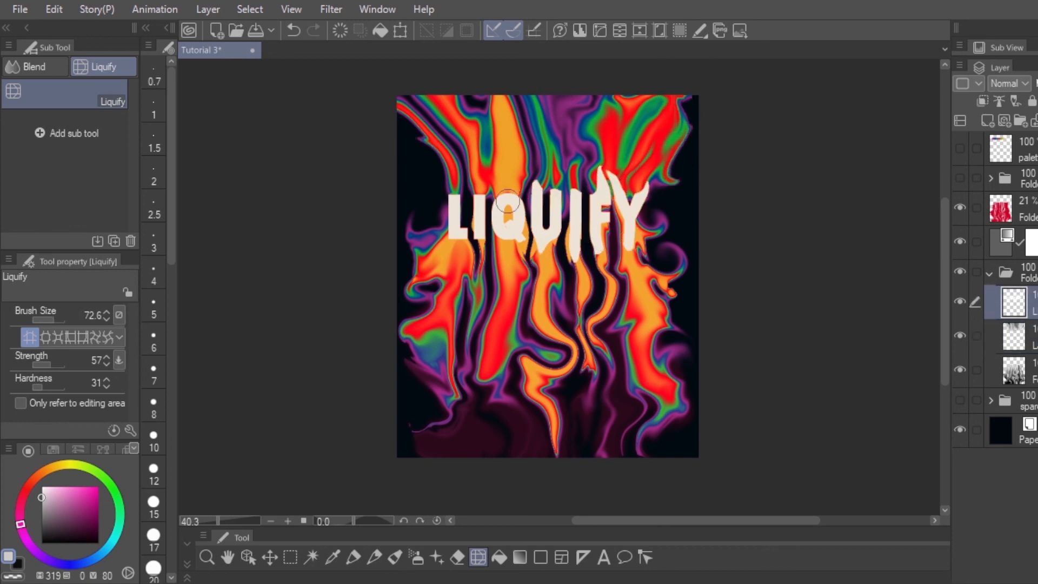
pyautogui.scroll(3, 515, 202)
pyautogui.moveTo(513, 232); pyautogui.dragTo(520, 263)
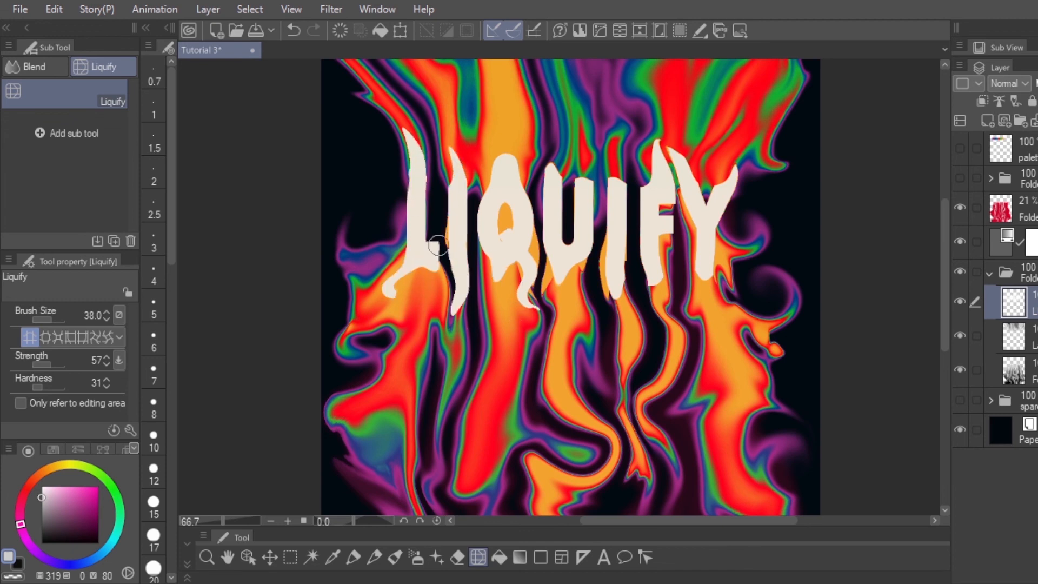
pyautogui.hotkey('ctrl', '0')
pyautogui.click(997, 274)
pyautogui.click(990, 274)
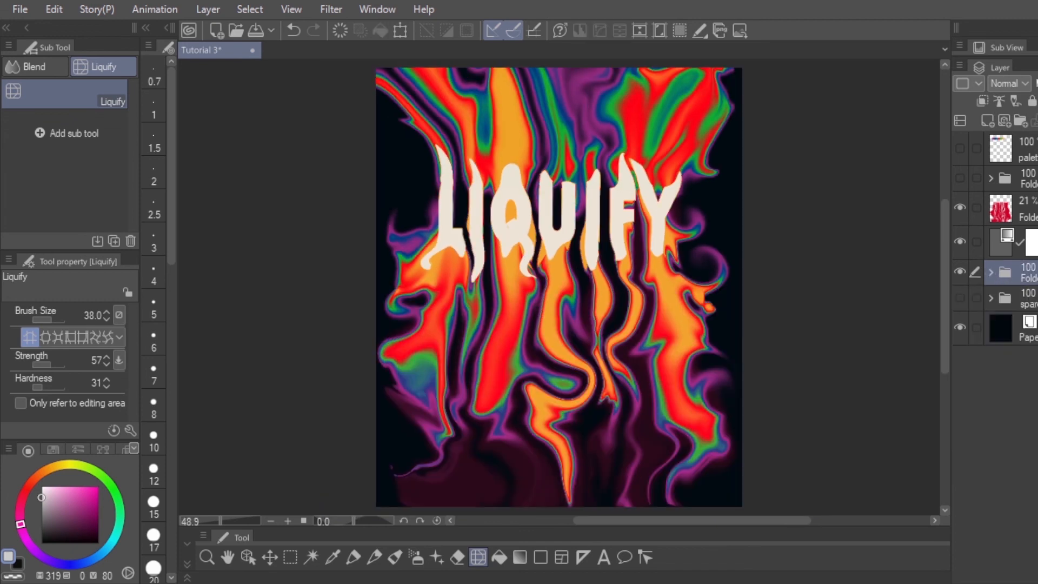
# Step: Show the overlay folder's texture subfolder and both dark effect layers over the poster, then collapse the folder
pyautogui.click(990, 179)
pyautogui.click(961, 205)
pyautogui.click(960, 233)
pyautogui.click(960, 268)
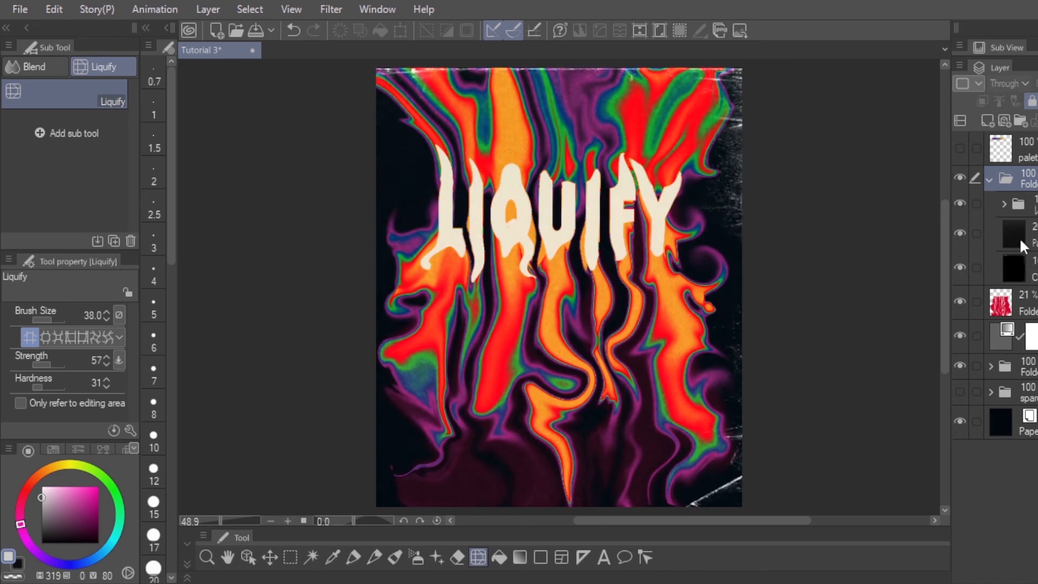
pyautogui.click(1031, 269)
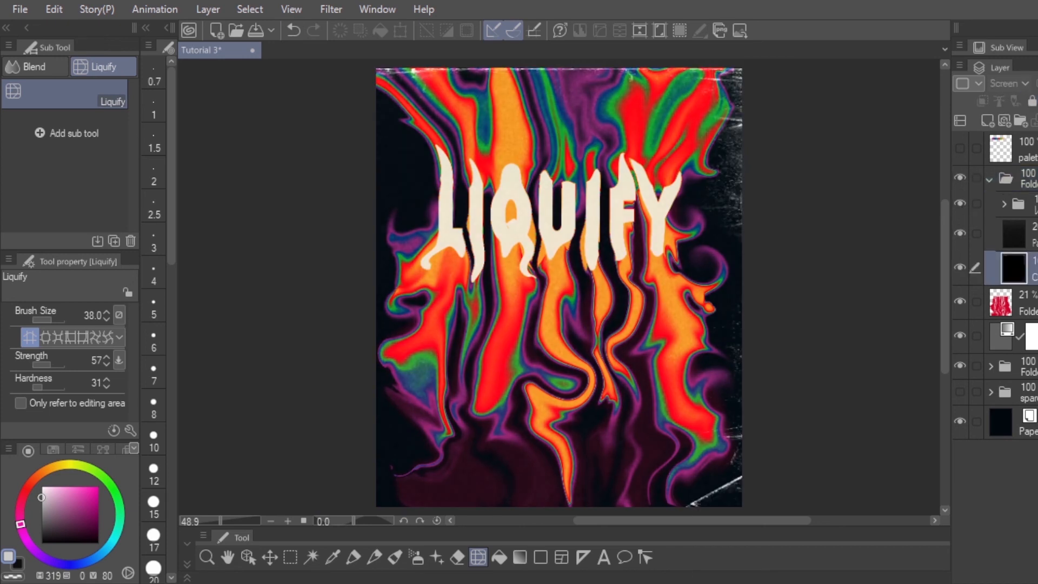
pyautogui.click(990, 179)
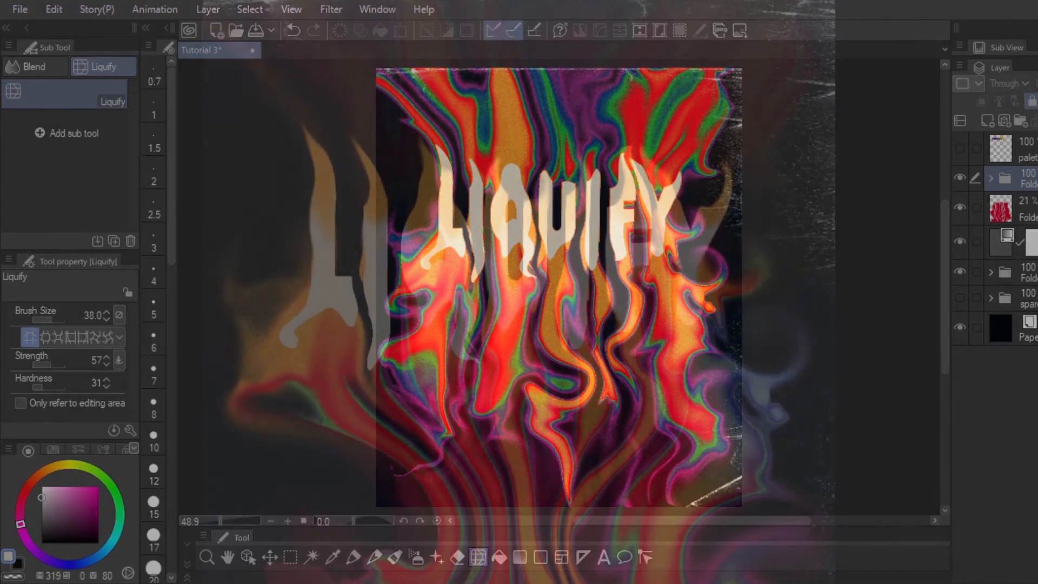